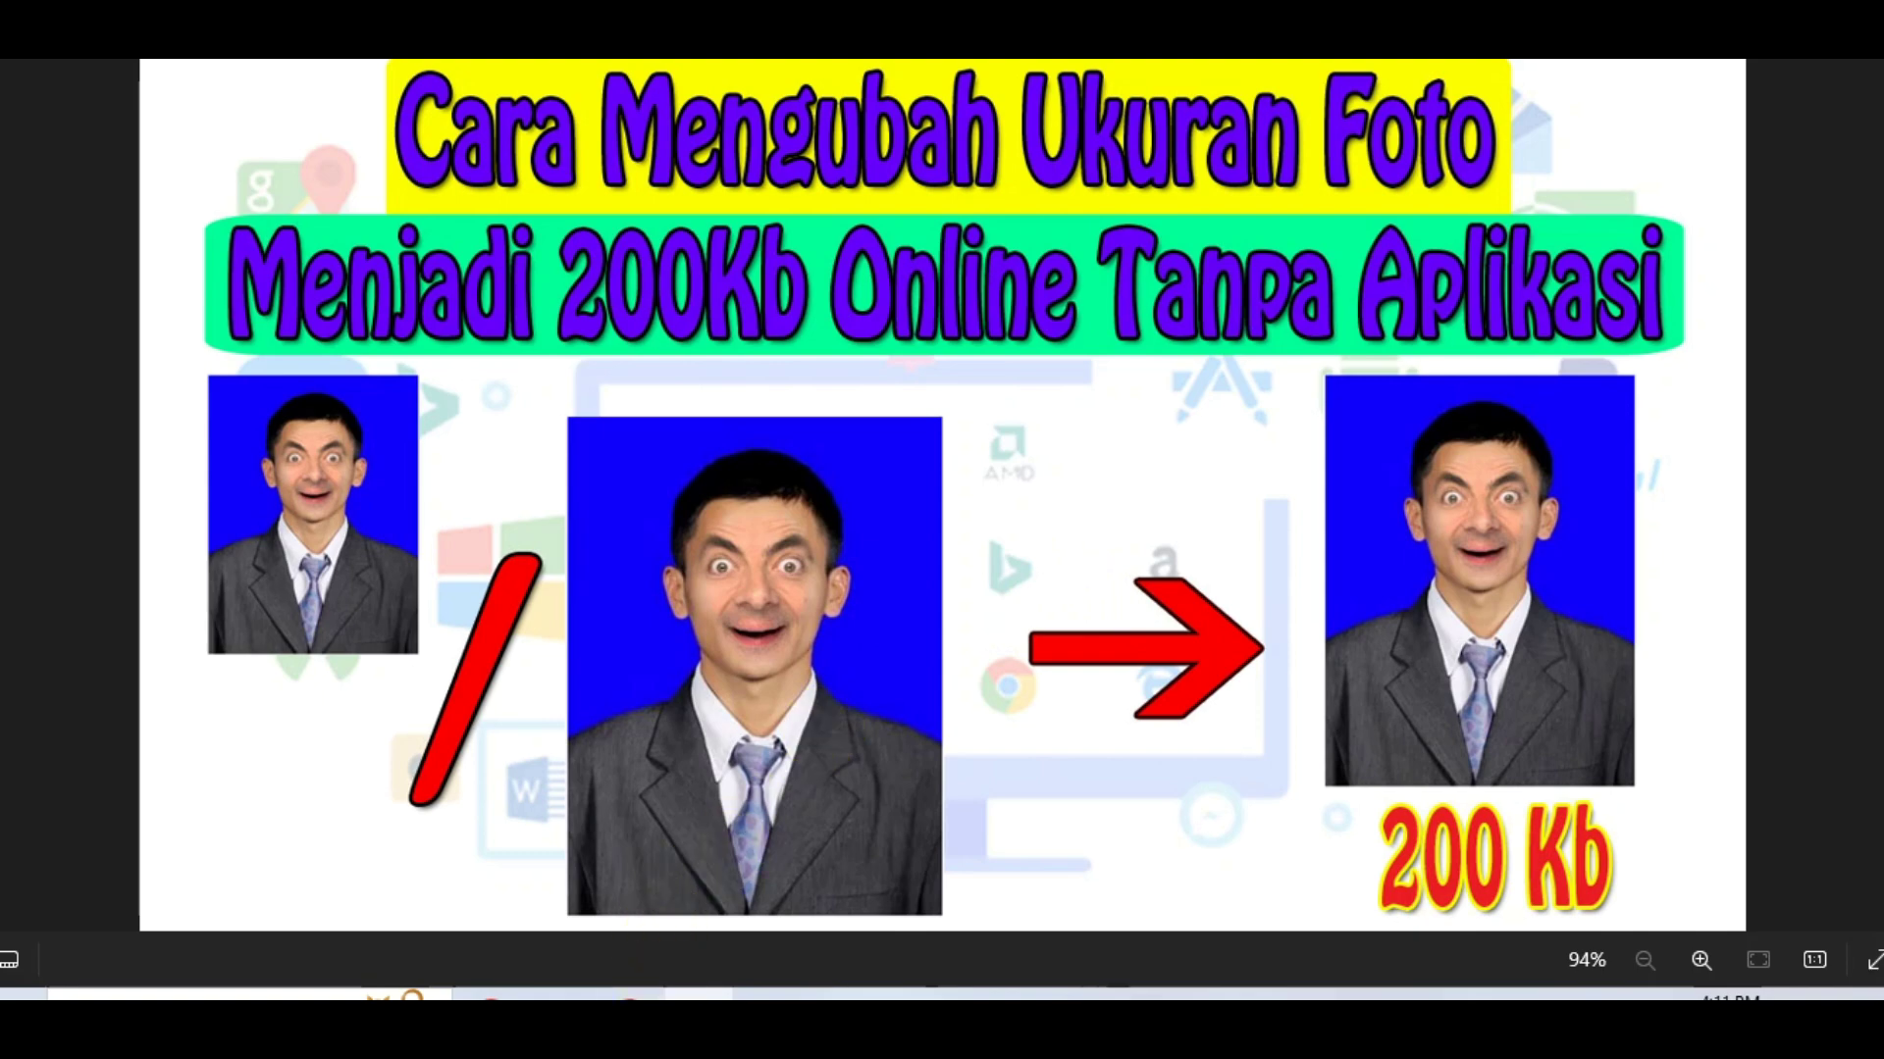
# Step: Switch from Photos to the Pi7 Kompres Foto ke 200KB page and start choosing a photo
pyautogui.click(627, 995)
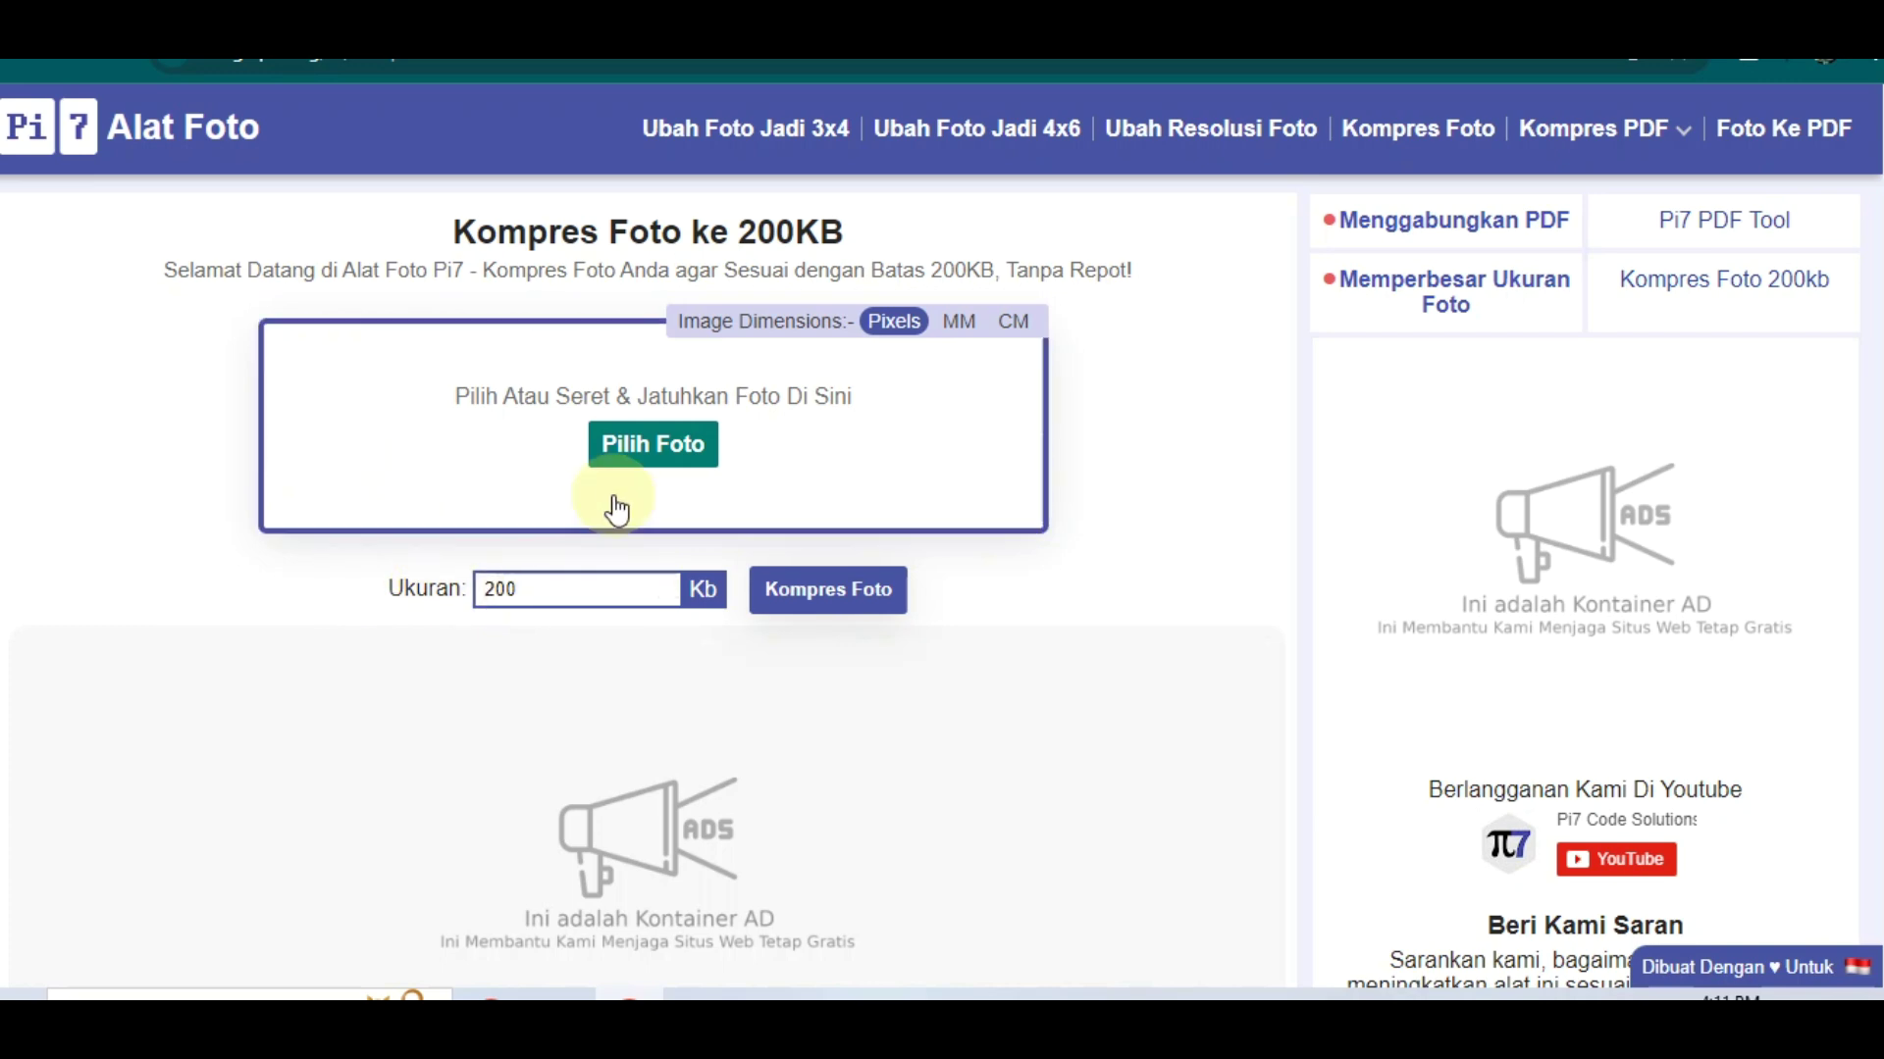
pyautogui.click(663, 441)
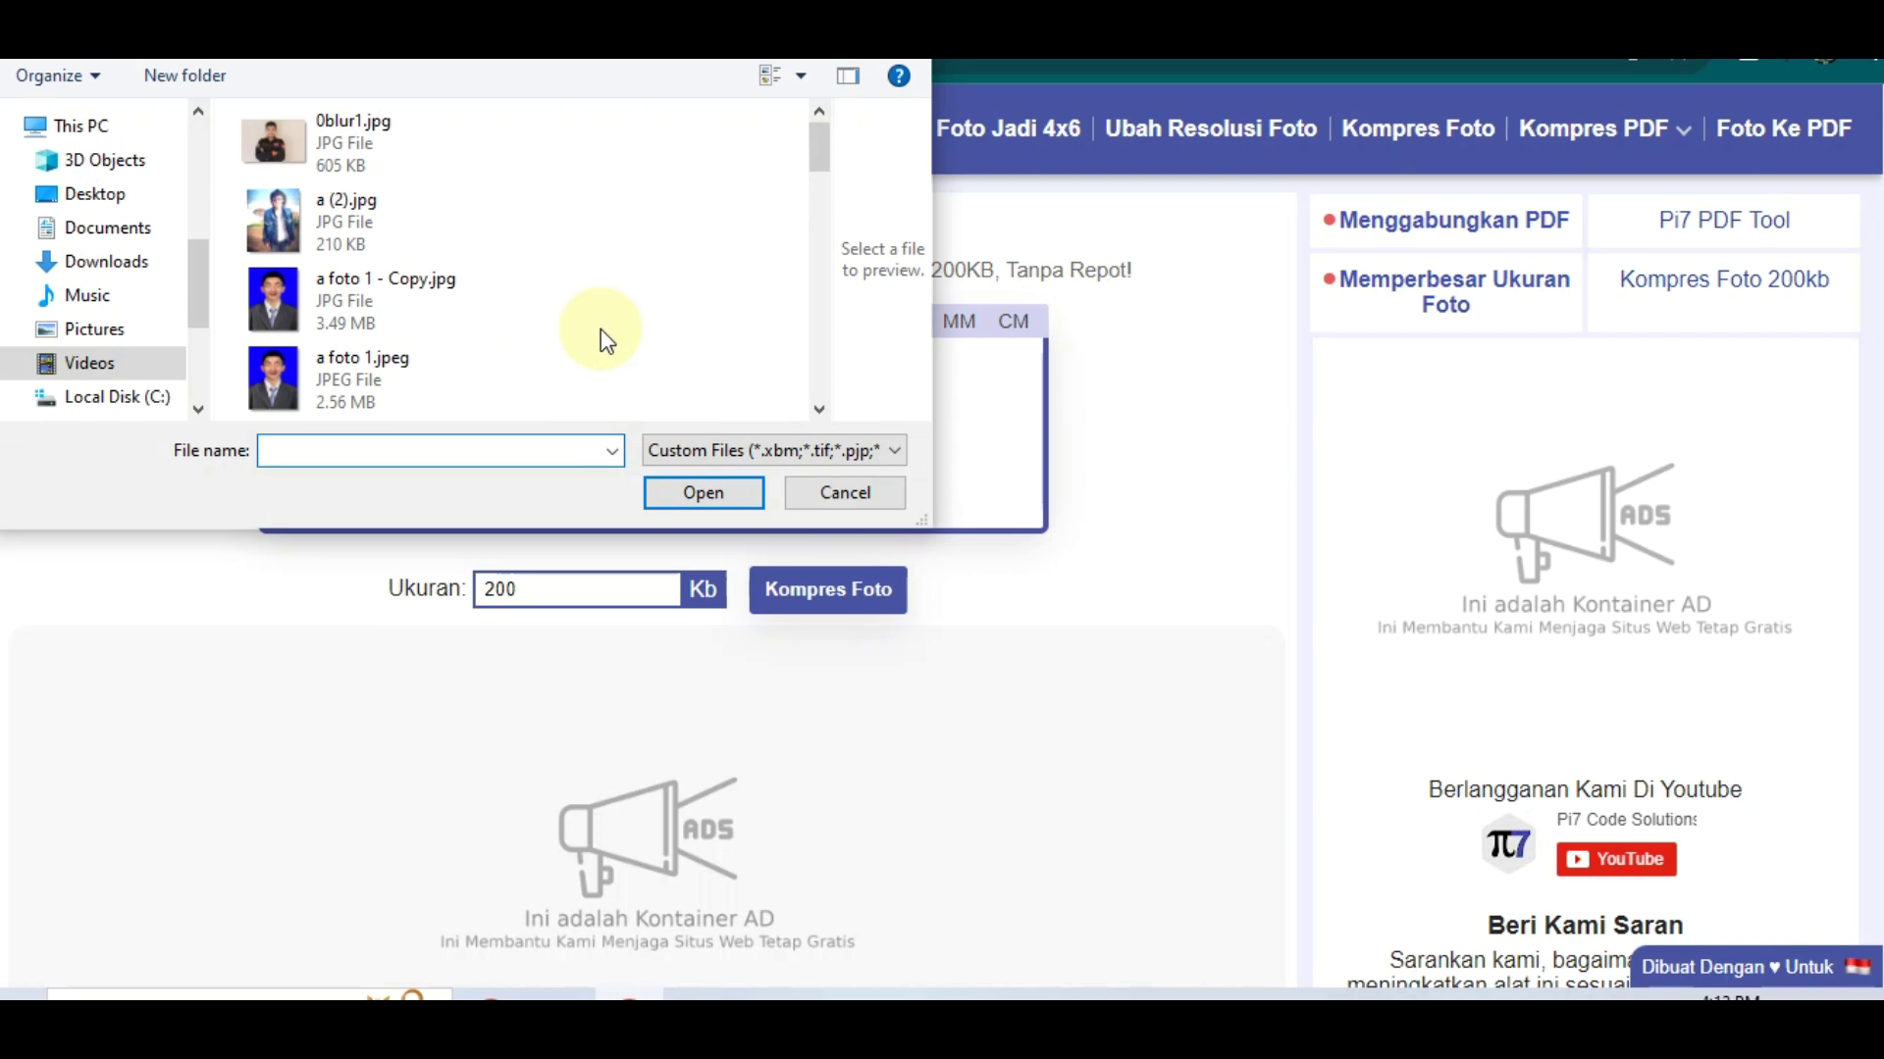
pyautogui.moveTo(441, 300)
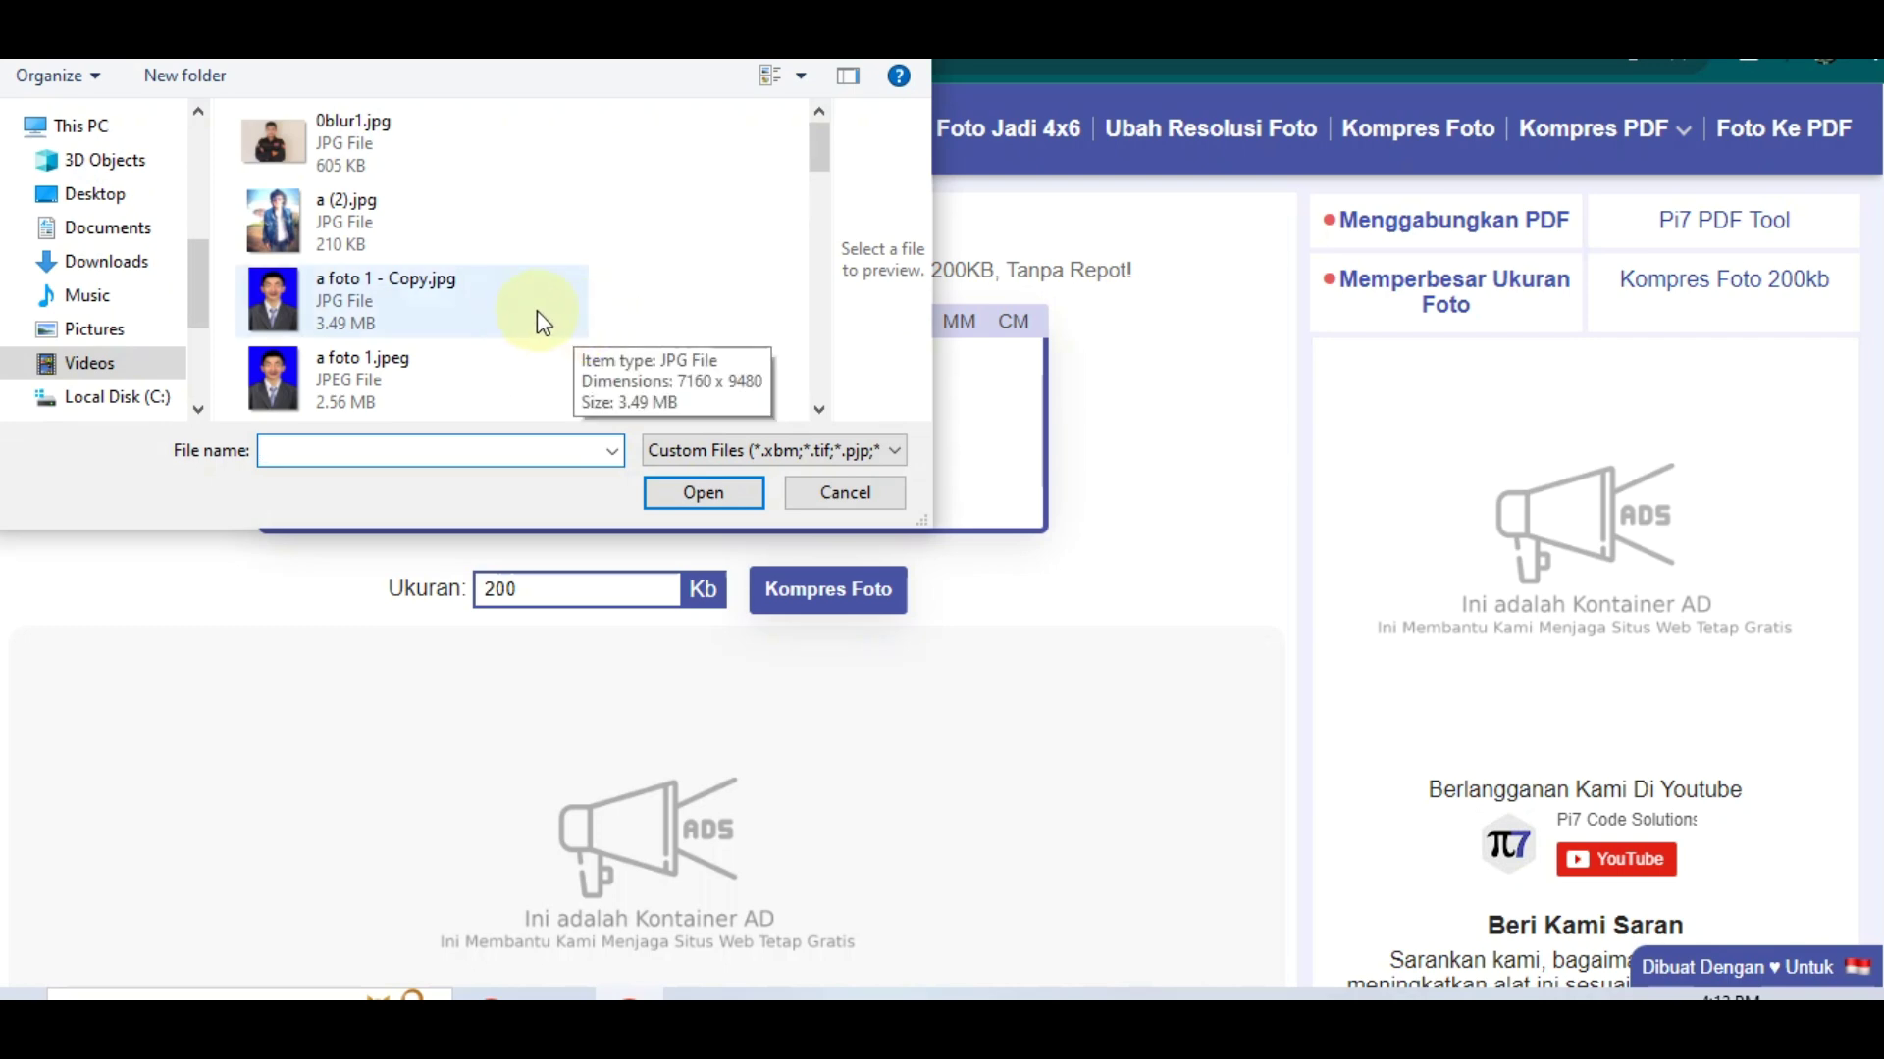
# Step: Upload a foto 1.jpeg (3 MB, 7160 × 9480 px) from the file dialog
pyautogui.scroll(-1, 491, 292)
pyautogui.scroll(-2, 476, 291)
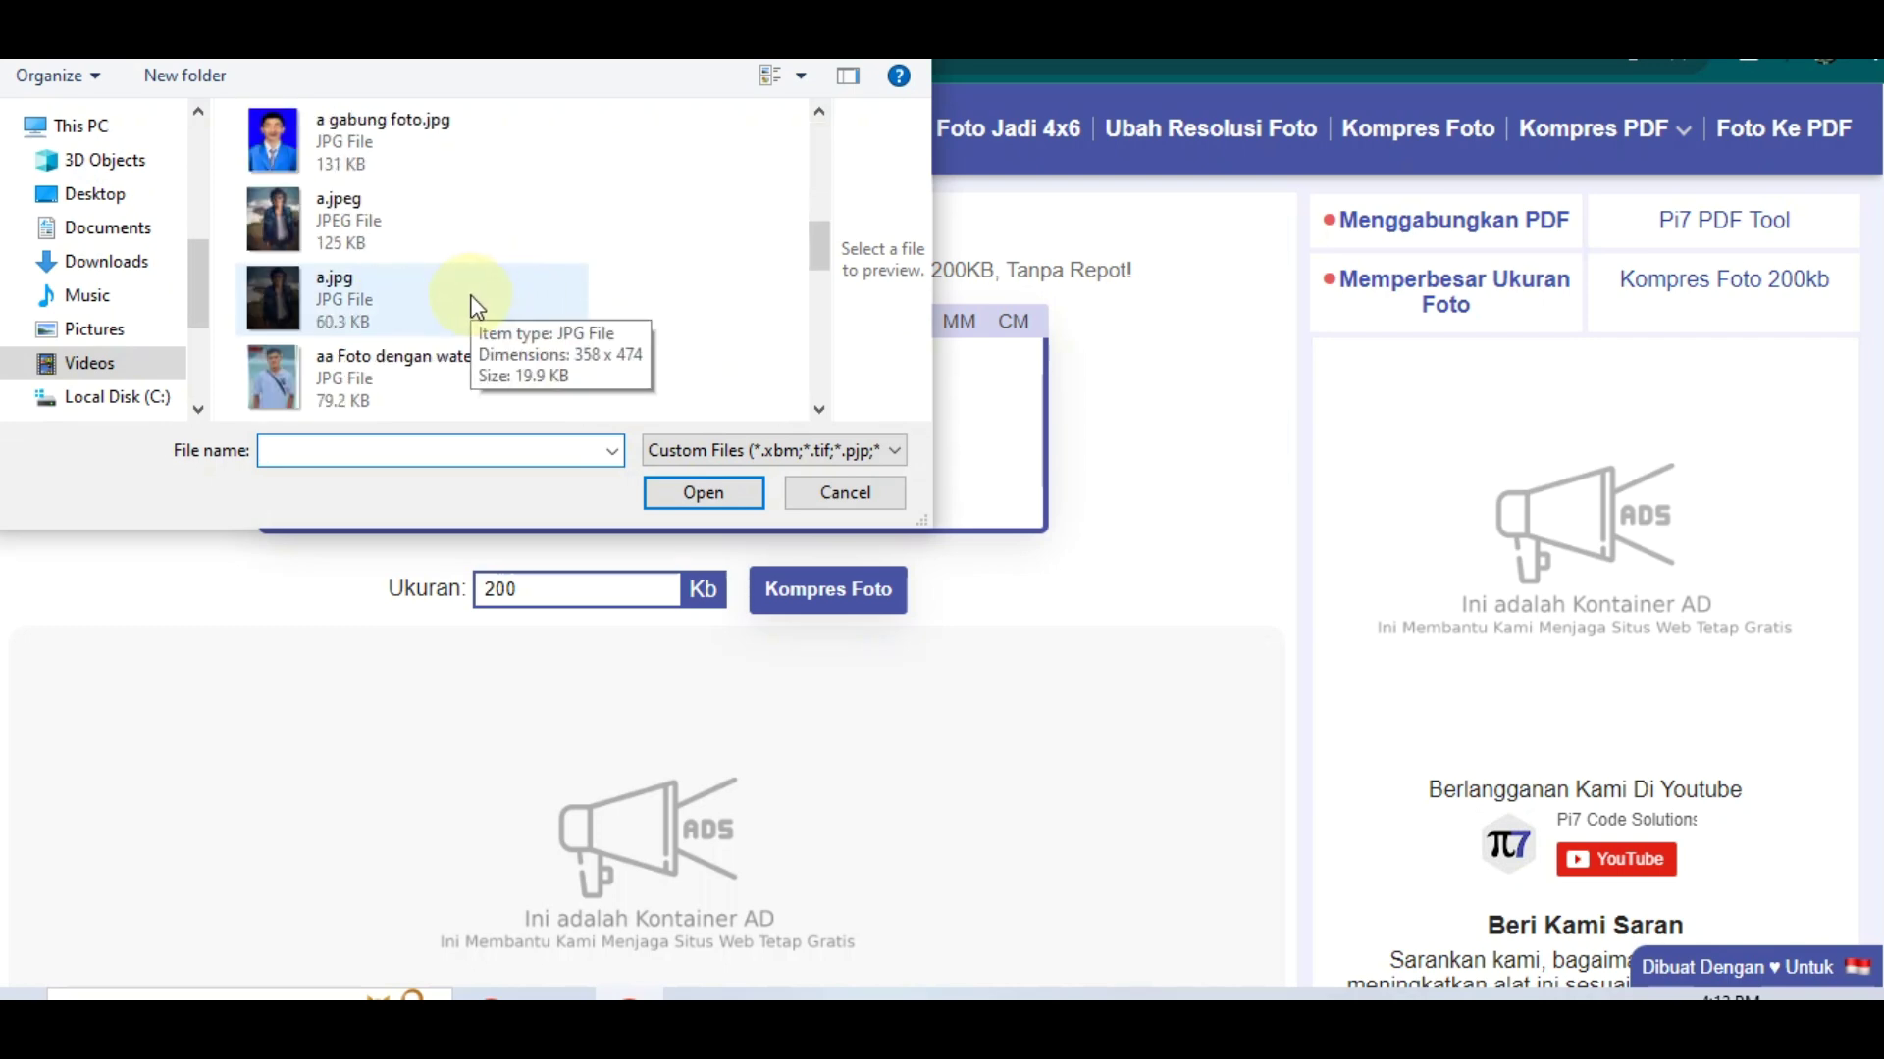
pyautogui.scroll(3, 466, 293)
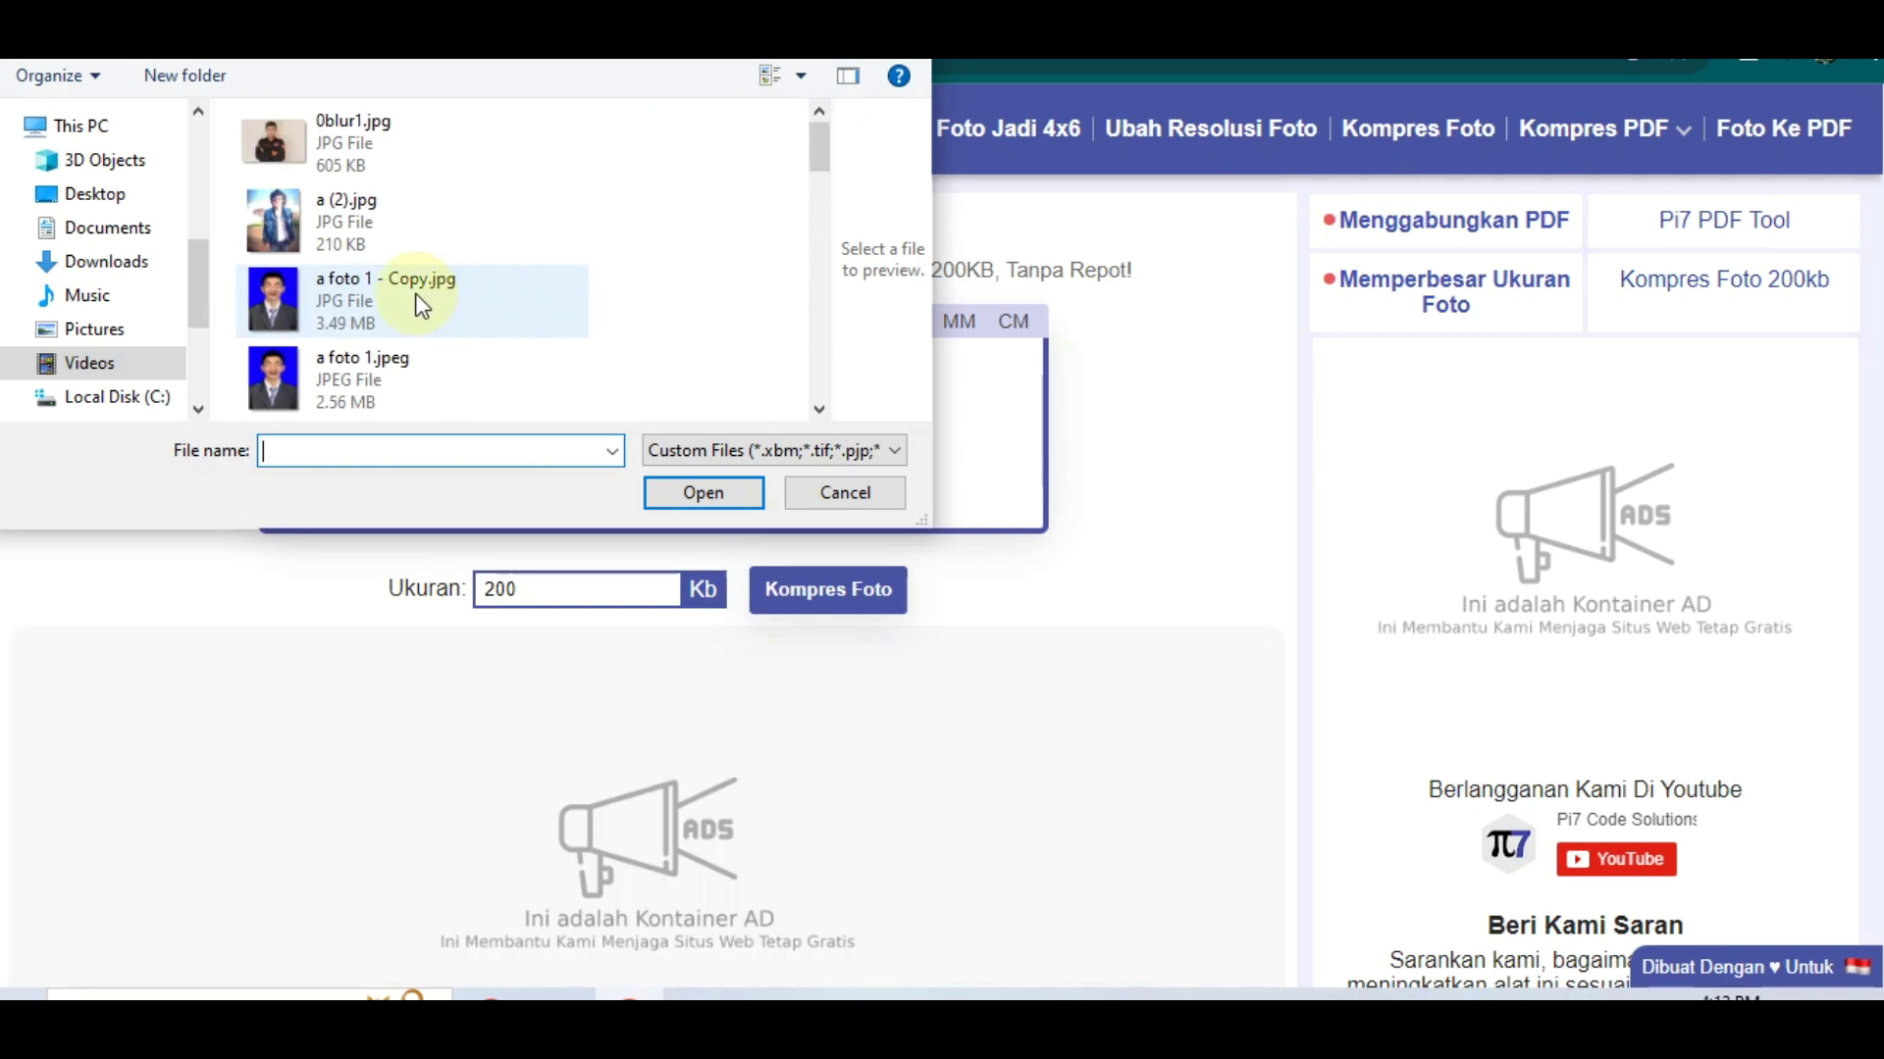
pyautogui.click(402, 366)
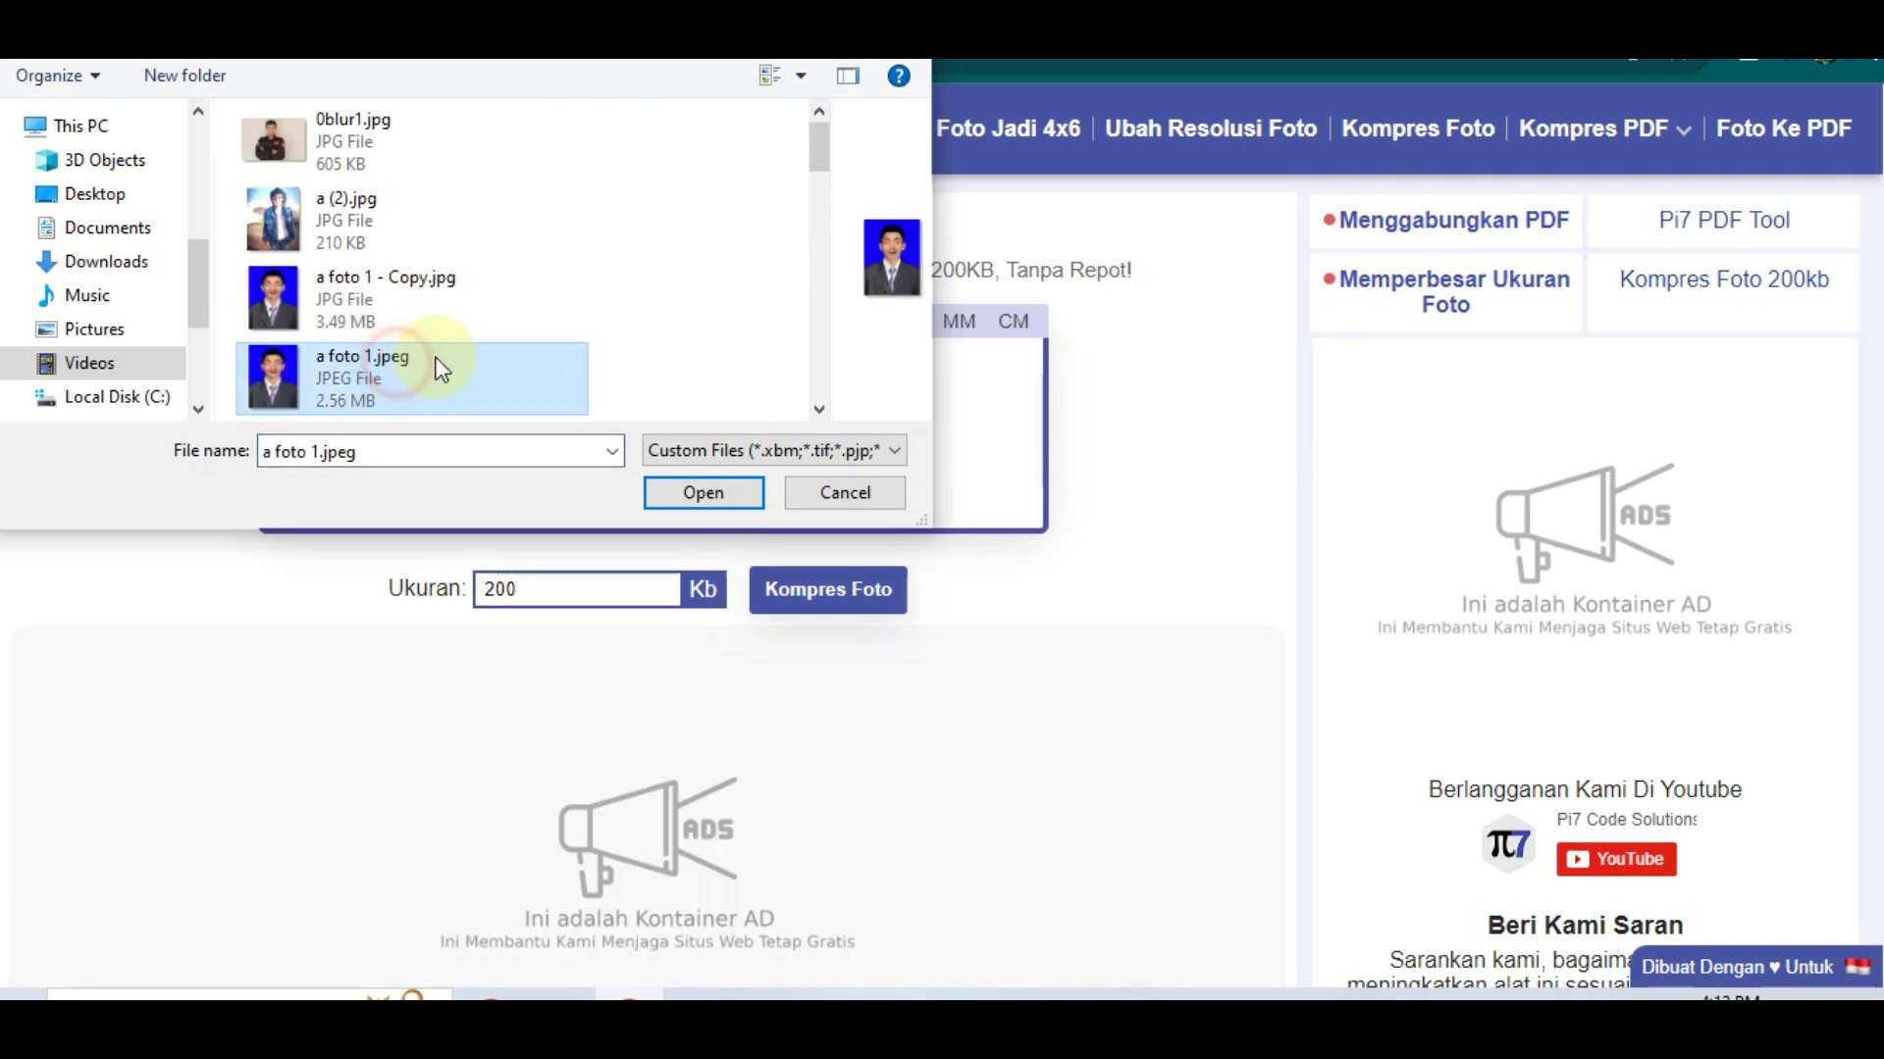
pyautogui.click(693, 495)
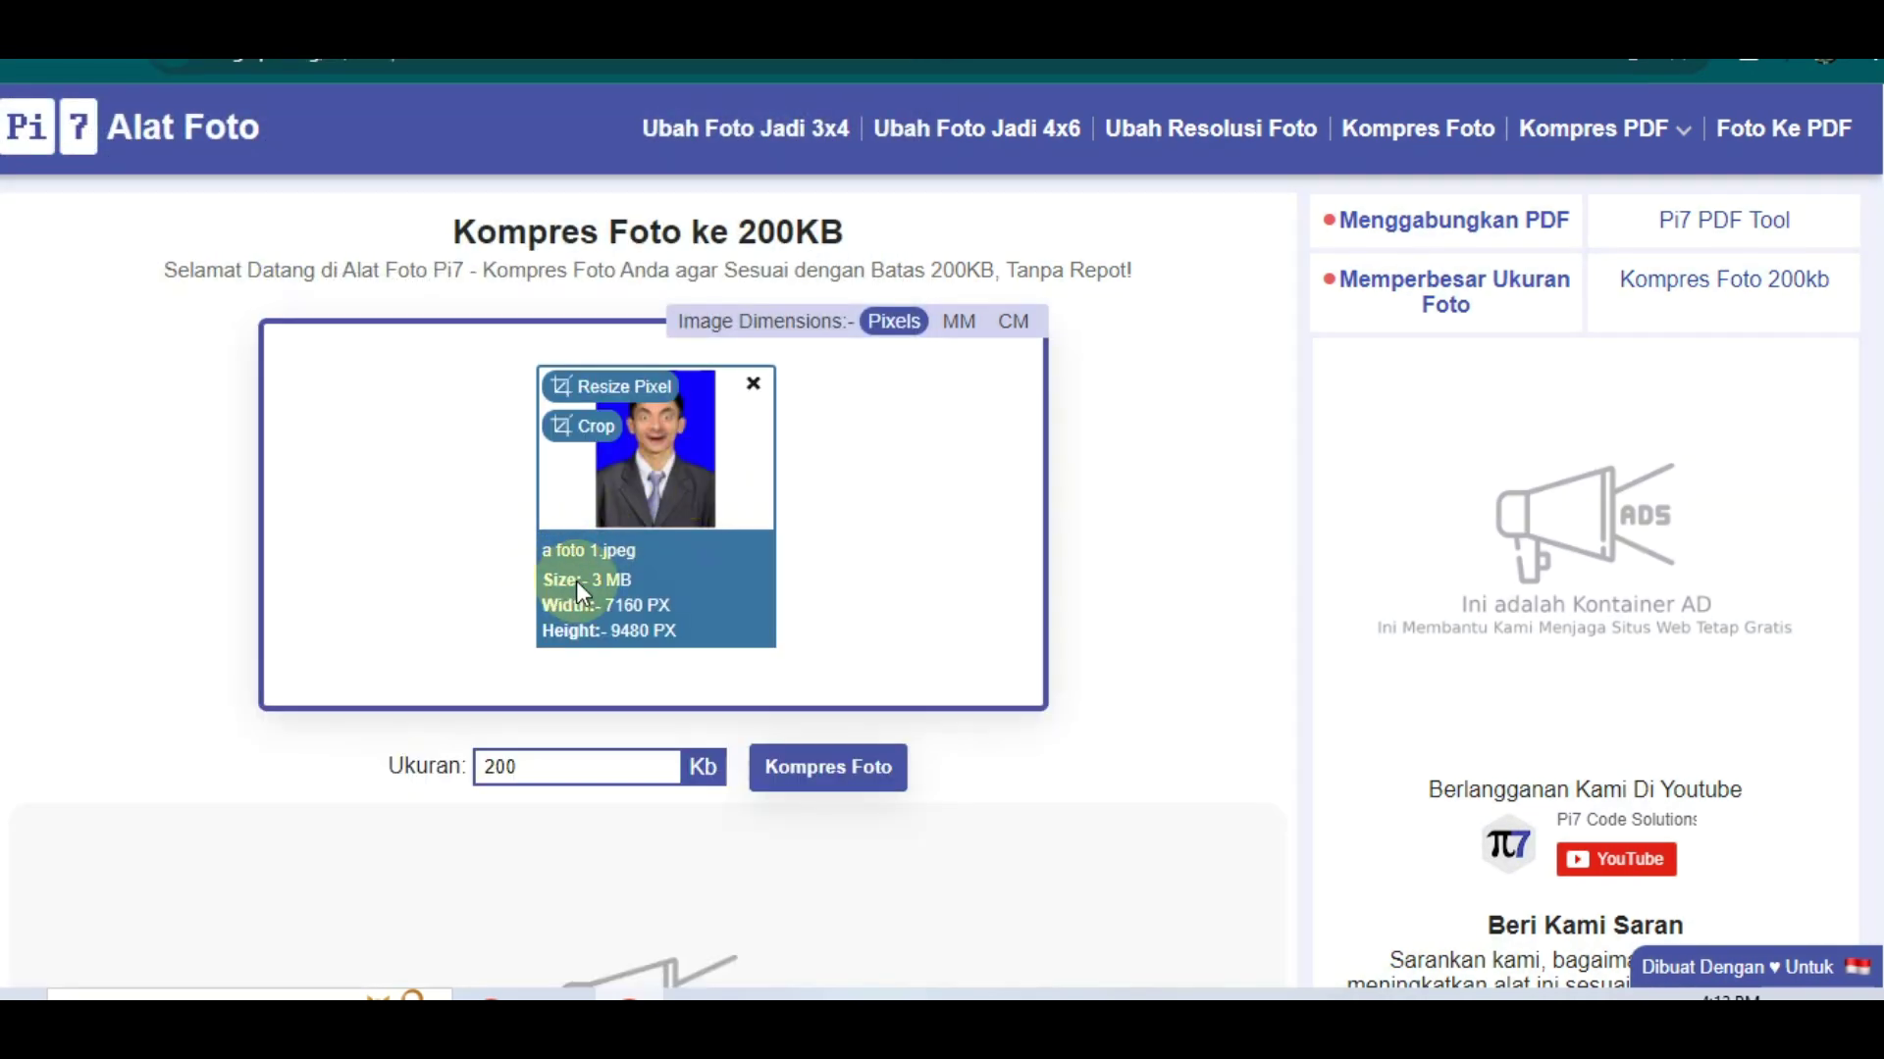
# Step: Keep the target size at 200 Kb and compress the photo to a 198Kb result
pyautogui.scroll(-1, 637, 587)
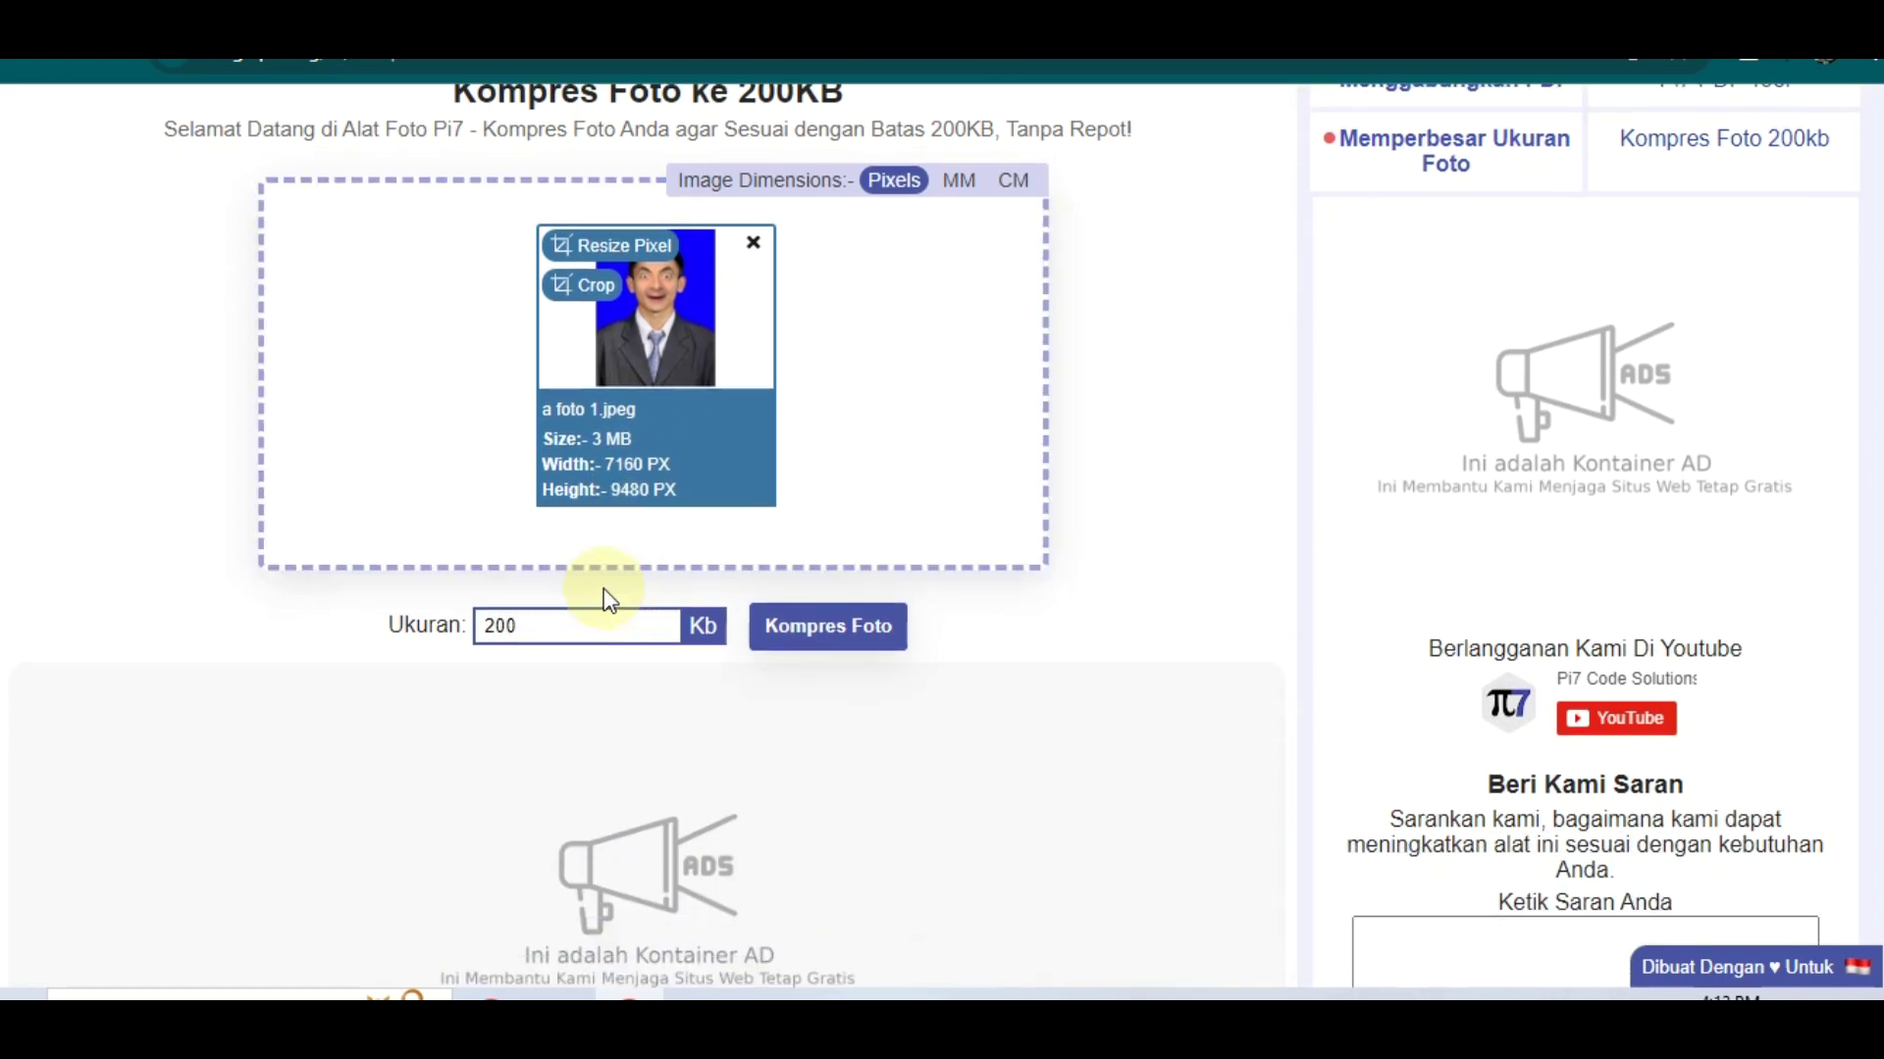
pyautogui.click(515, 643)
pyautogui.moveTo(548, 629); pyautogui.dragTo(466, 647)
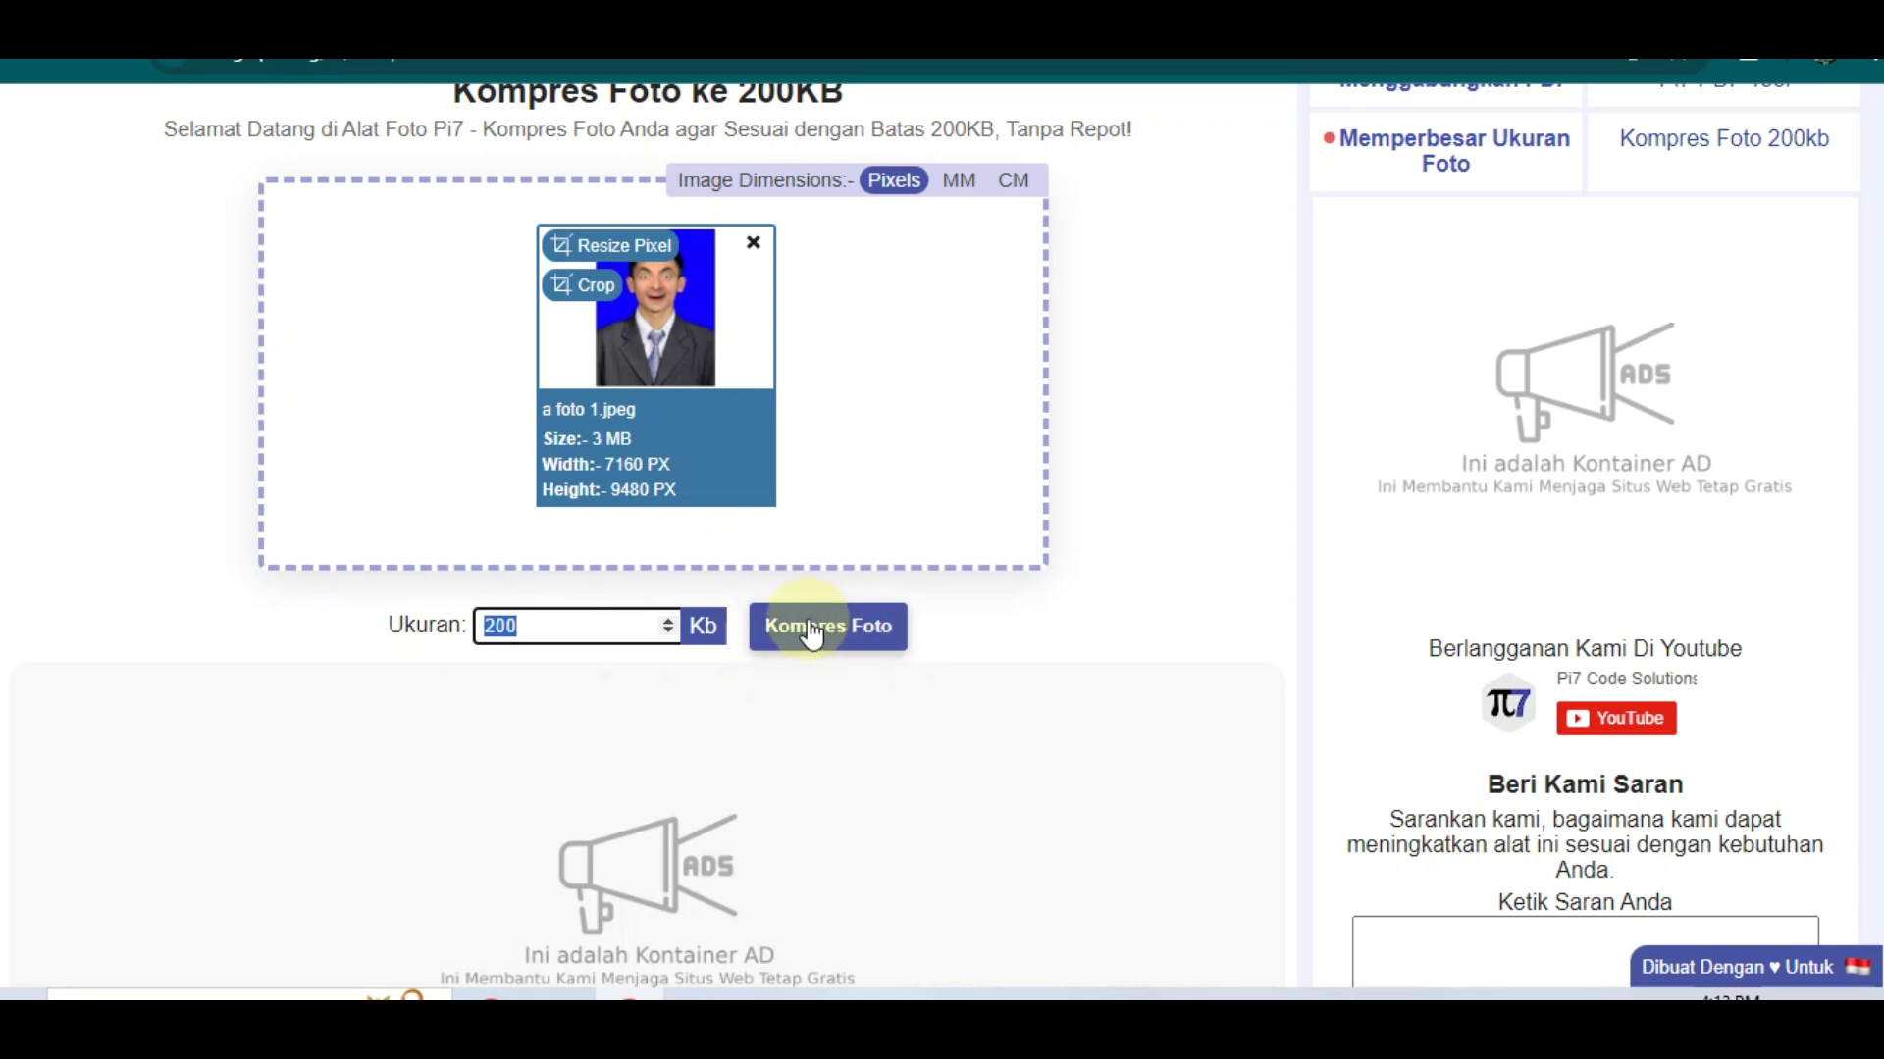
pyautogui.click(810, 633)
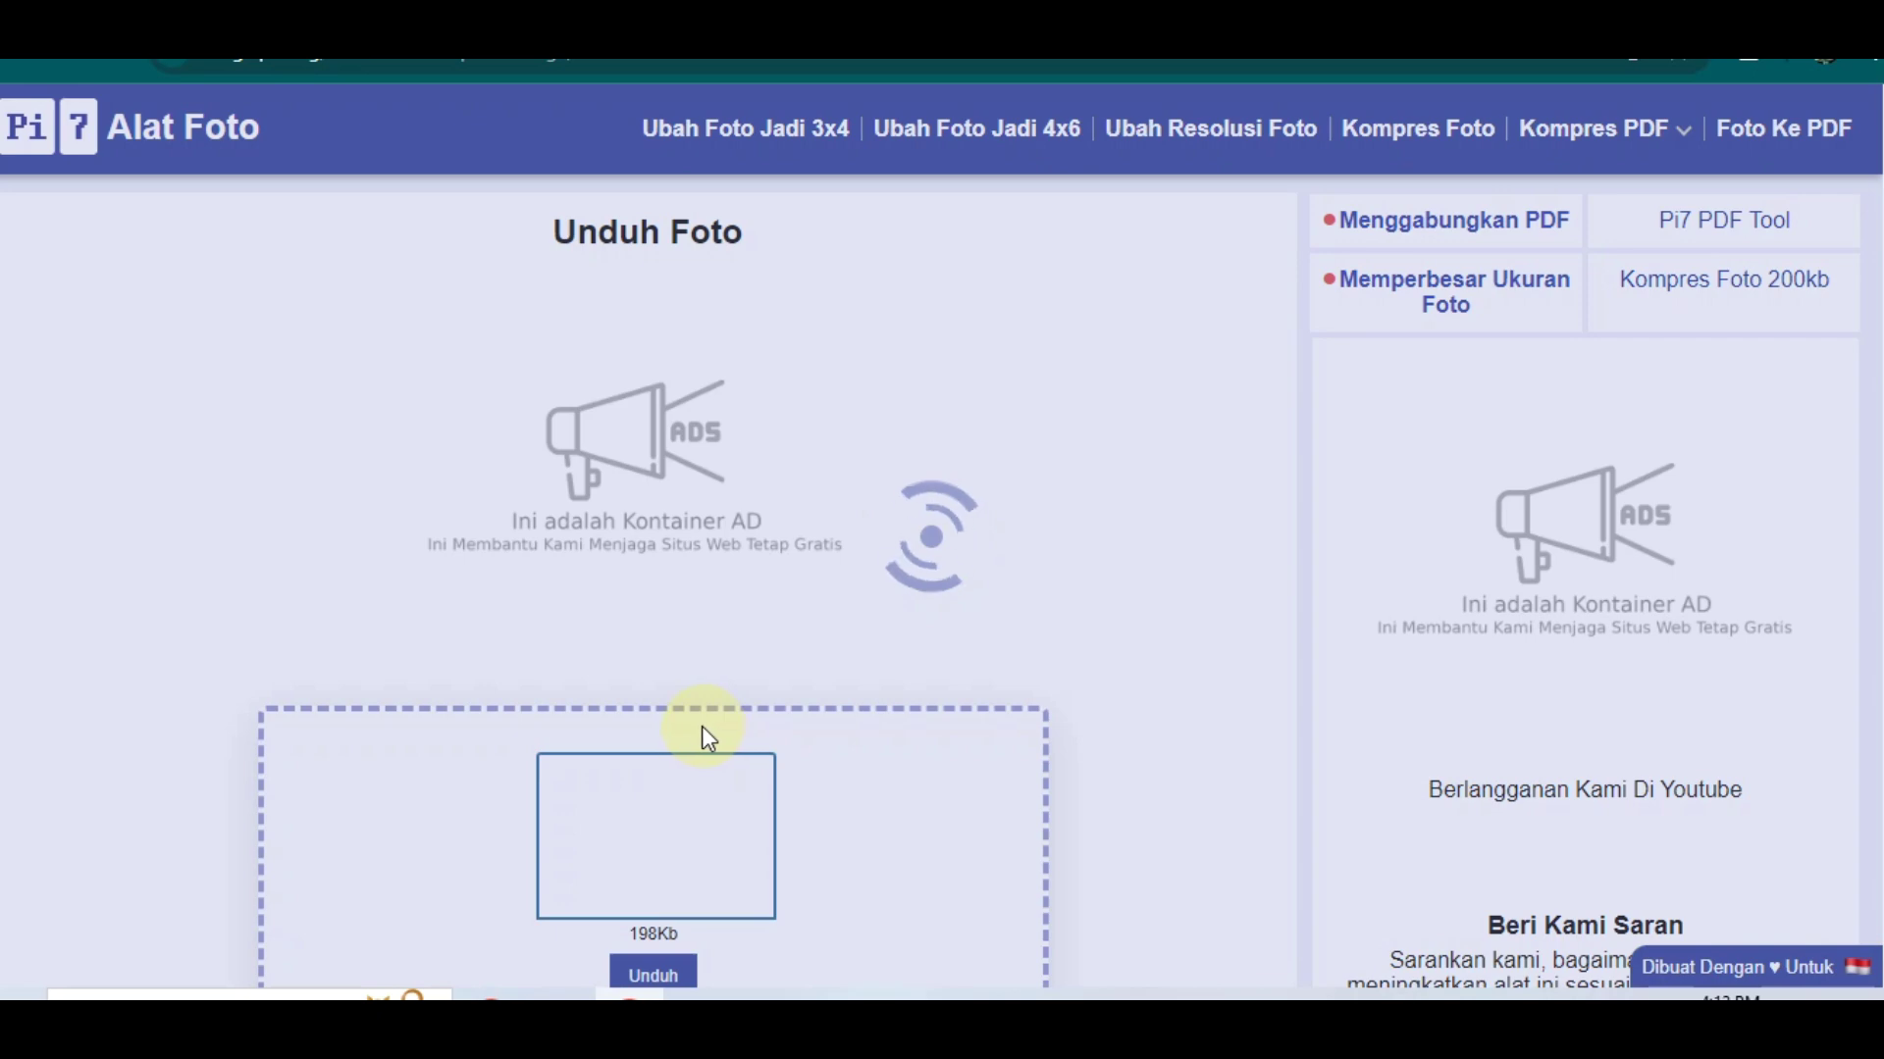
# Step: Download the compressed photo as afoto1 (1).jpeg (199 KB) and open the download
pyautogui.scroll(-3, 677, 686)
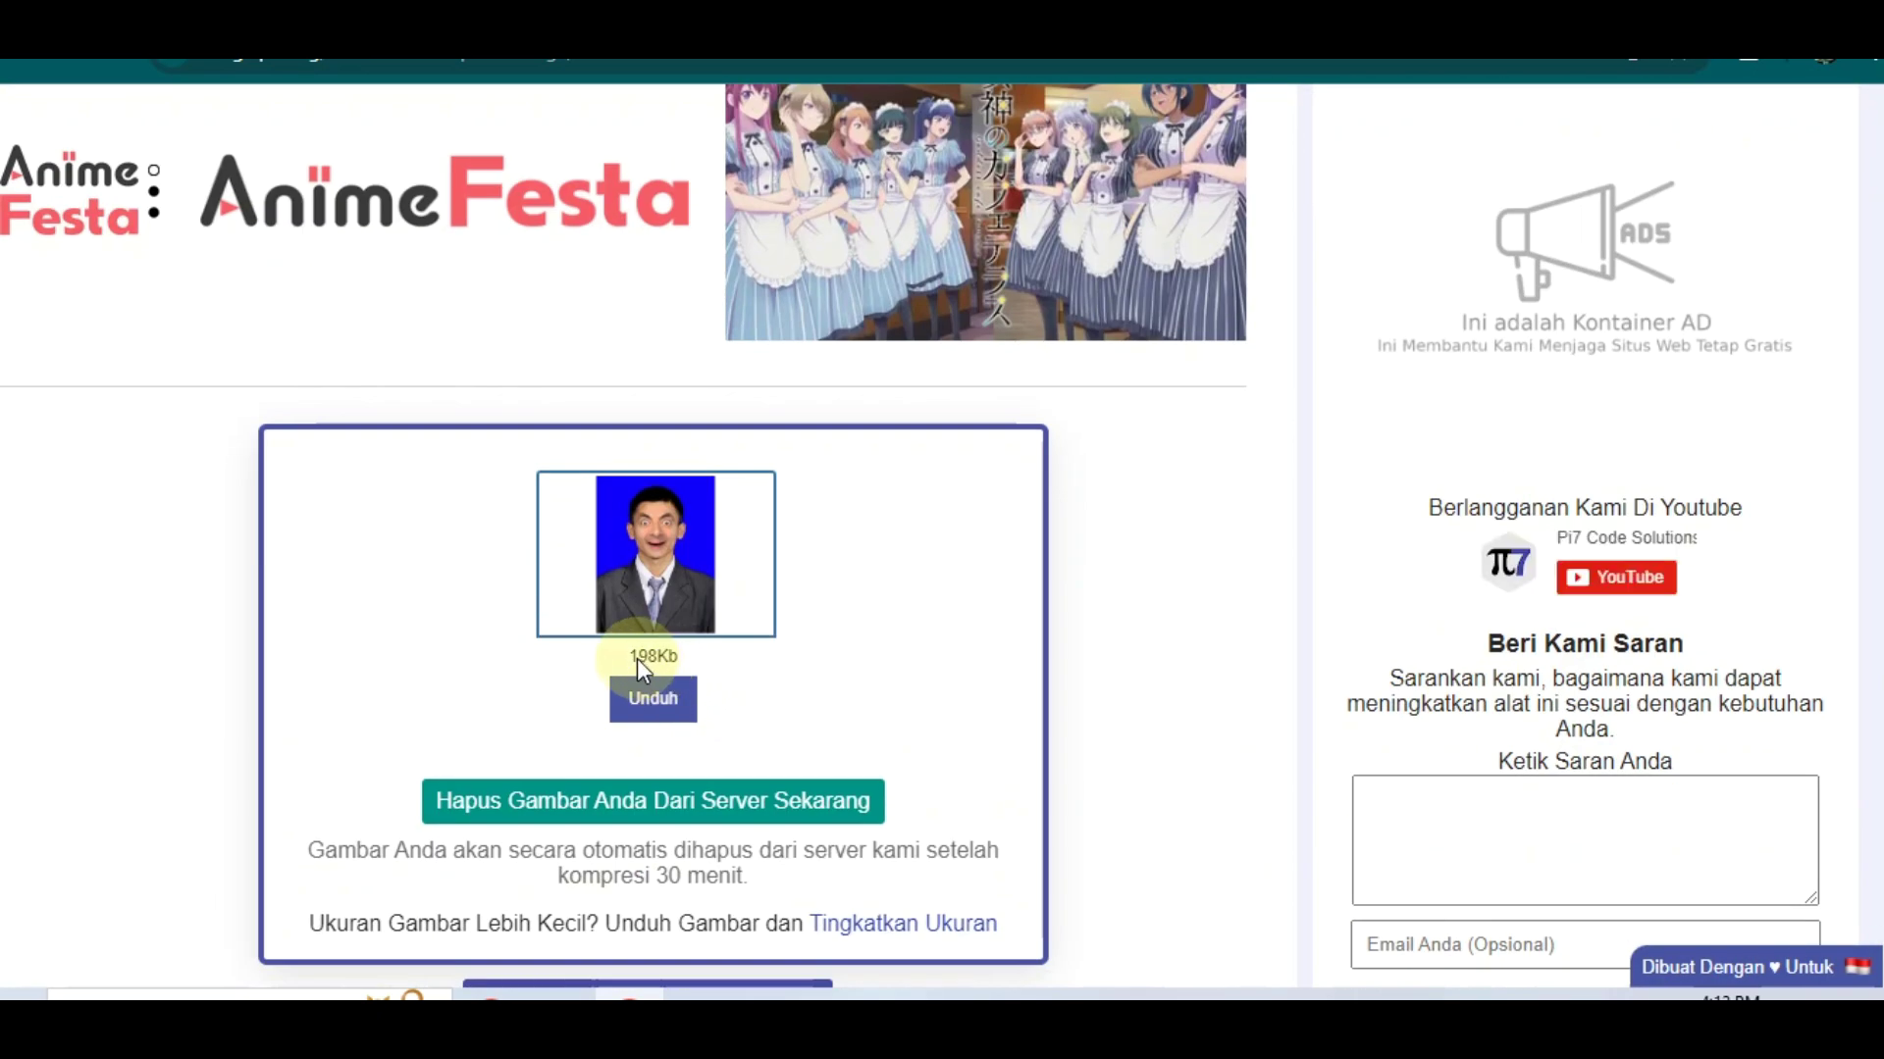
pyautogui.scroll(-1, 633, 655)
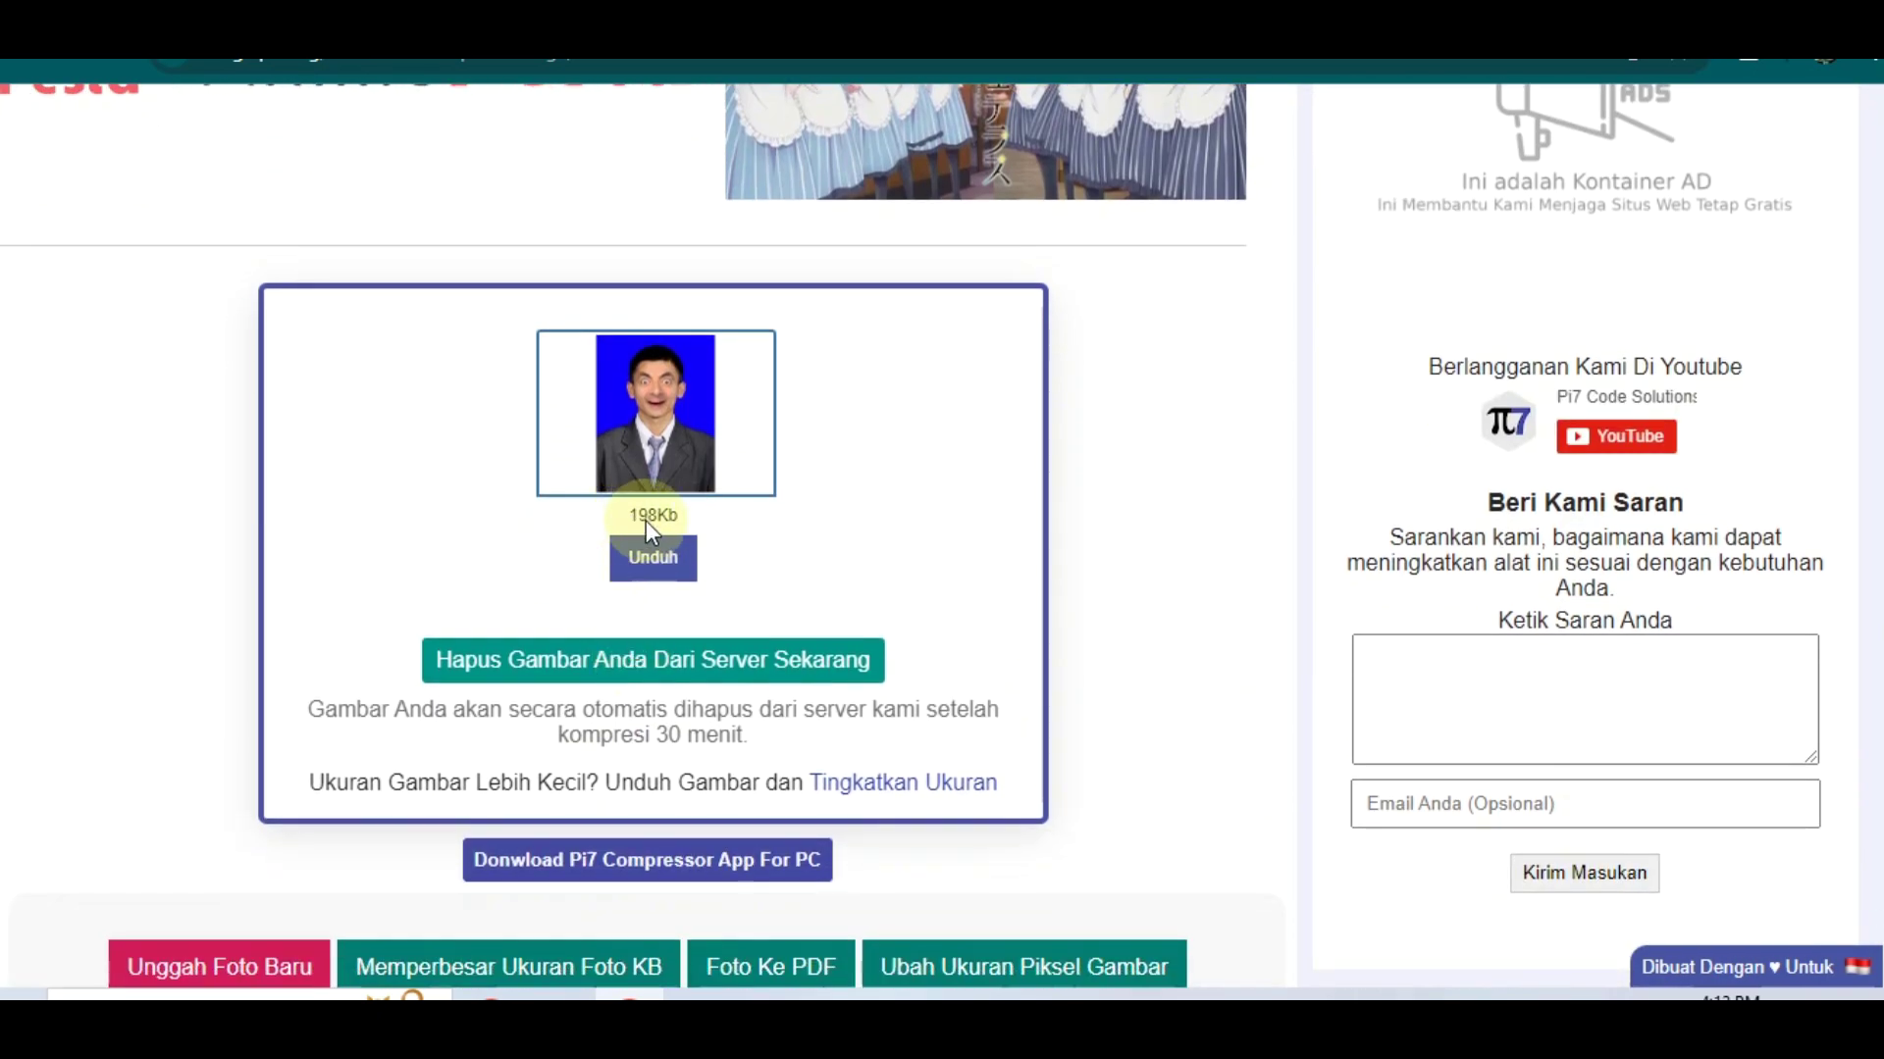
pyautogui.click(682, 557)
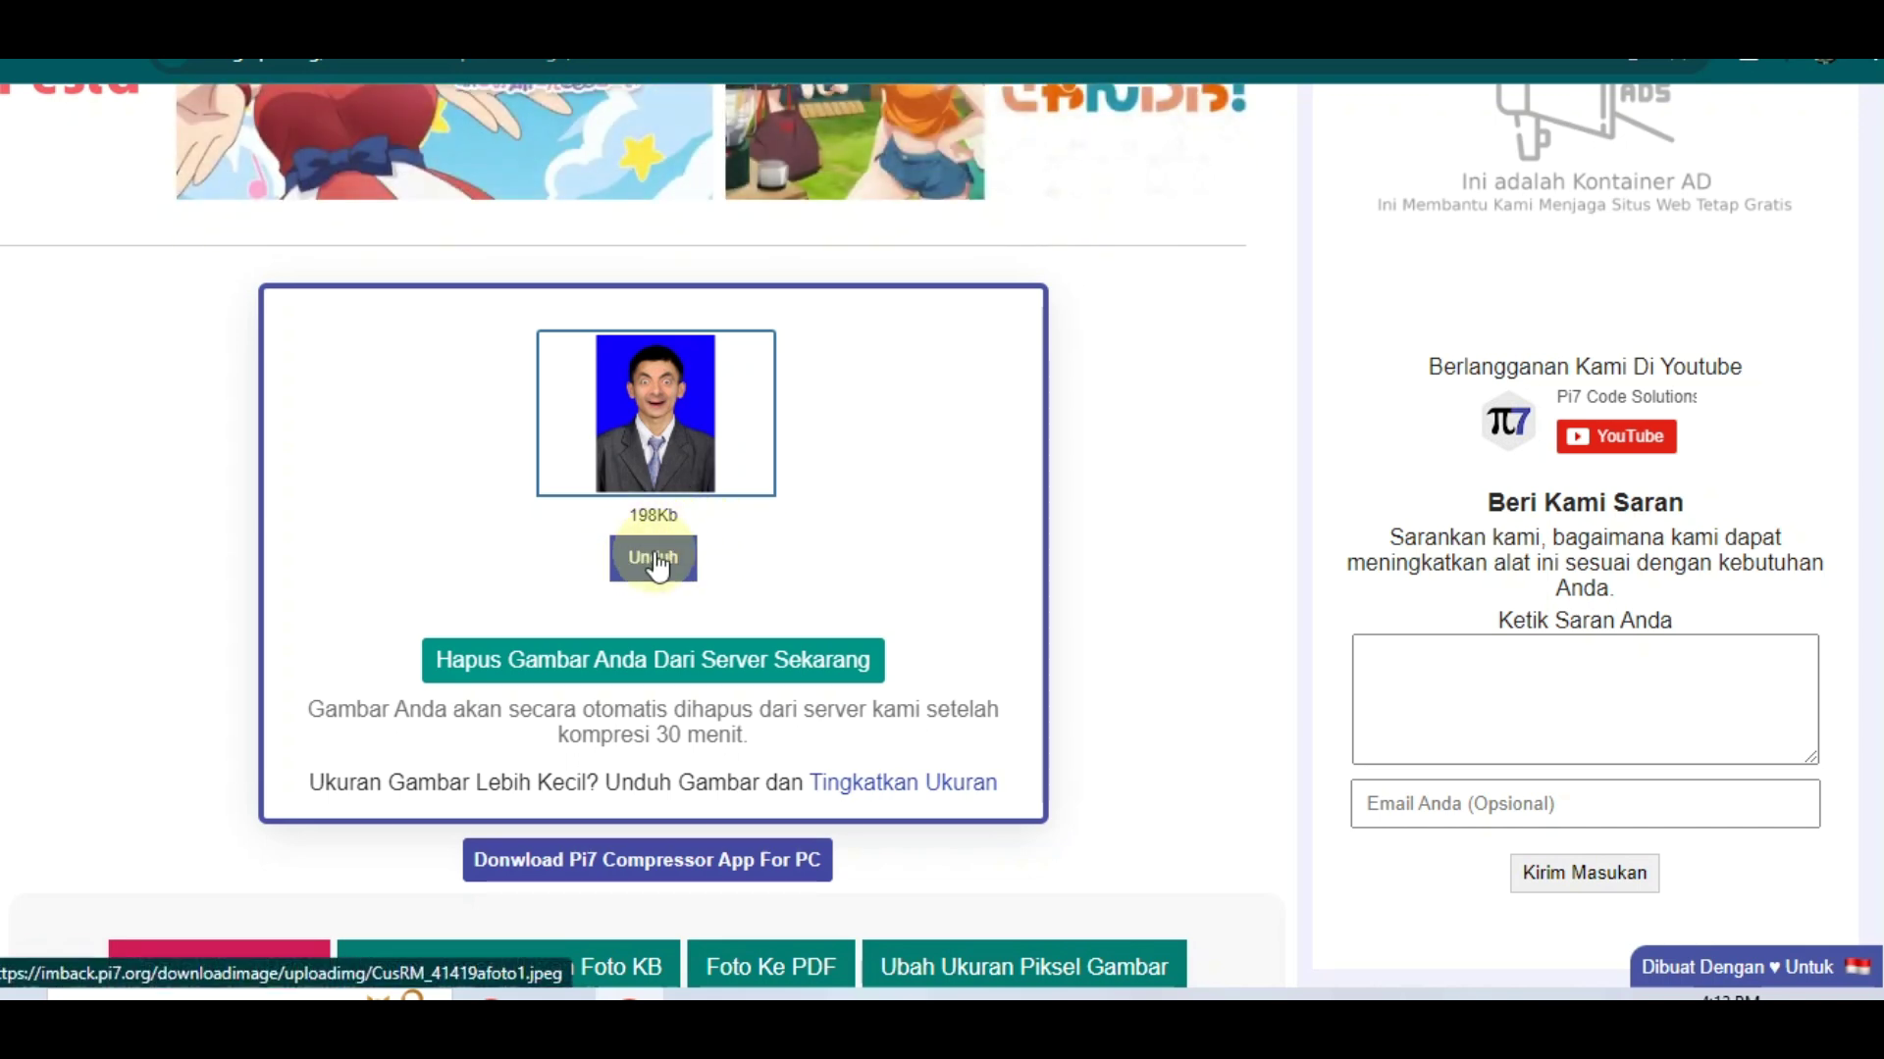
pyautogui.click(655, 561)
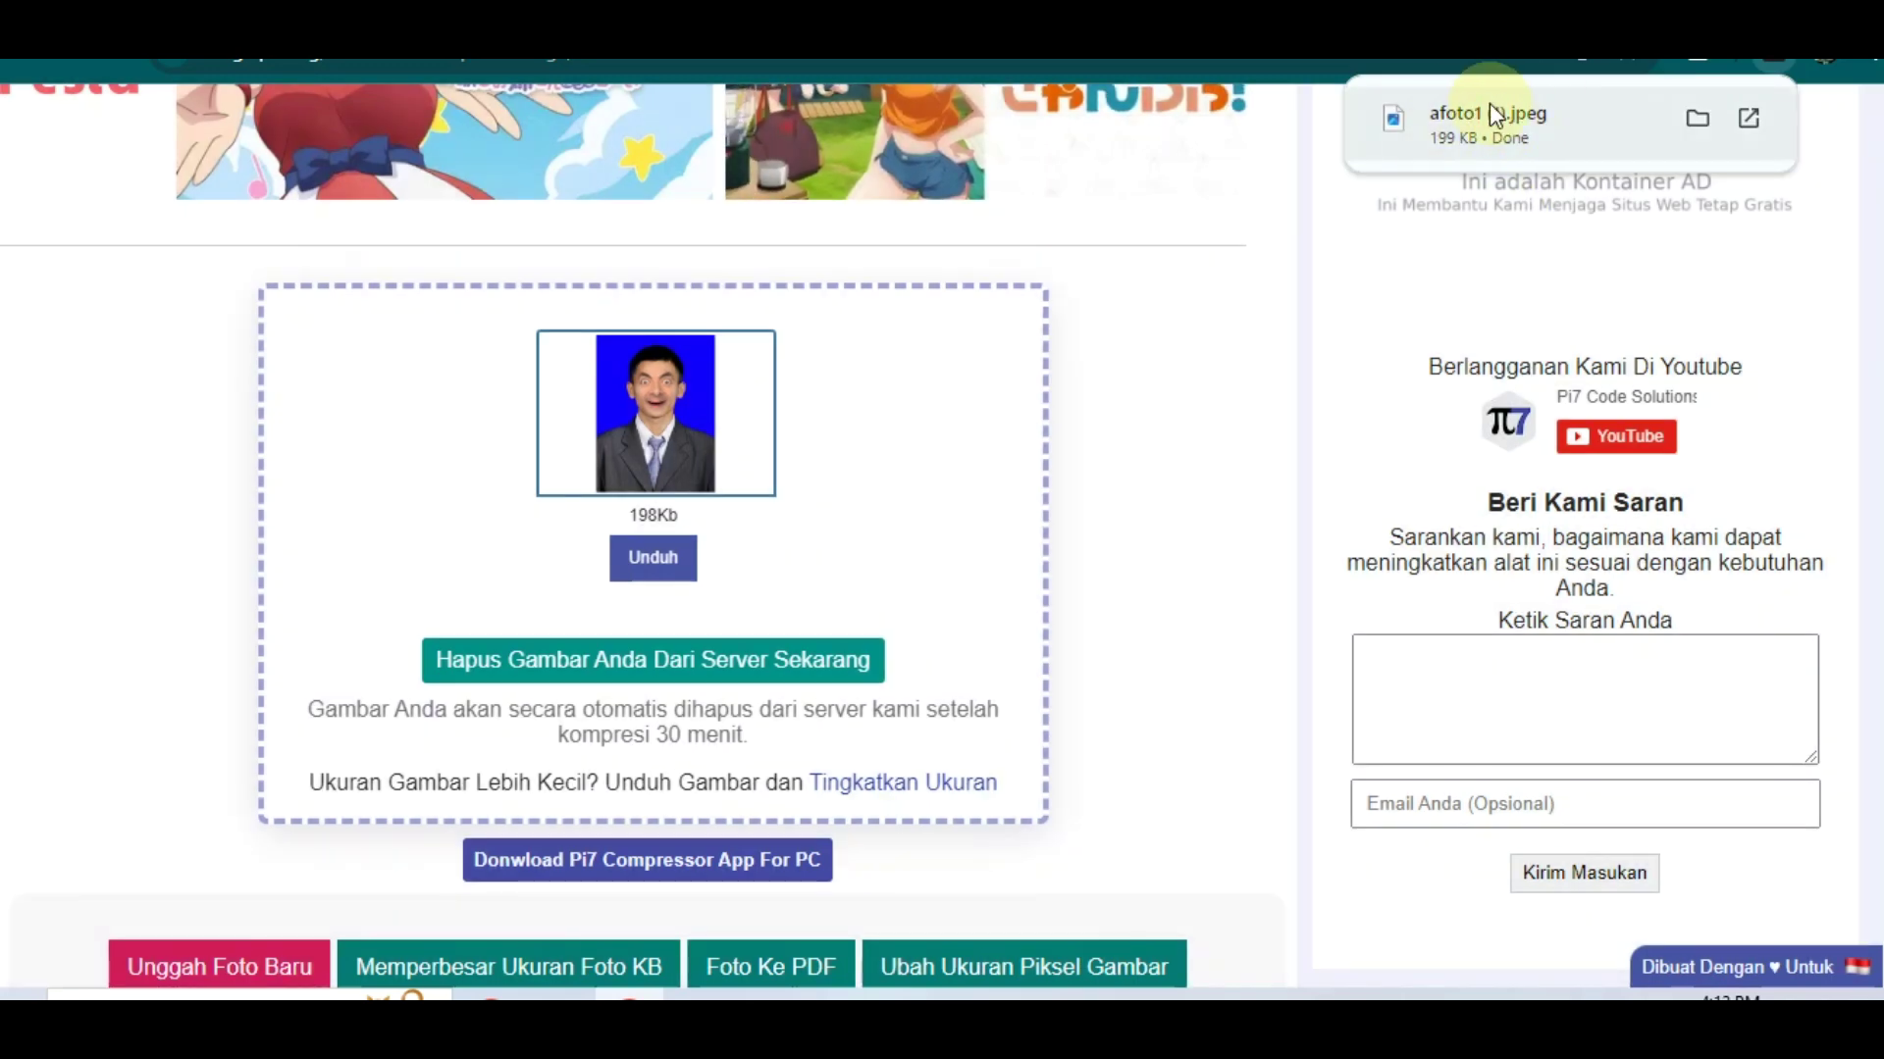
pyautogui.click(1752, 118)
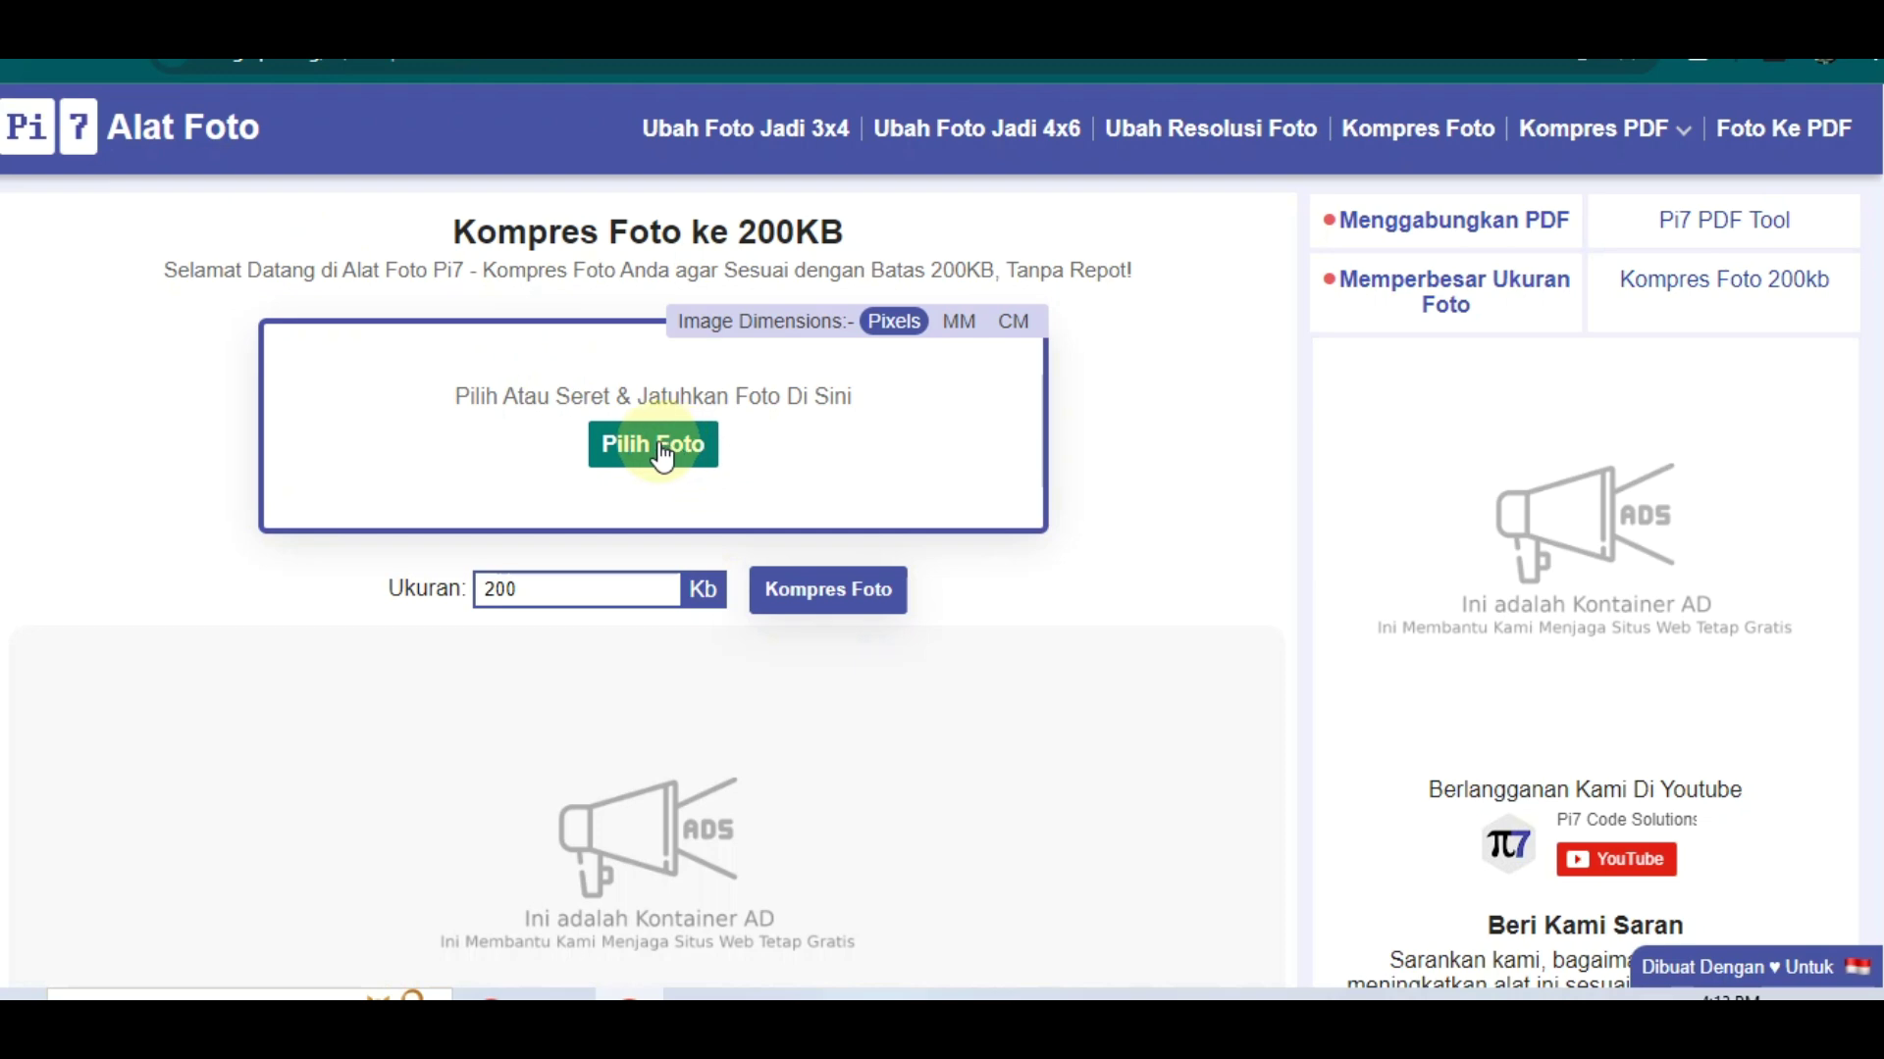
# Step: Upload aa Foto dengan watermark.jpg (79 KB, 547 × 666 px) with the 200 Kb target
pyautogui.click(660, 449)
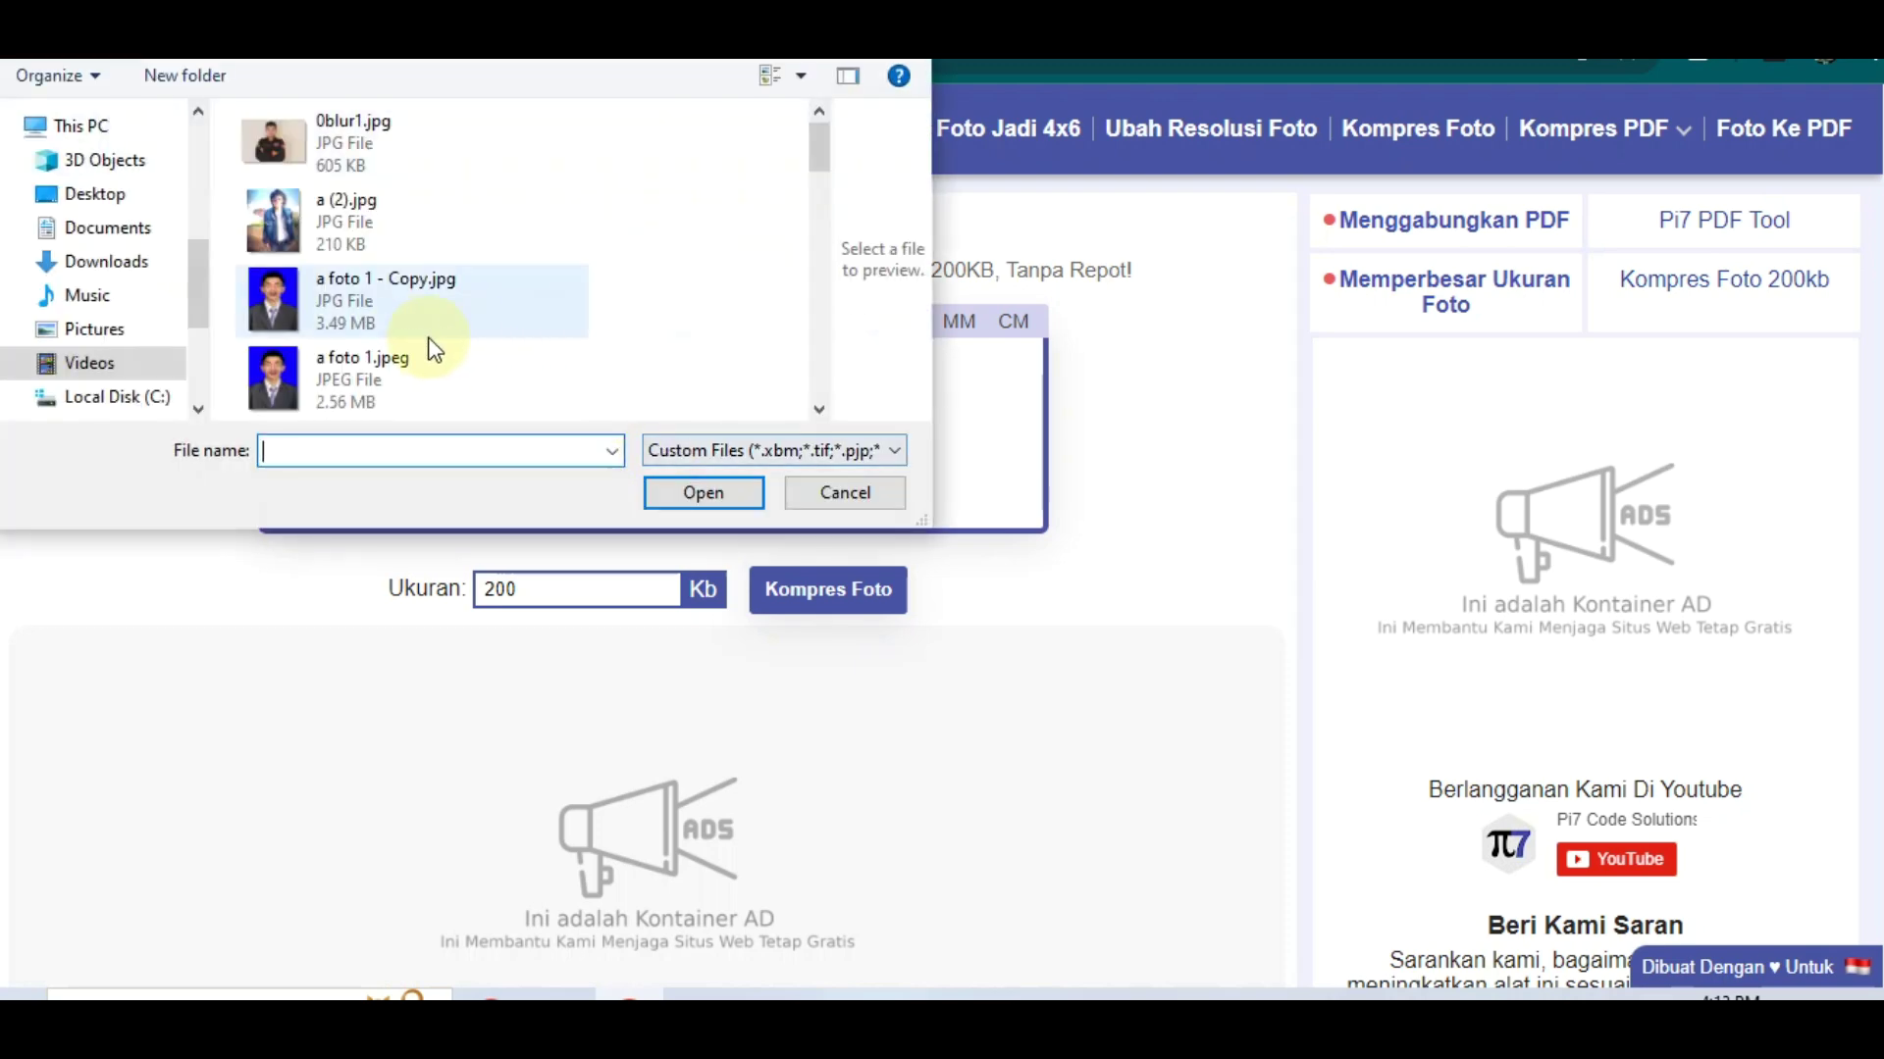
pyautogui.moveTo(336, 291)
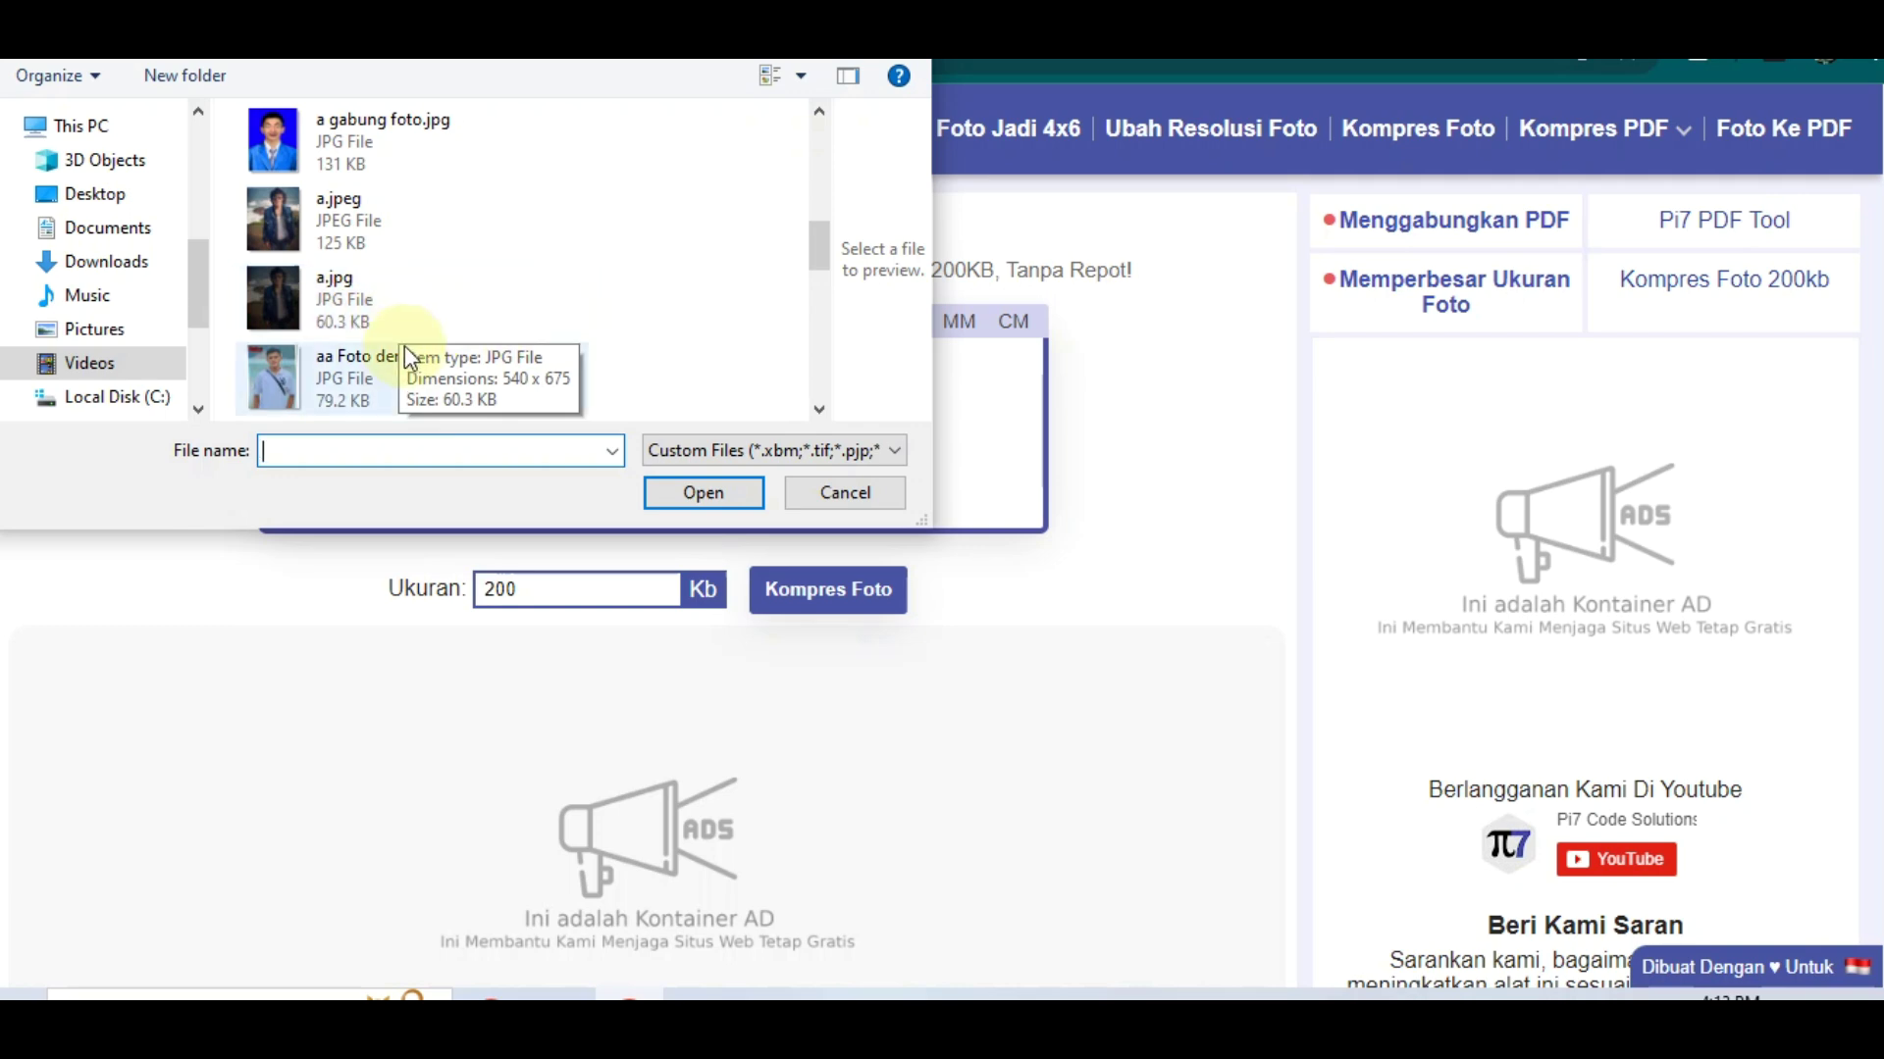
pyautogui.click(361, 373)
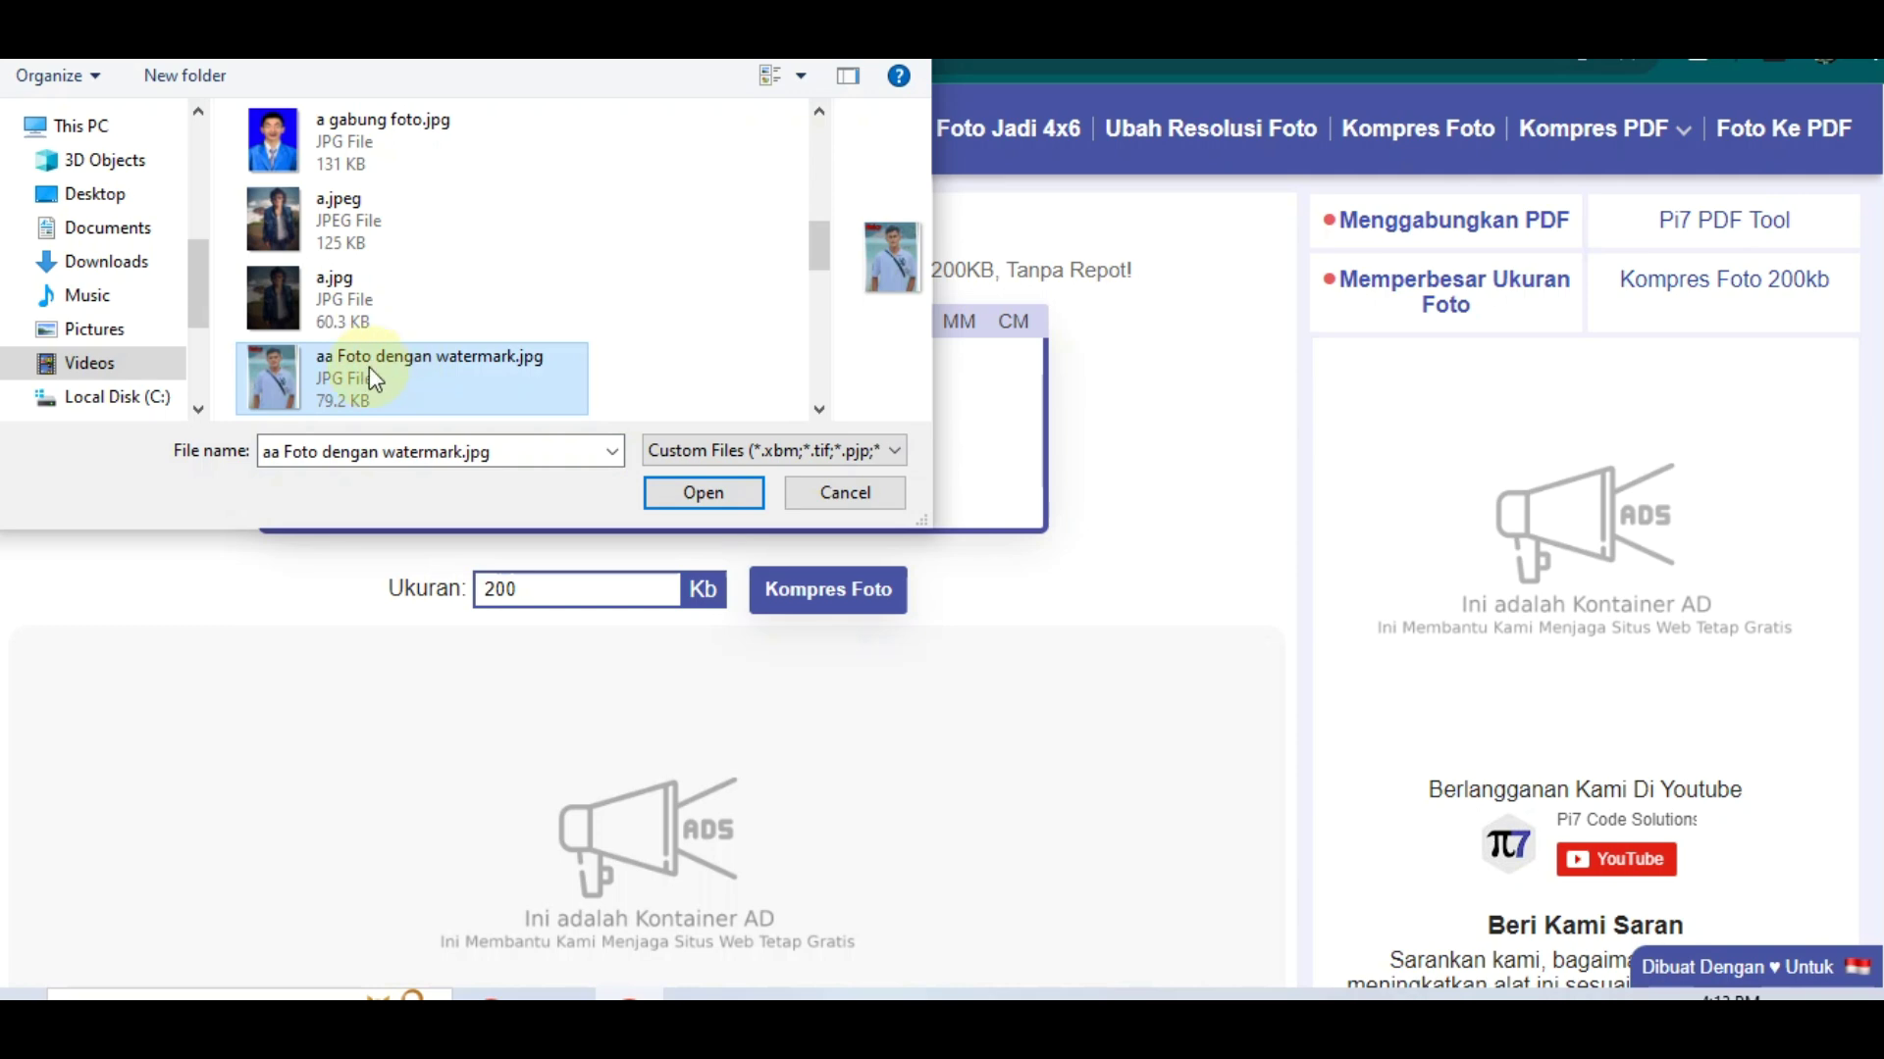
pyautogui.click(694, 492)
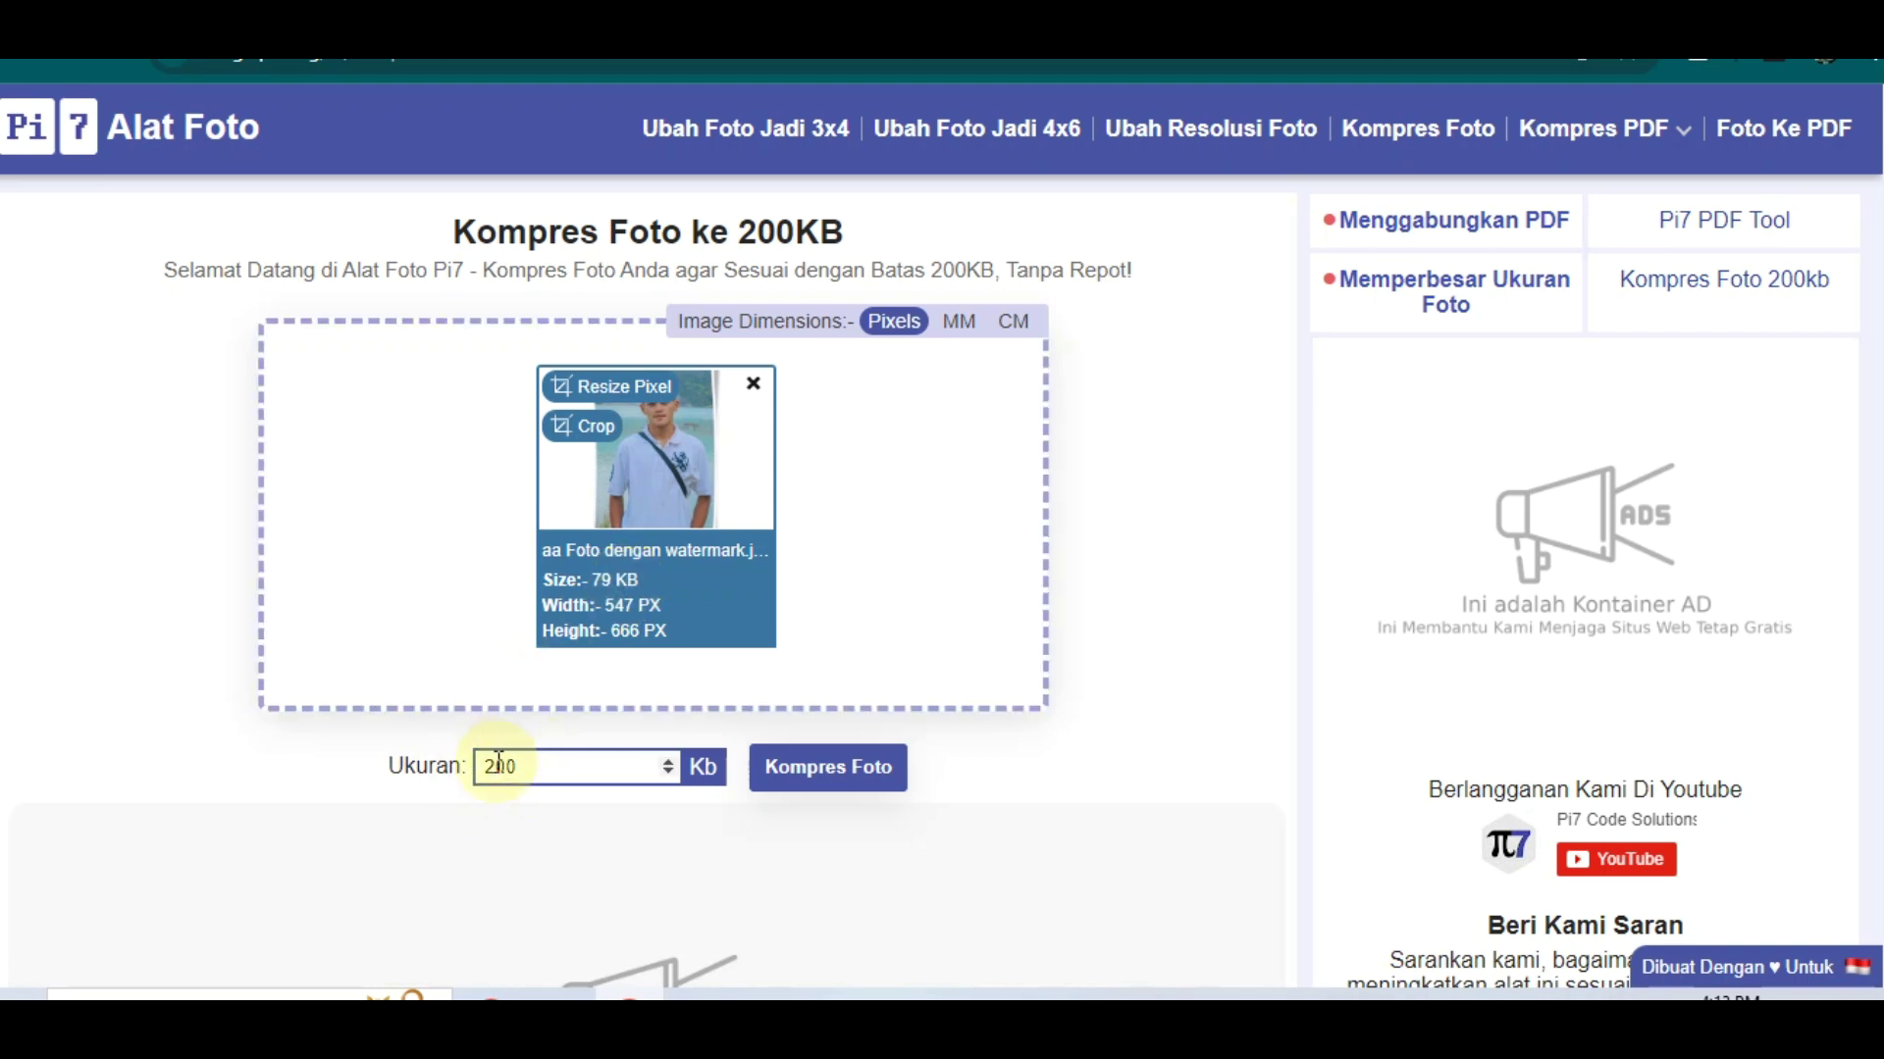
pyautogui.scroll(-2, 568, 644)
# Step: Compress the watermark photo to 198Kb and save it as aaFotodenganwatermark.jpg (199 KB)
pyautogui.scroll(1, 602, 552)
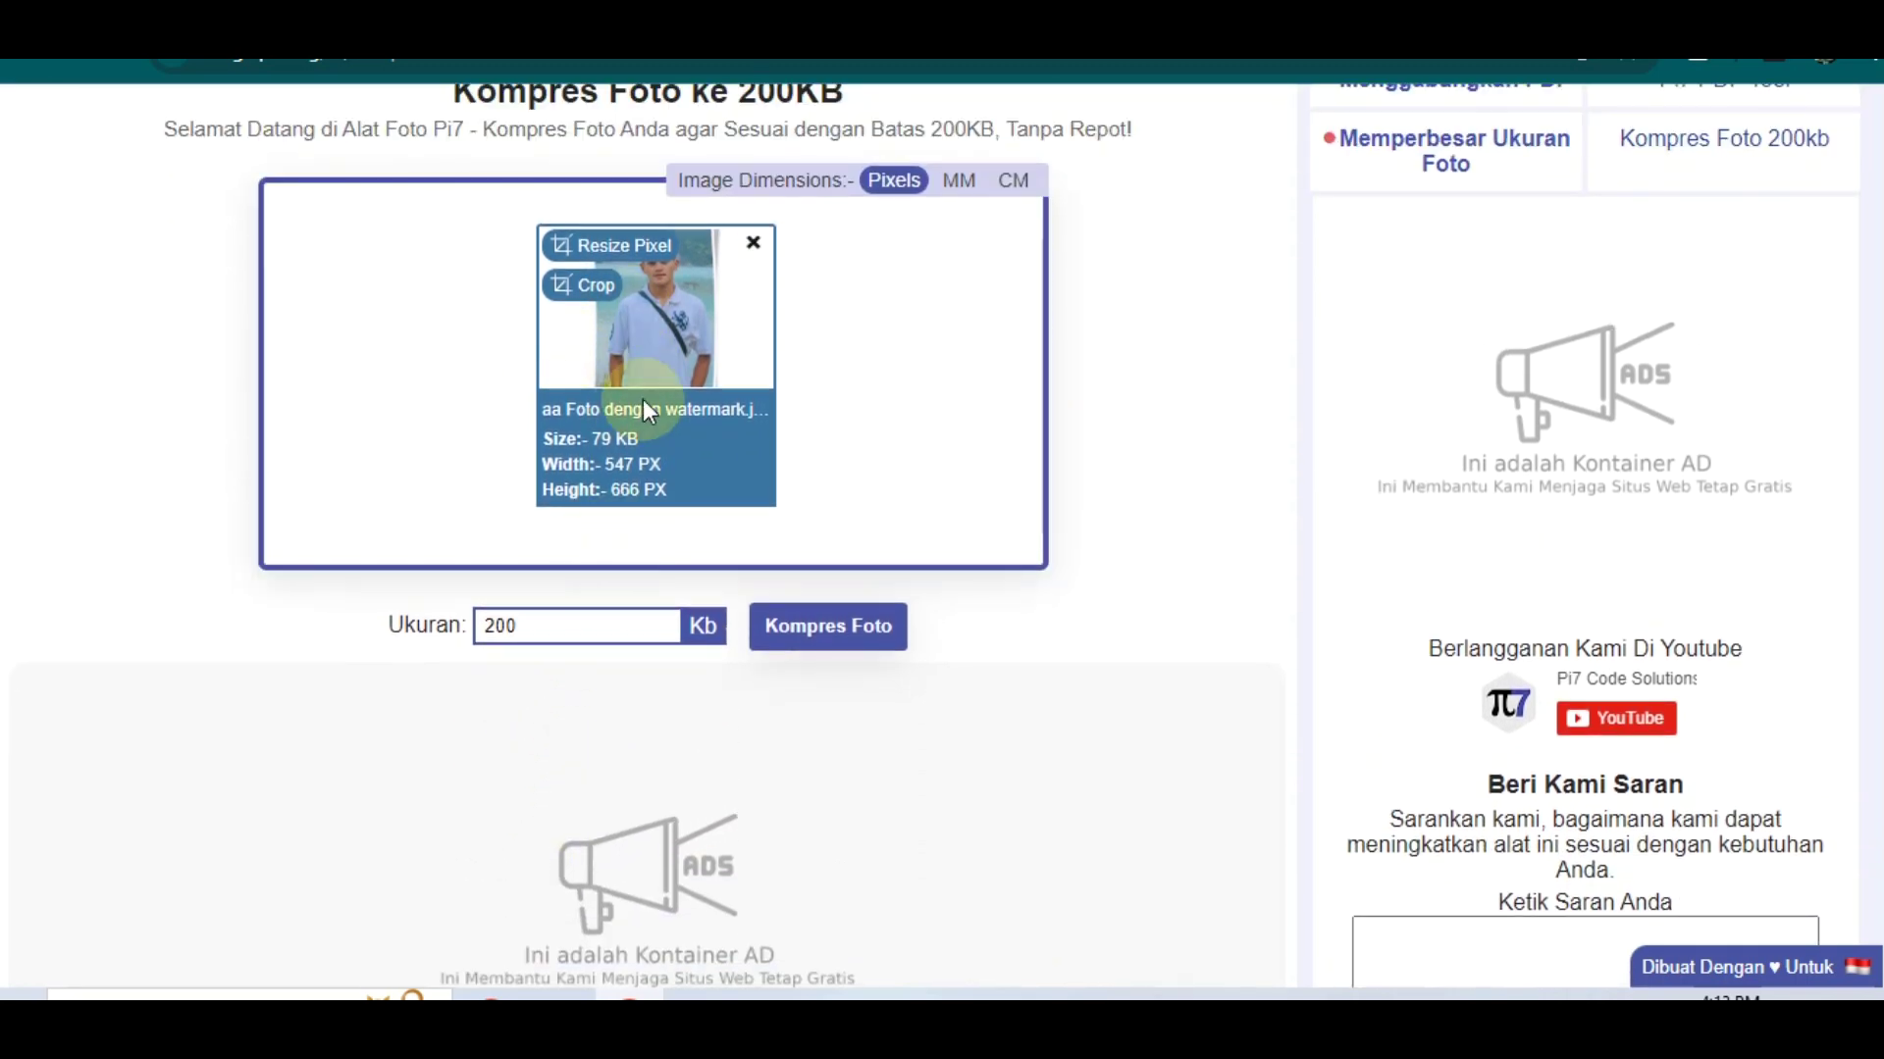
pyautogui.click(827, 628)
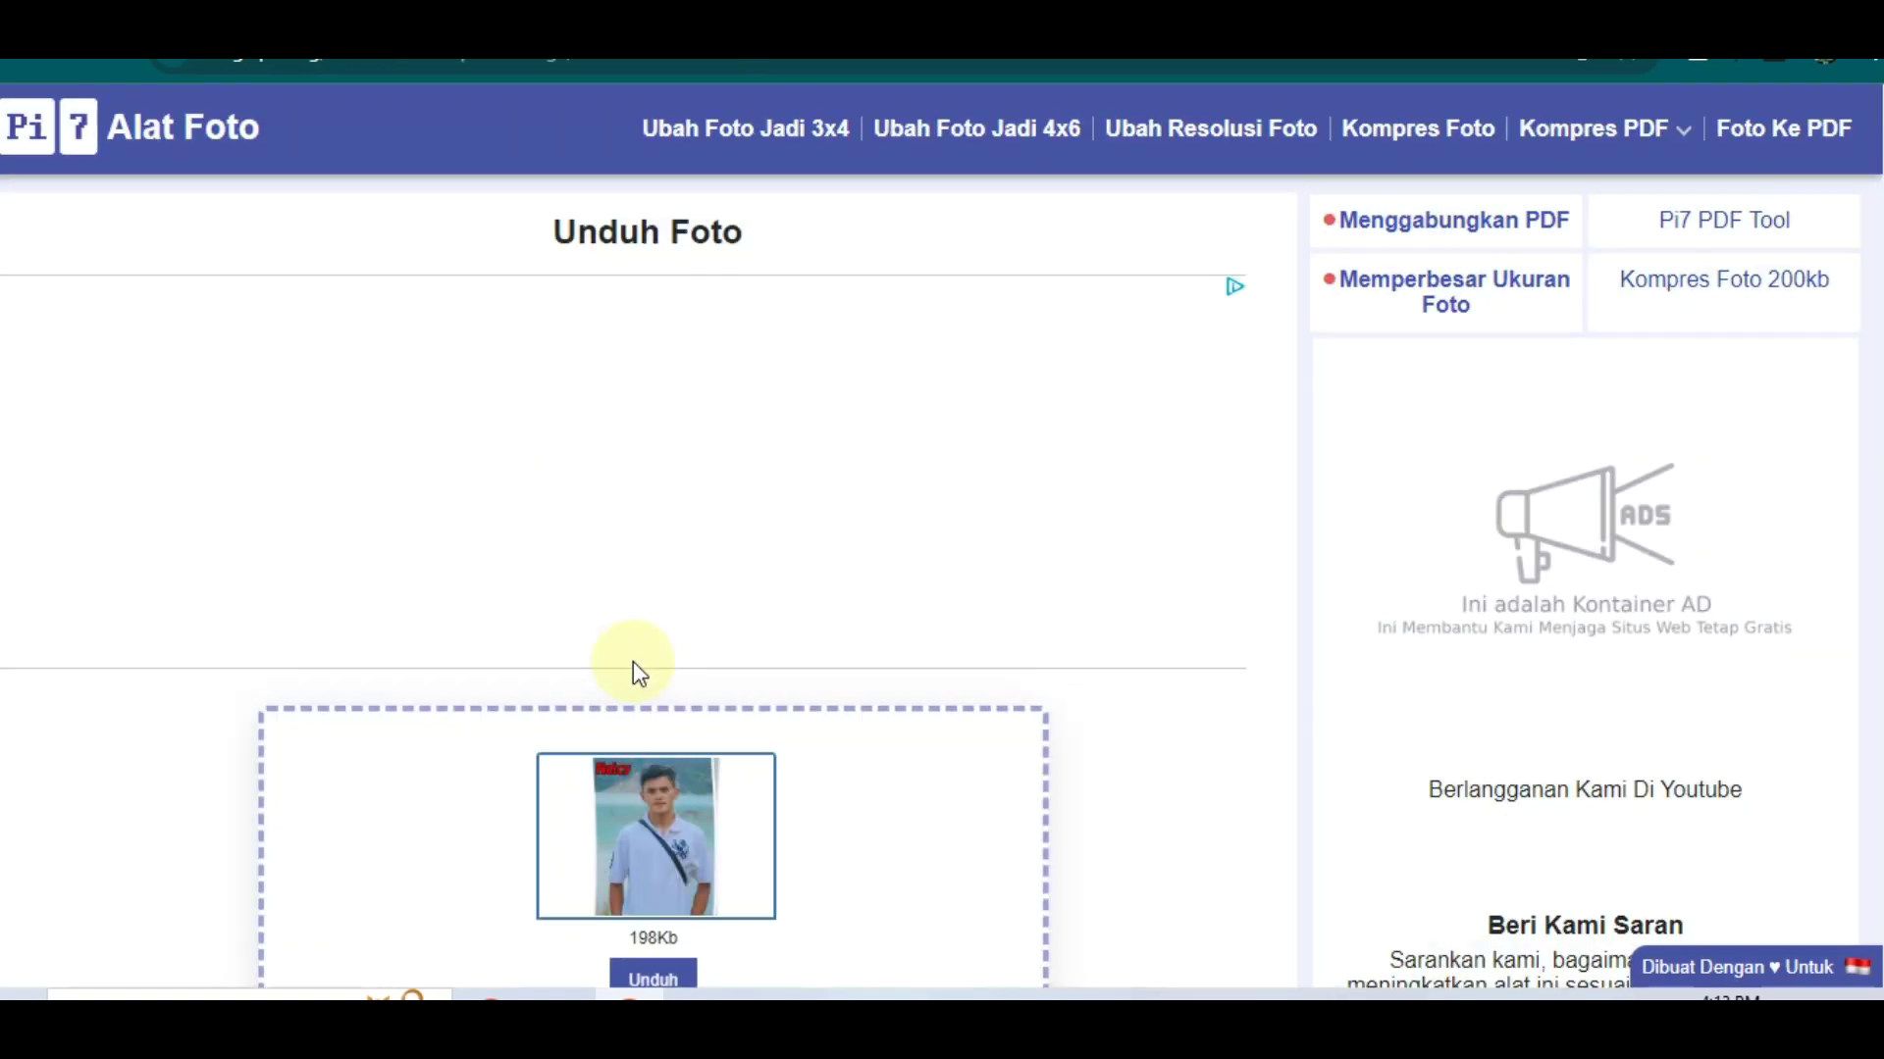
pyautogui.scroll(-1, 633, 662)
pyautogui.scroll(-1, 631, 657)
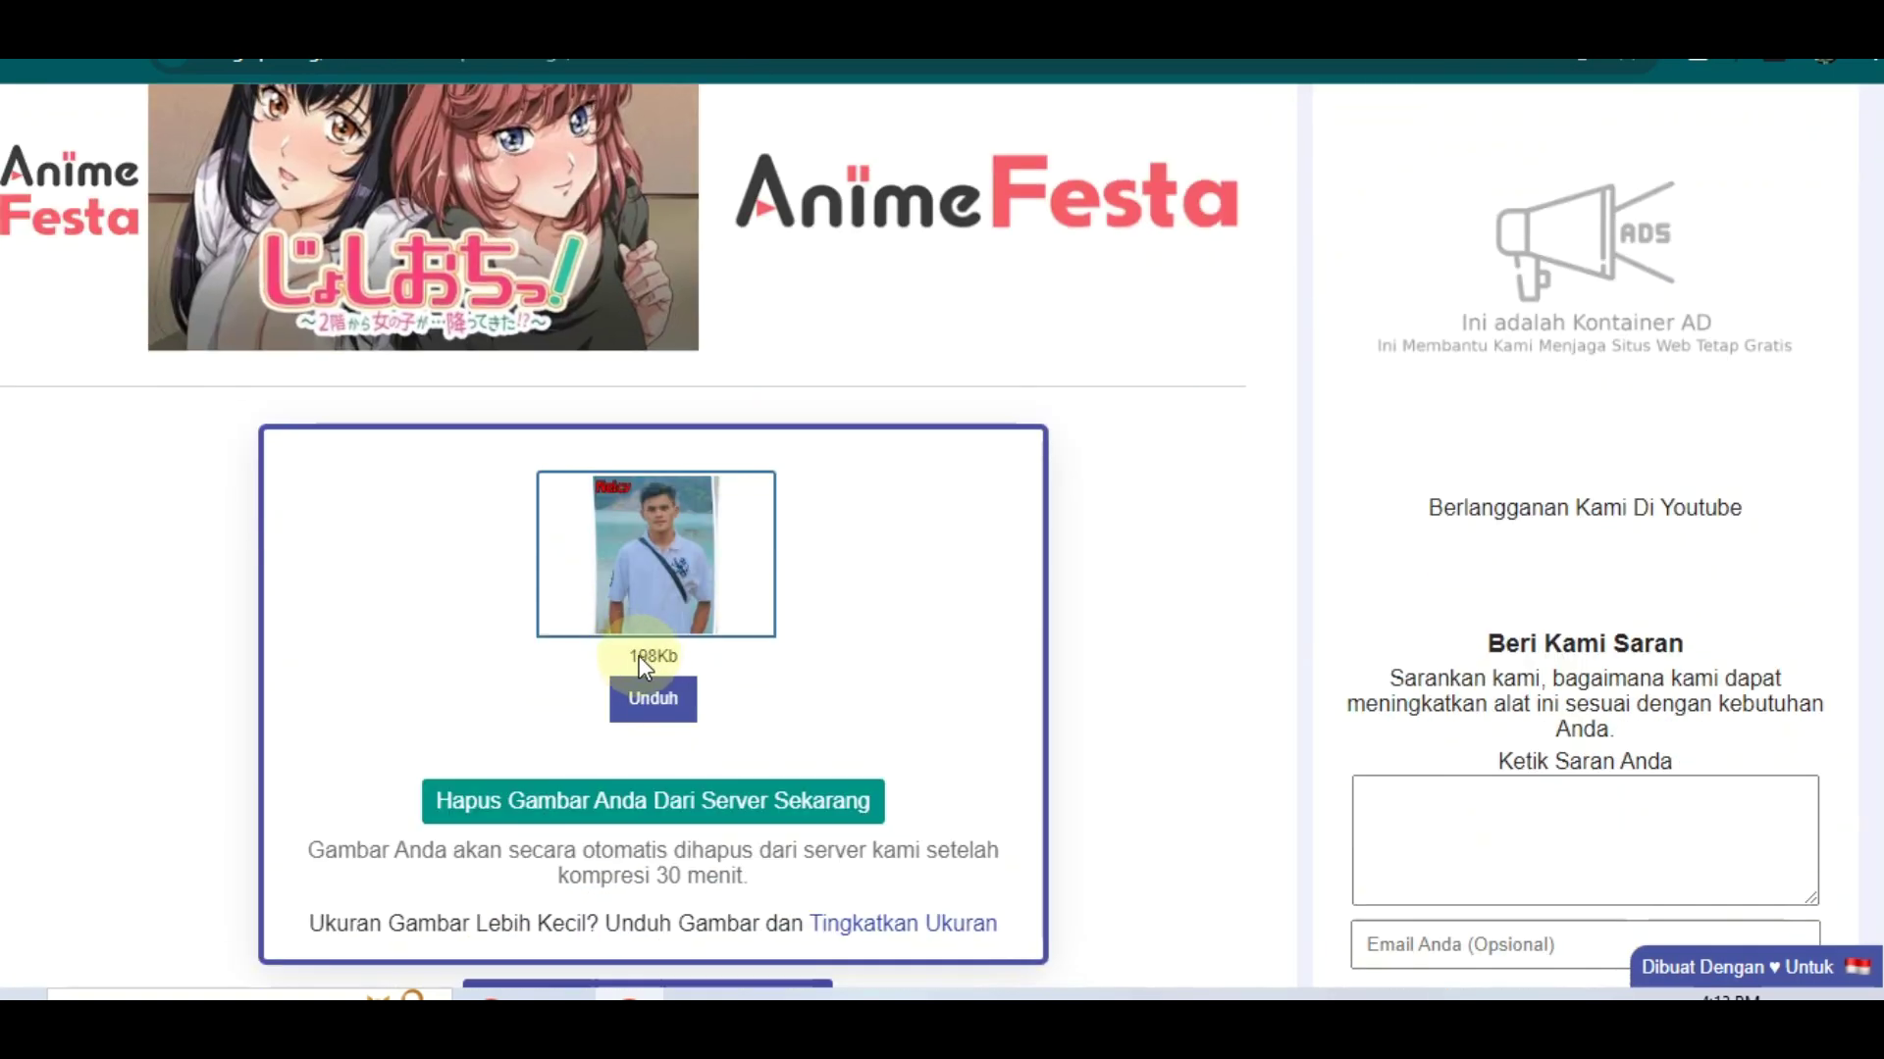
pyautogui.scroll(-1, 638, 655)
pyautogui.scroll(-1, 631, 533)
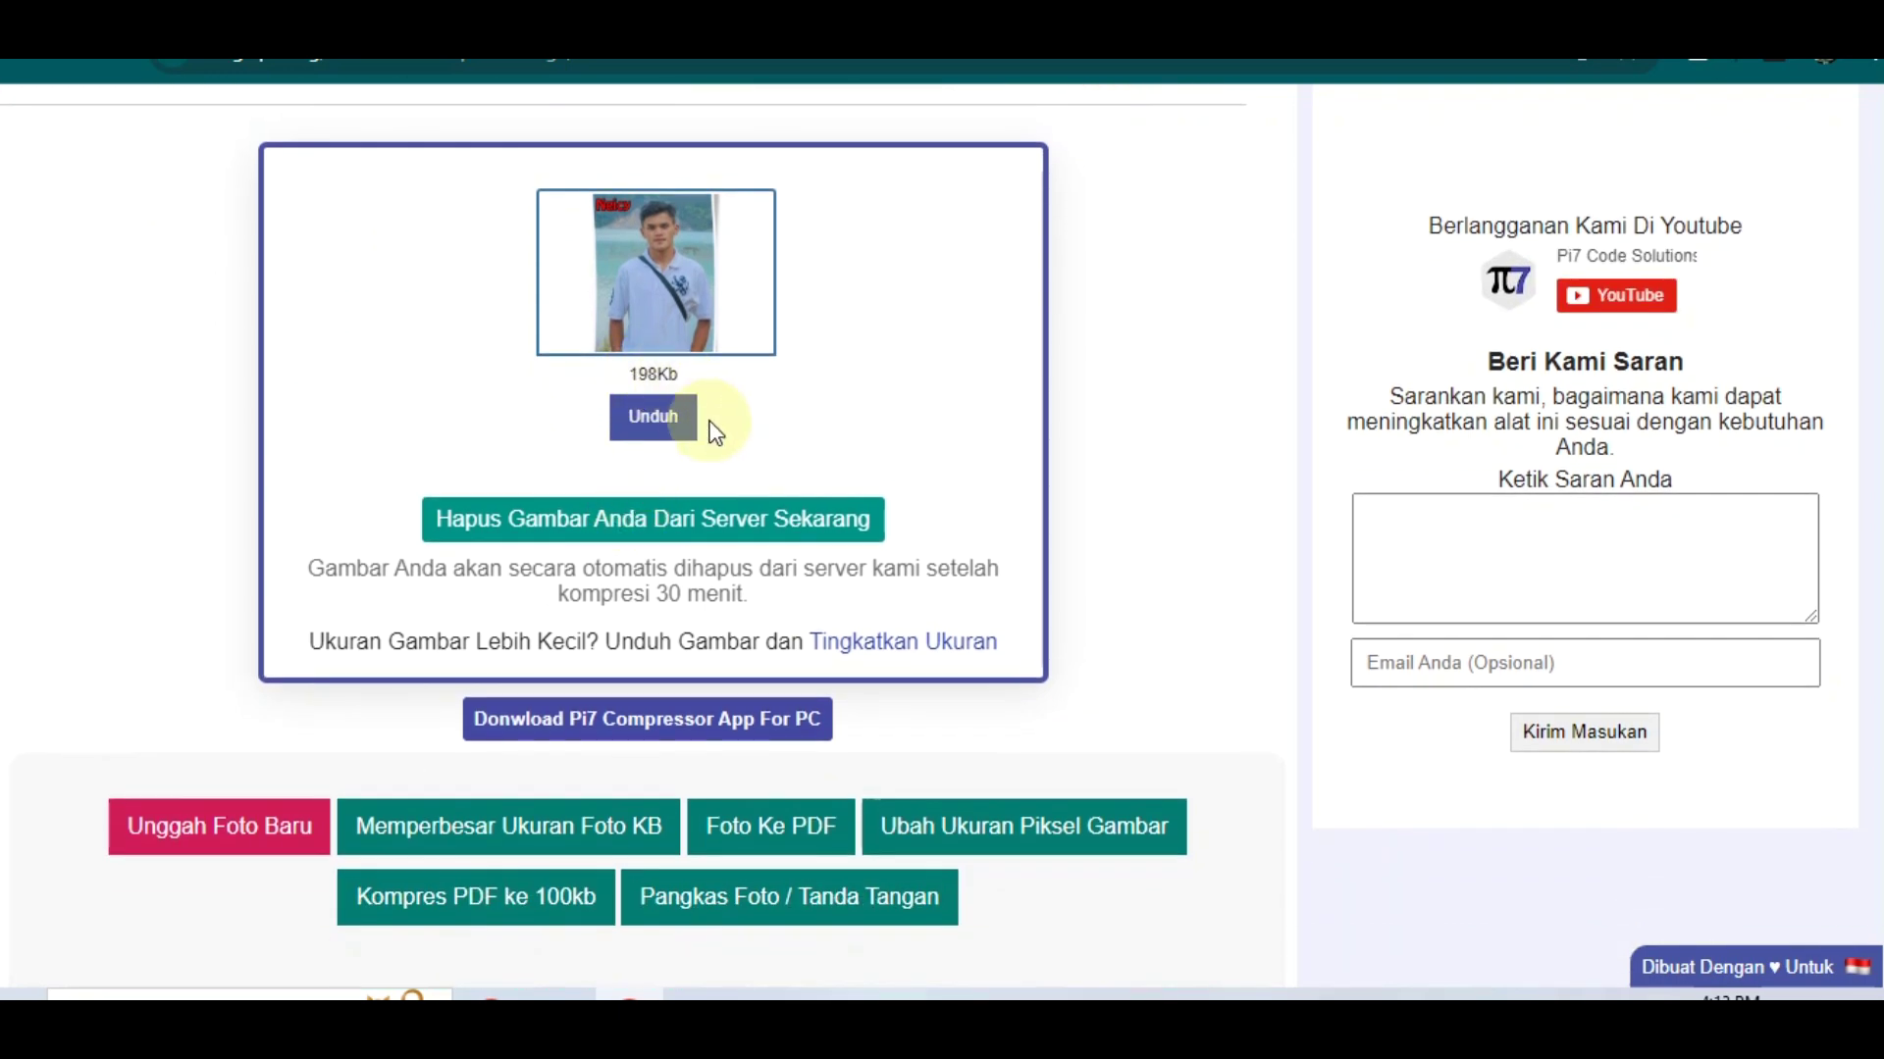
pyautogui.click(649, 420)
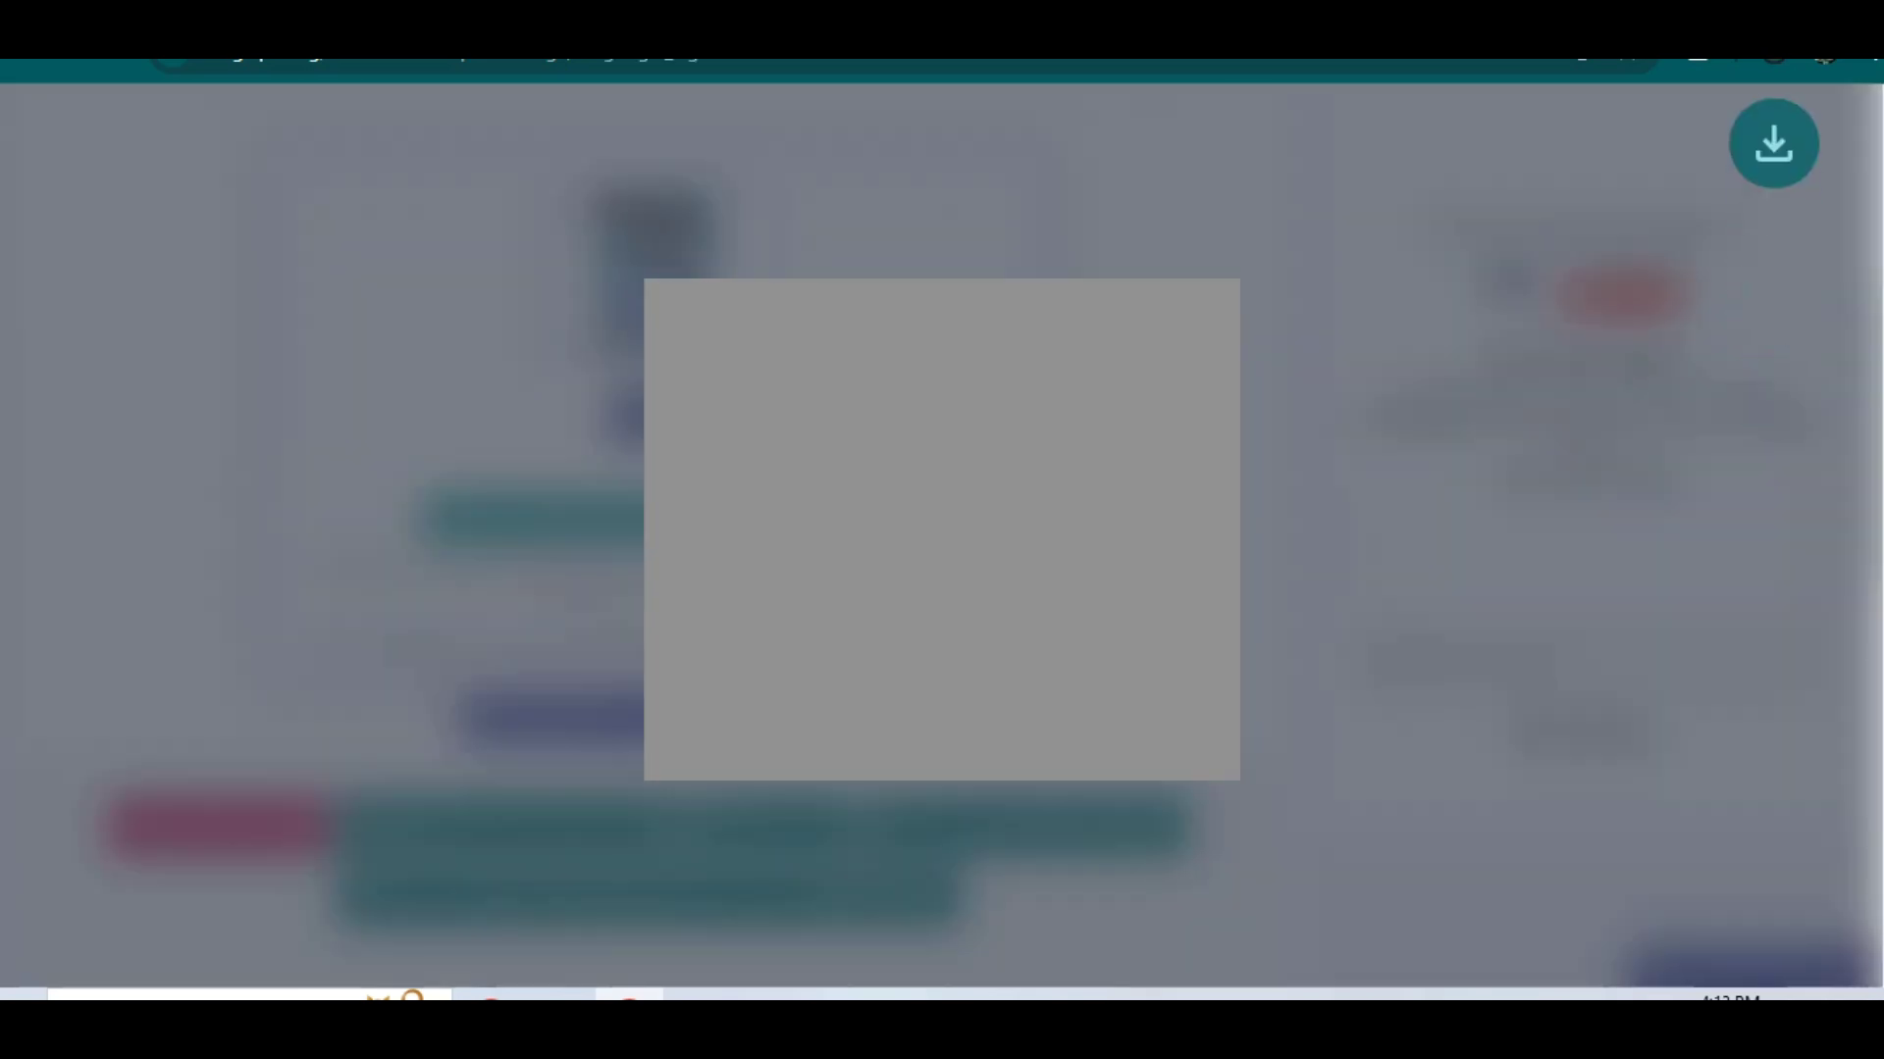
pyautogui.click(1128, 362)
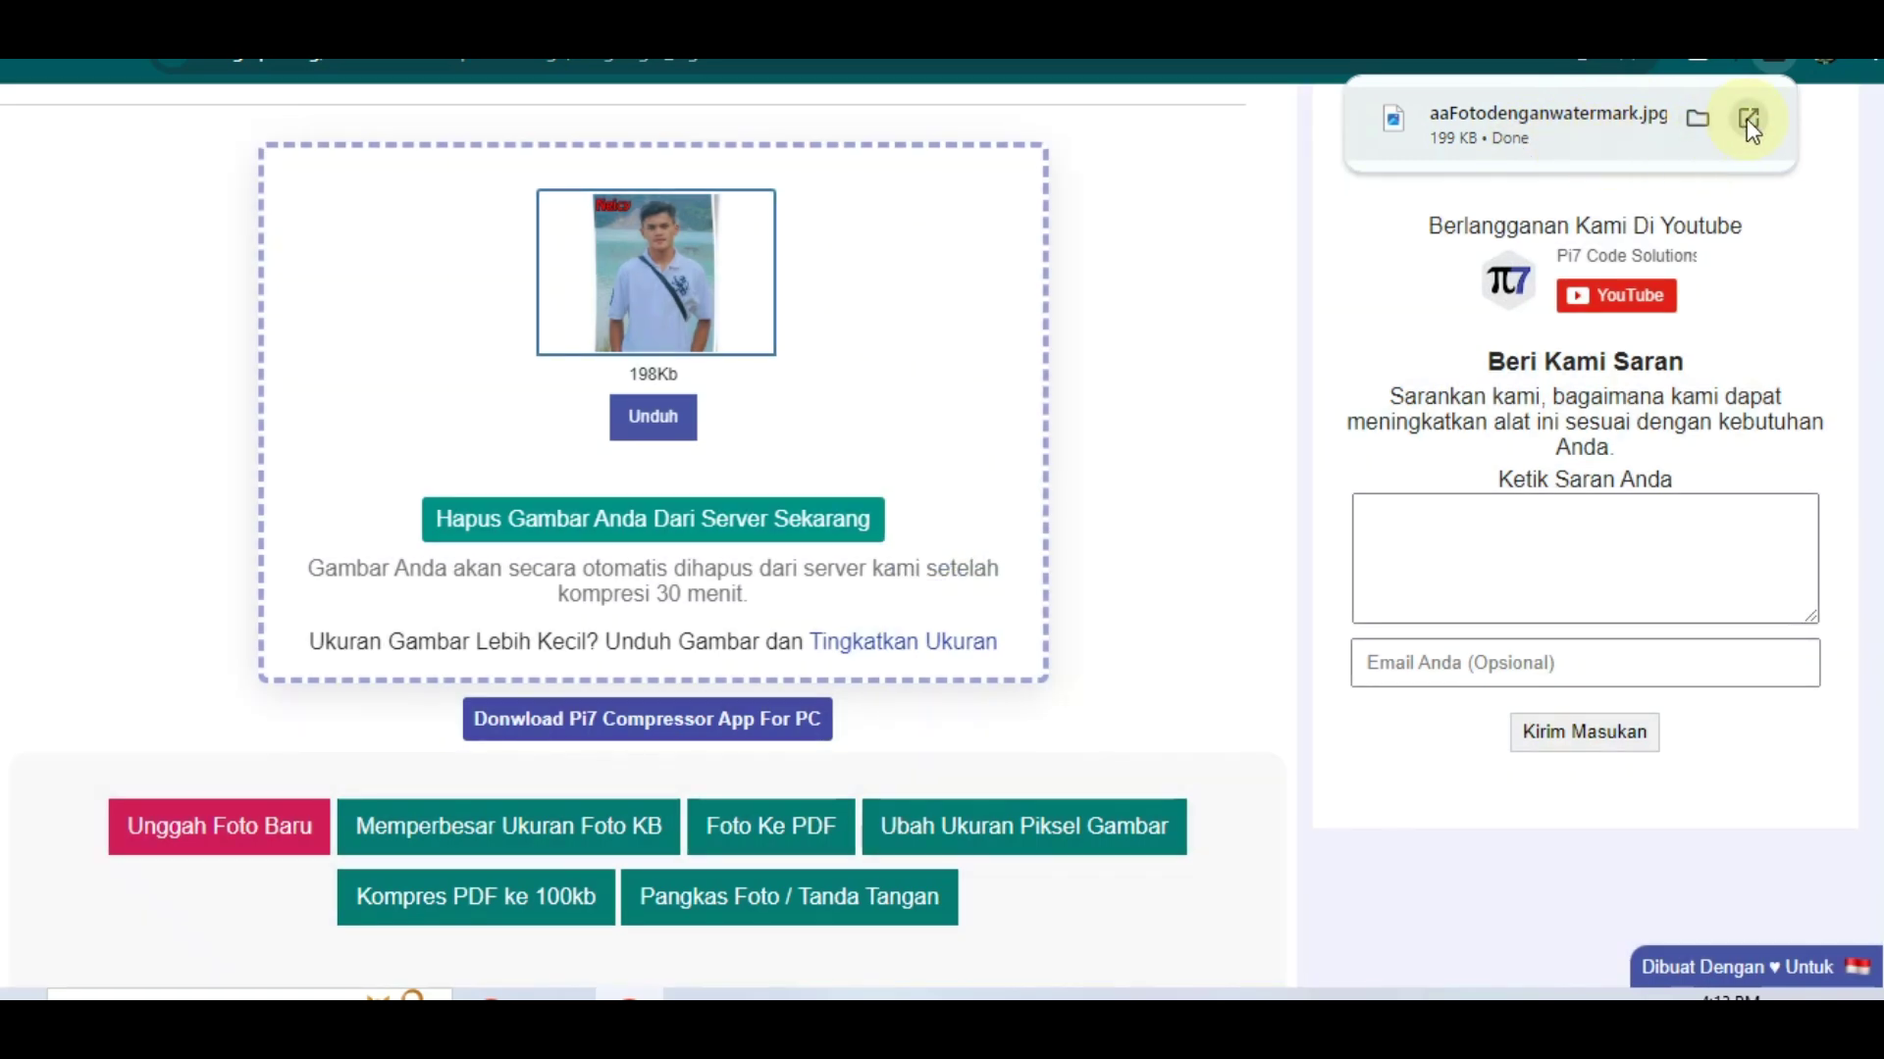
# Step: Open the downloaded watermark photo in Photos and check its 198.7 KB file size
pyautogui.click(1746, 120)
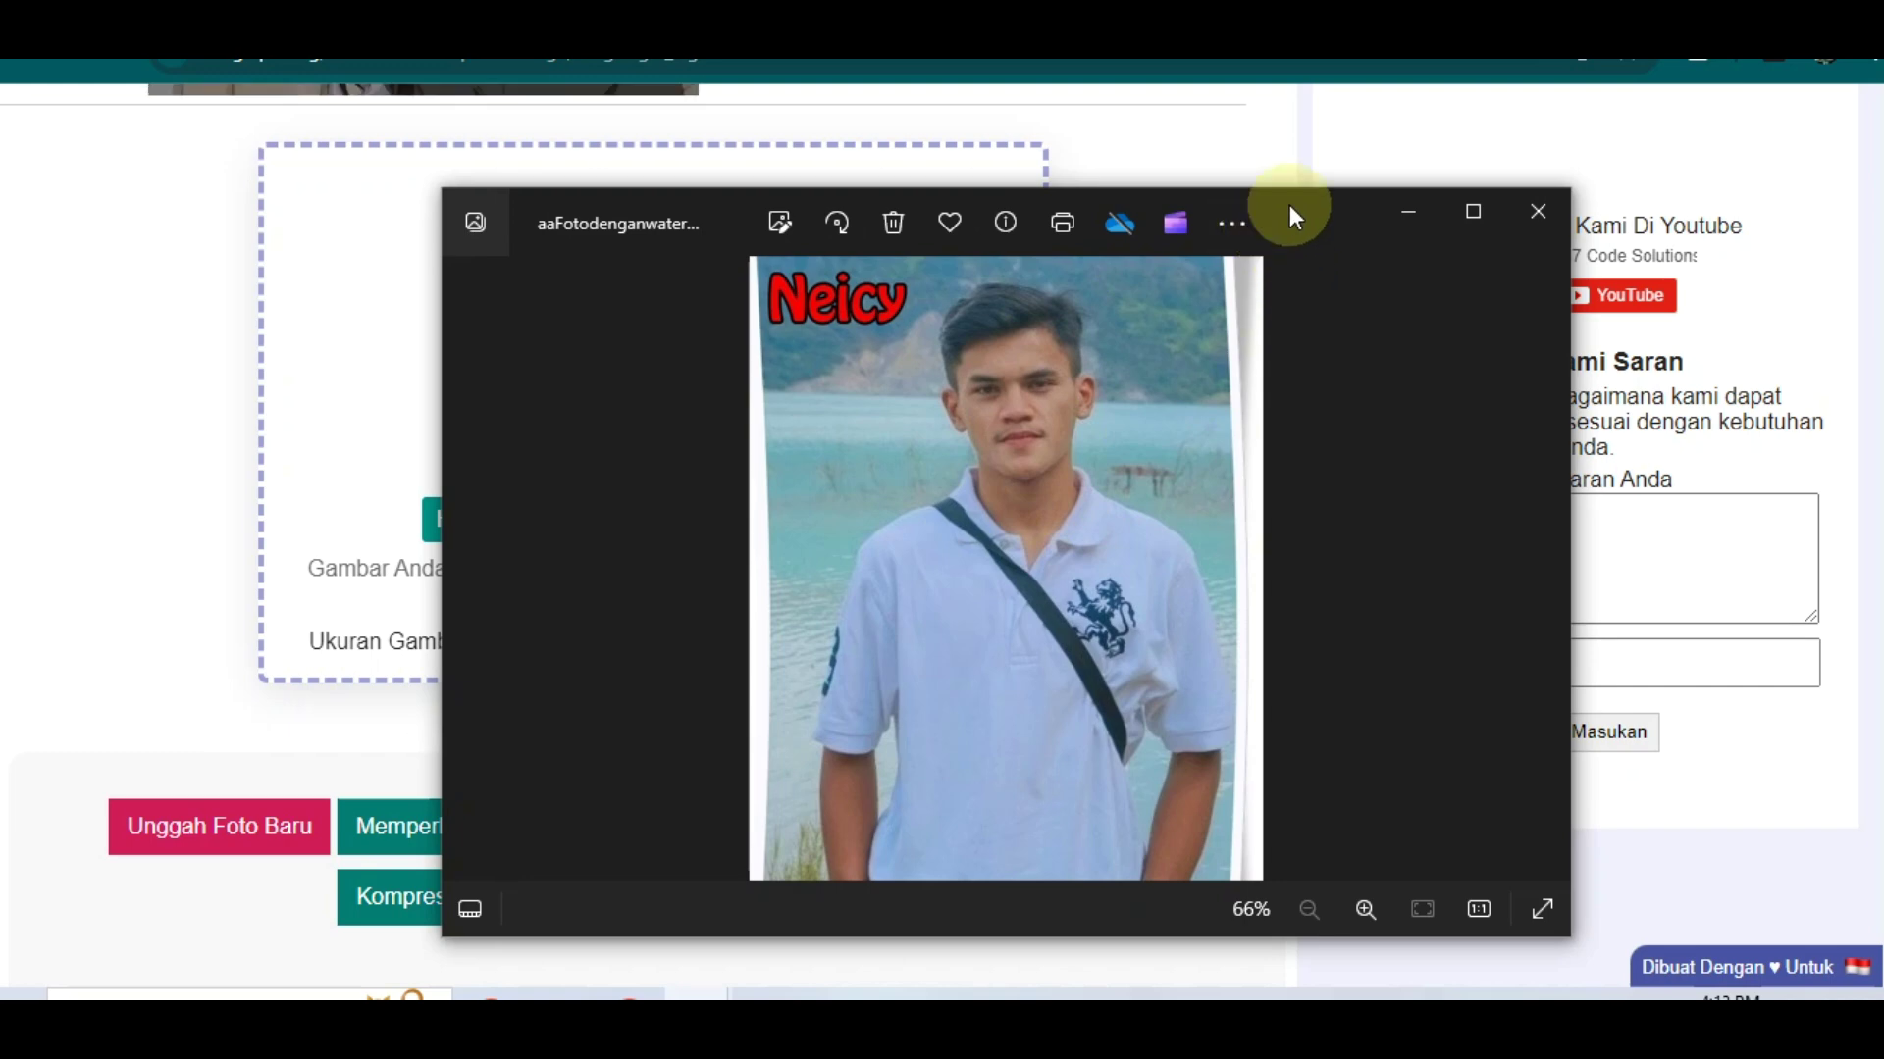
pyautogui.moveTo(1289, 205); pyautogui.dragTo(939, 93)
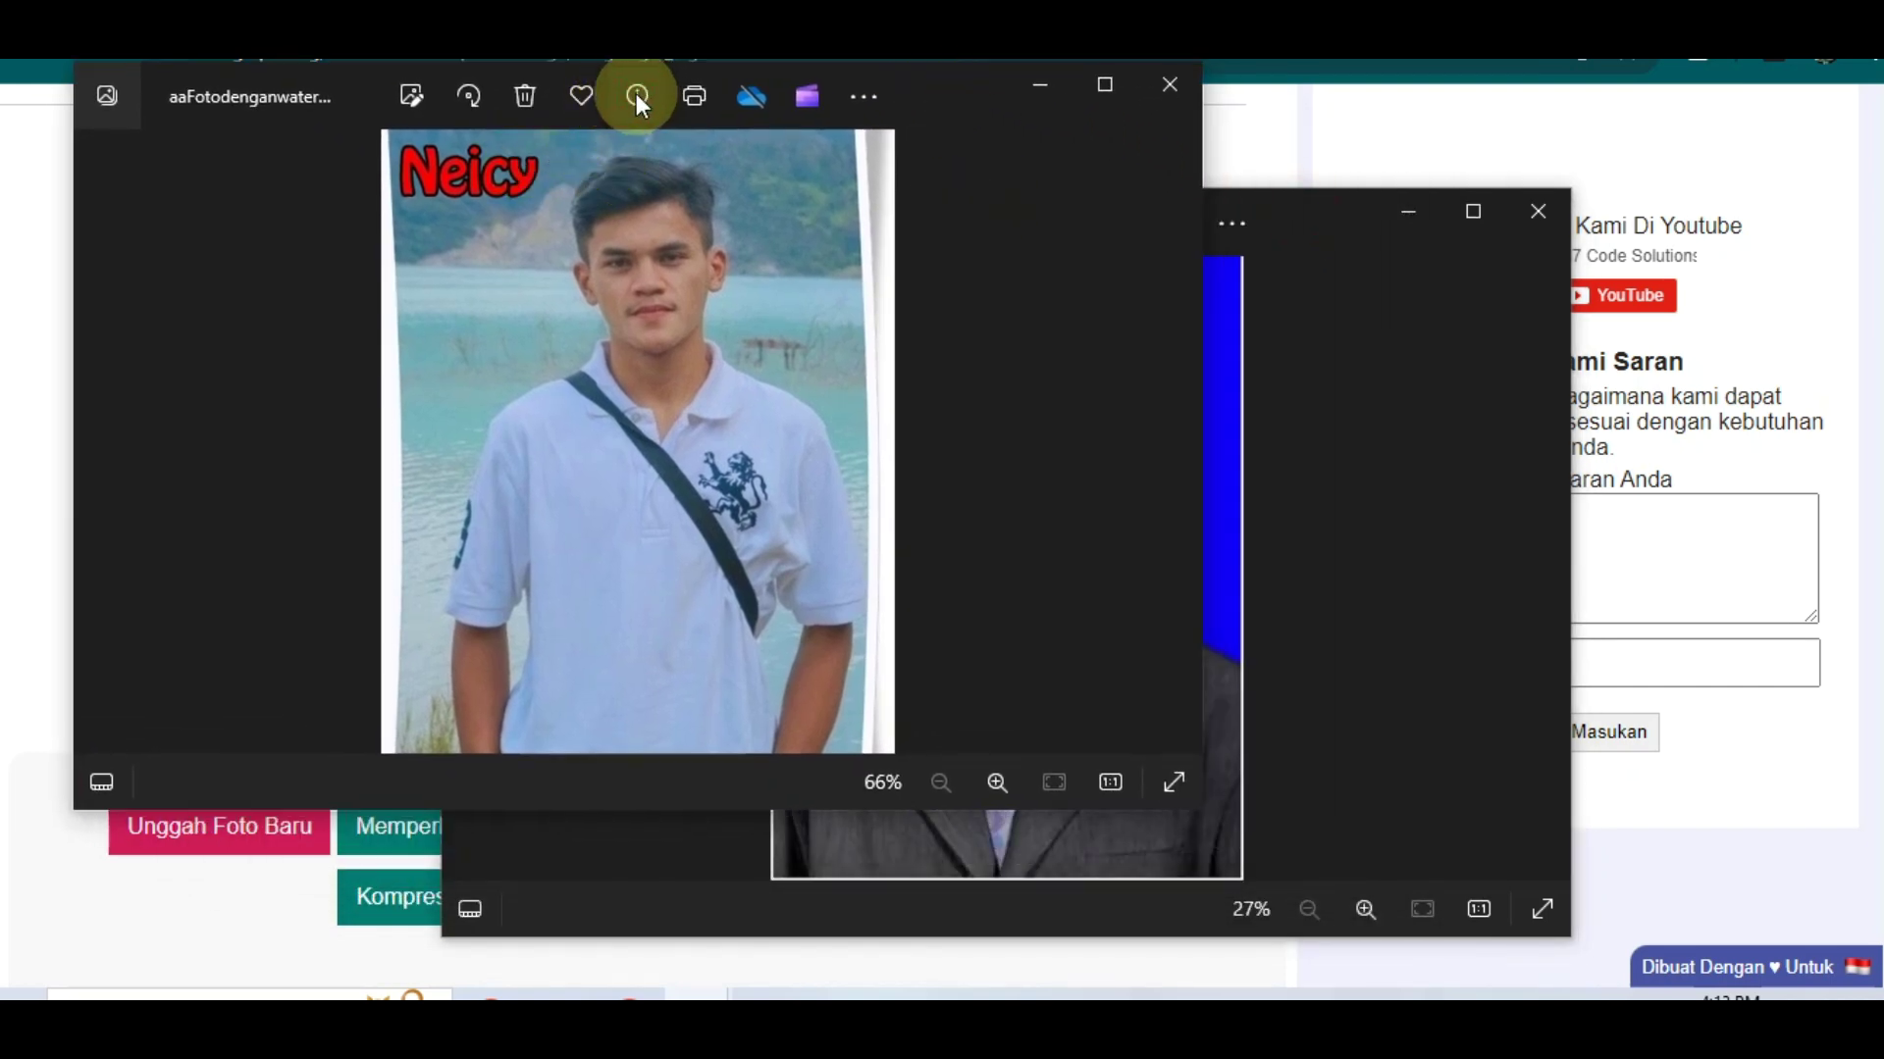
pyautogui.click(638, 96)
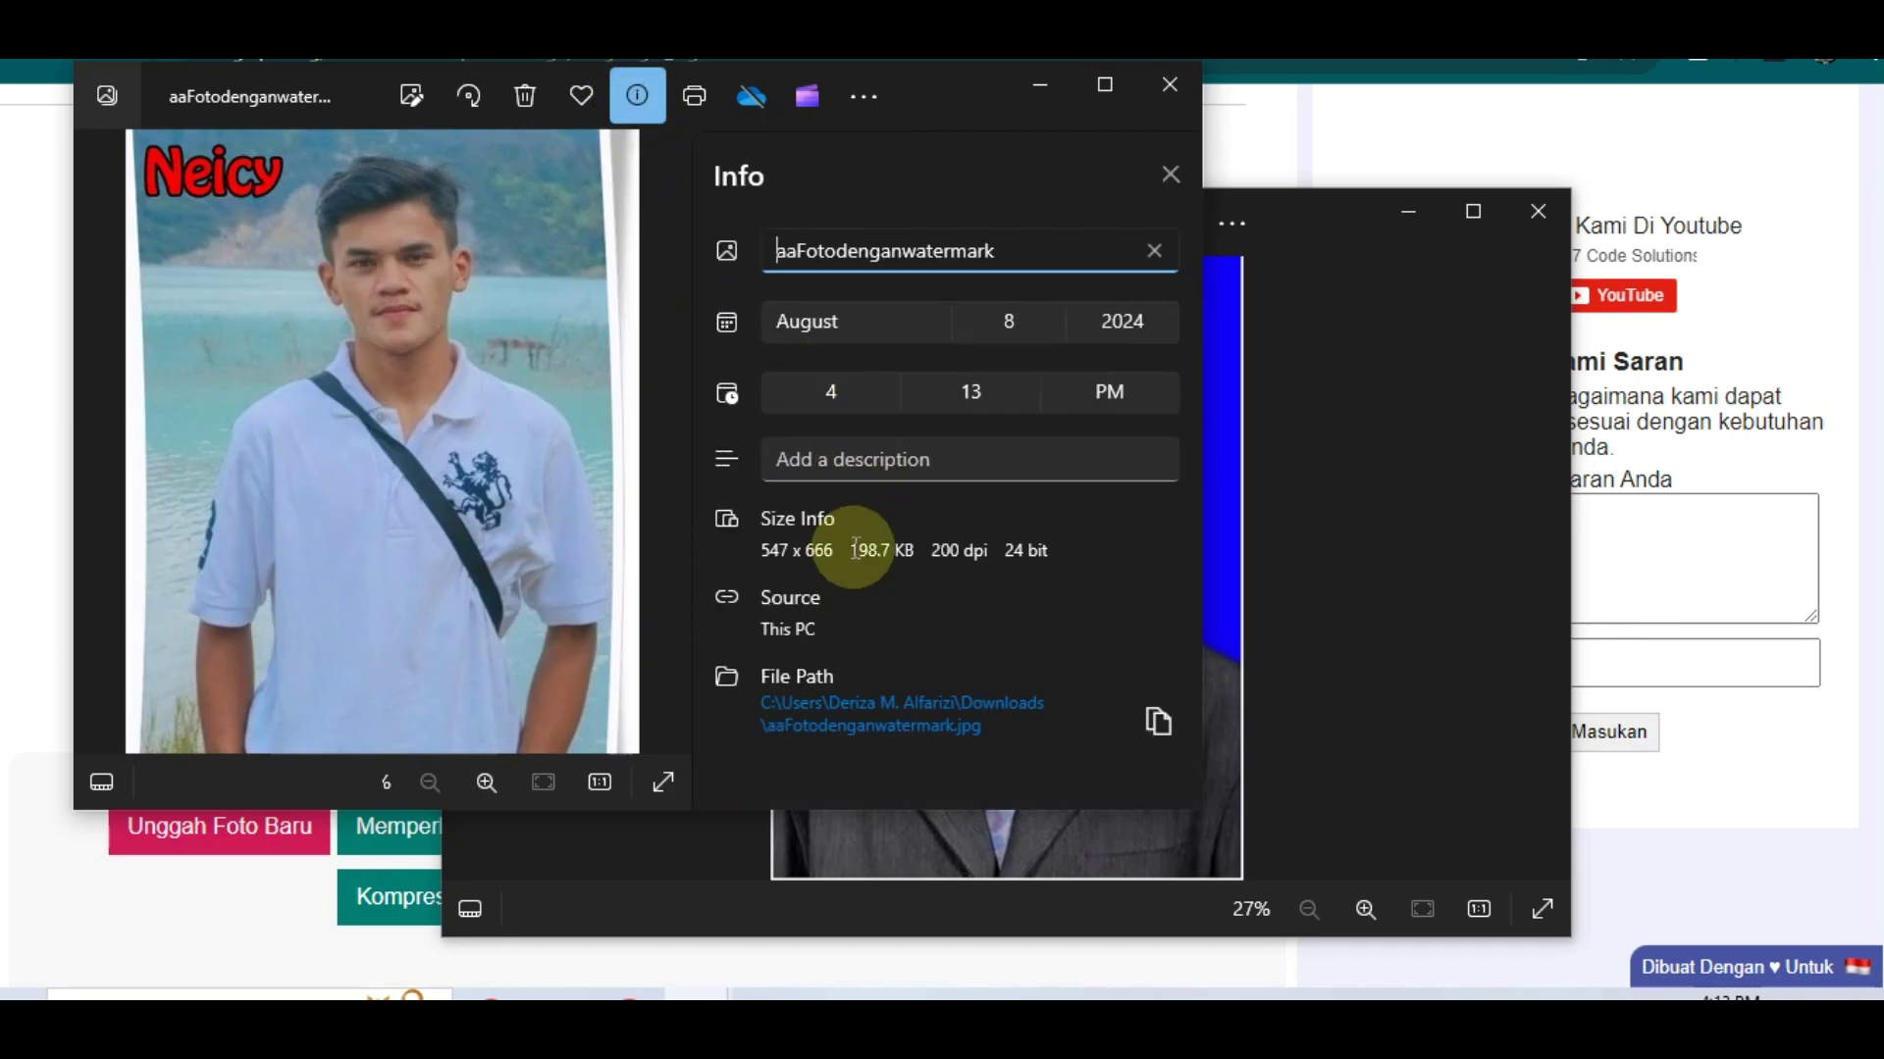
pyautogui.moveTo(851, 549); pyautogui.dragTo(917, 552)
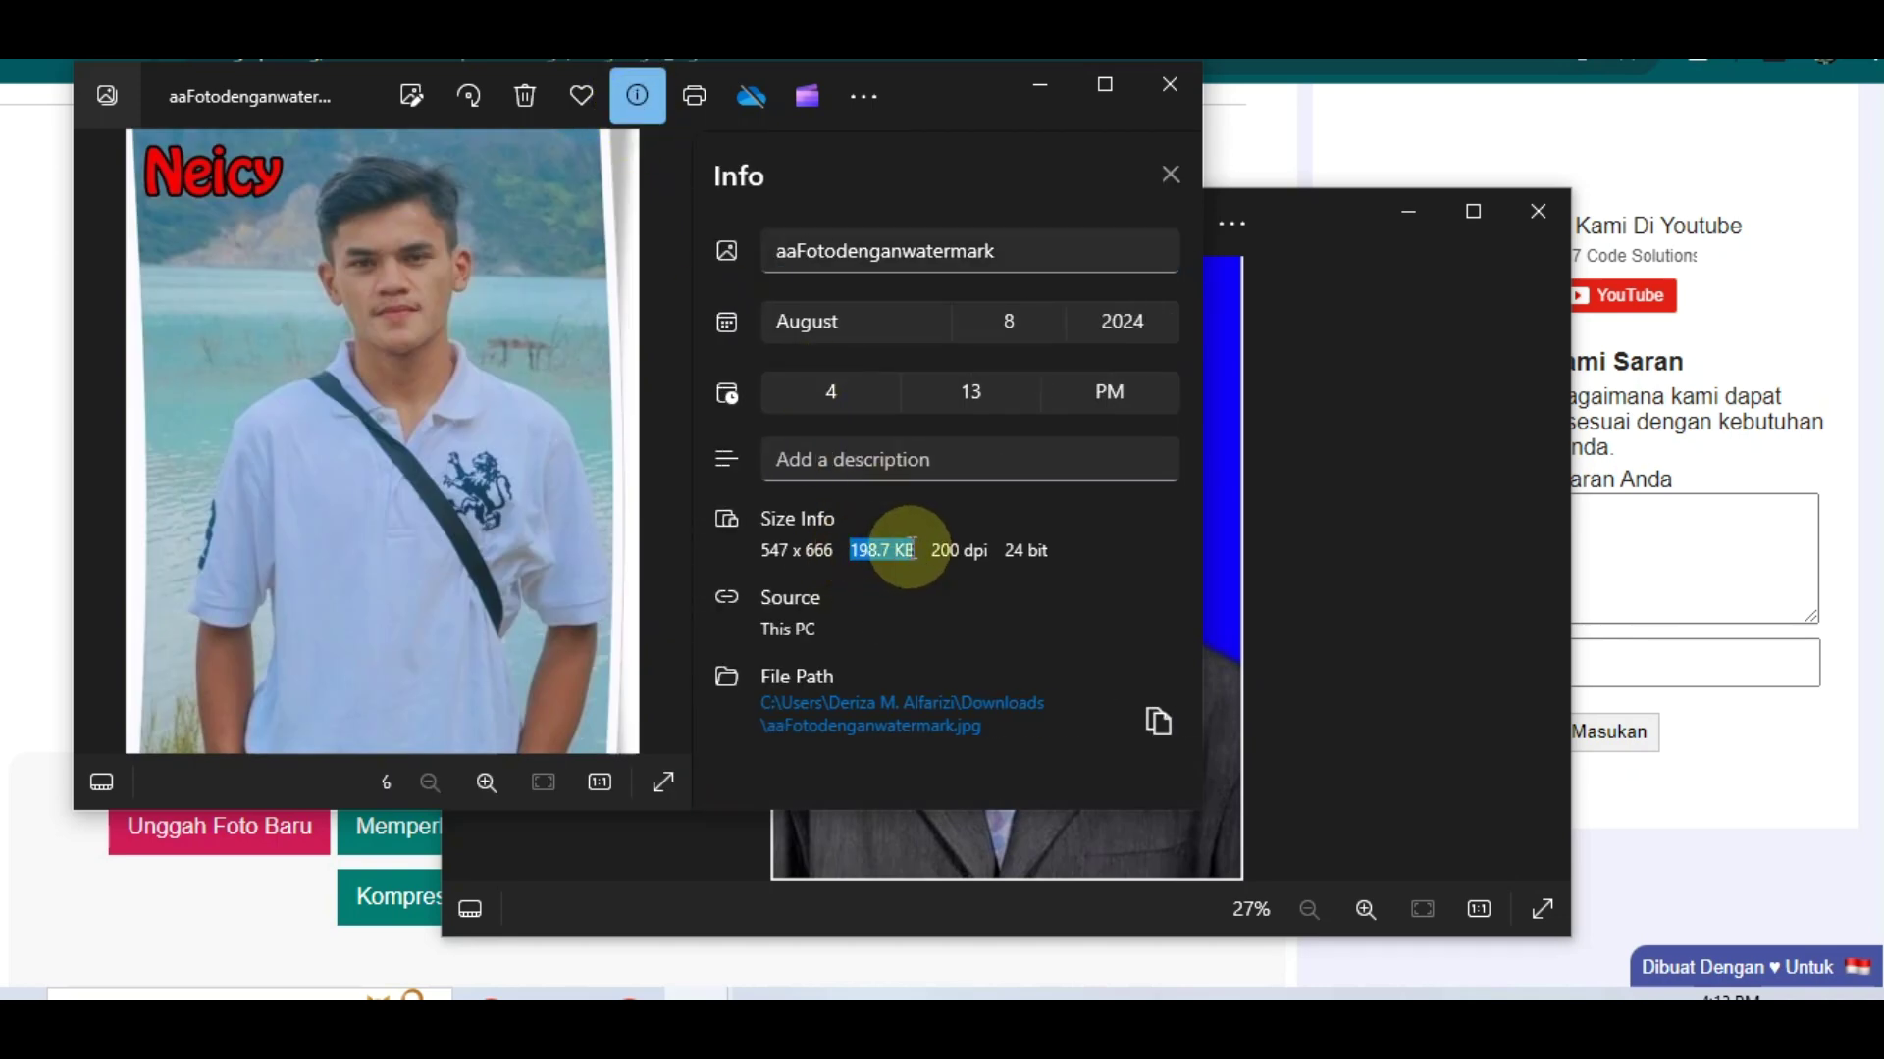
# Step: Confirm afoto1 (1) is also 198.7 KB, then return to the compression page
pyautogui.click(1395, 451)
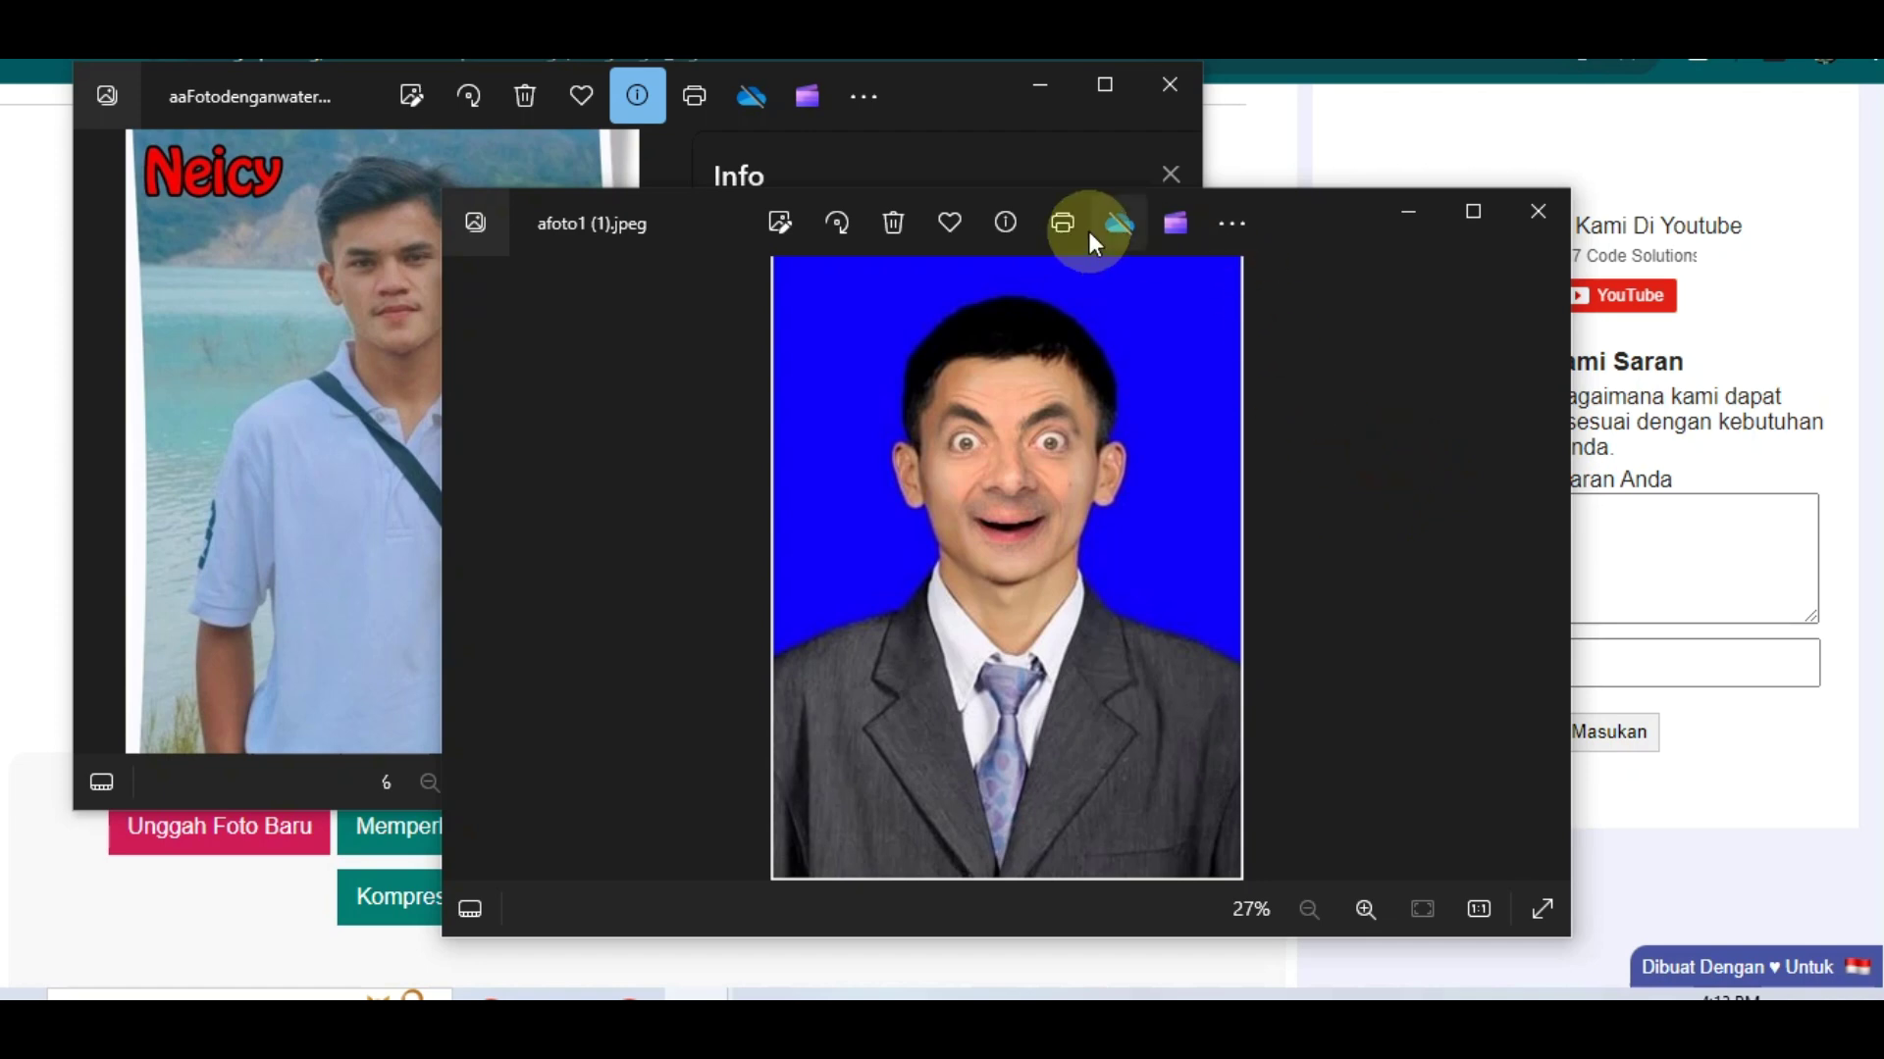
pyautogui.click(1010, 222)
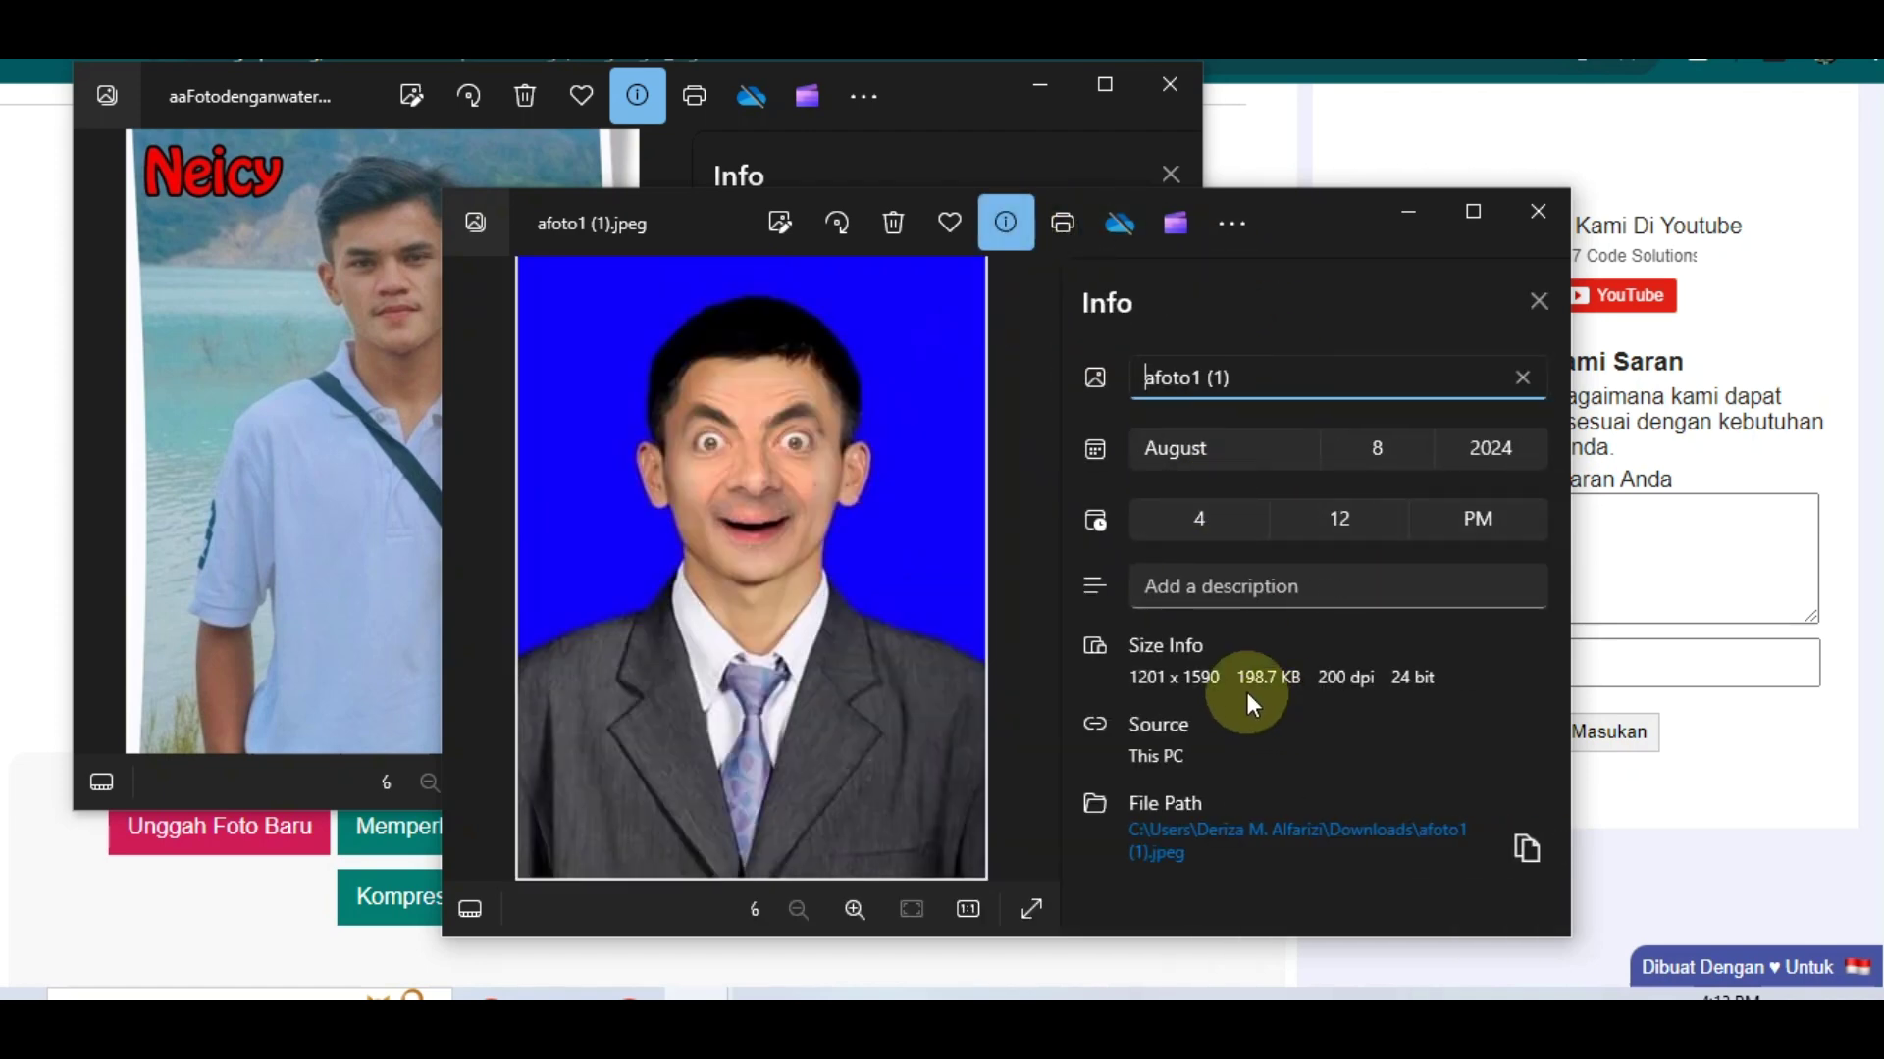
pyautogui.moveTo(1238, 682); pyautogui.dragTo(1303, 681)
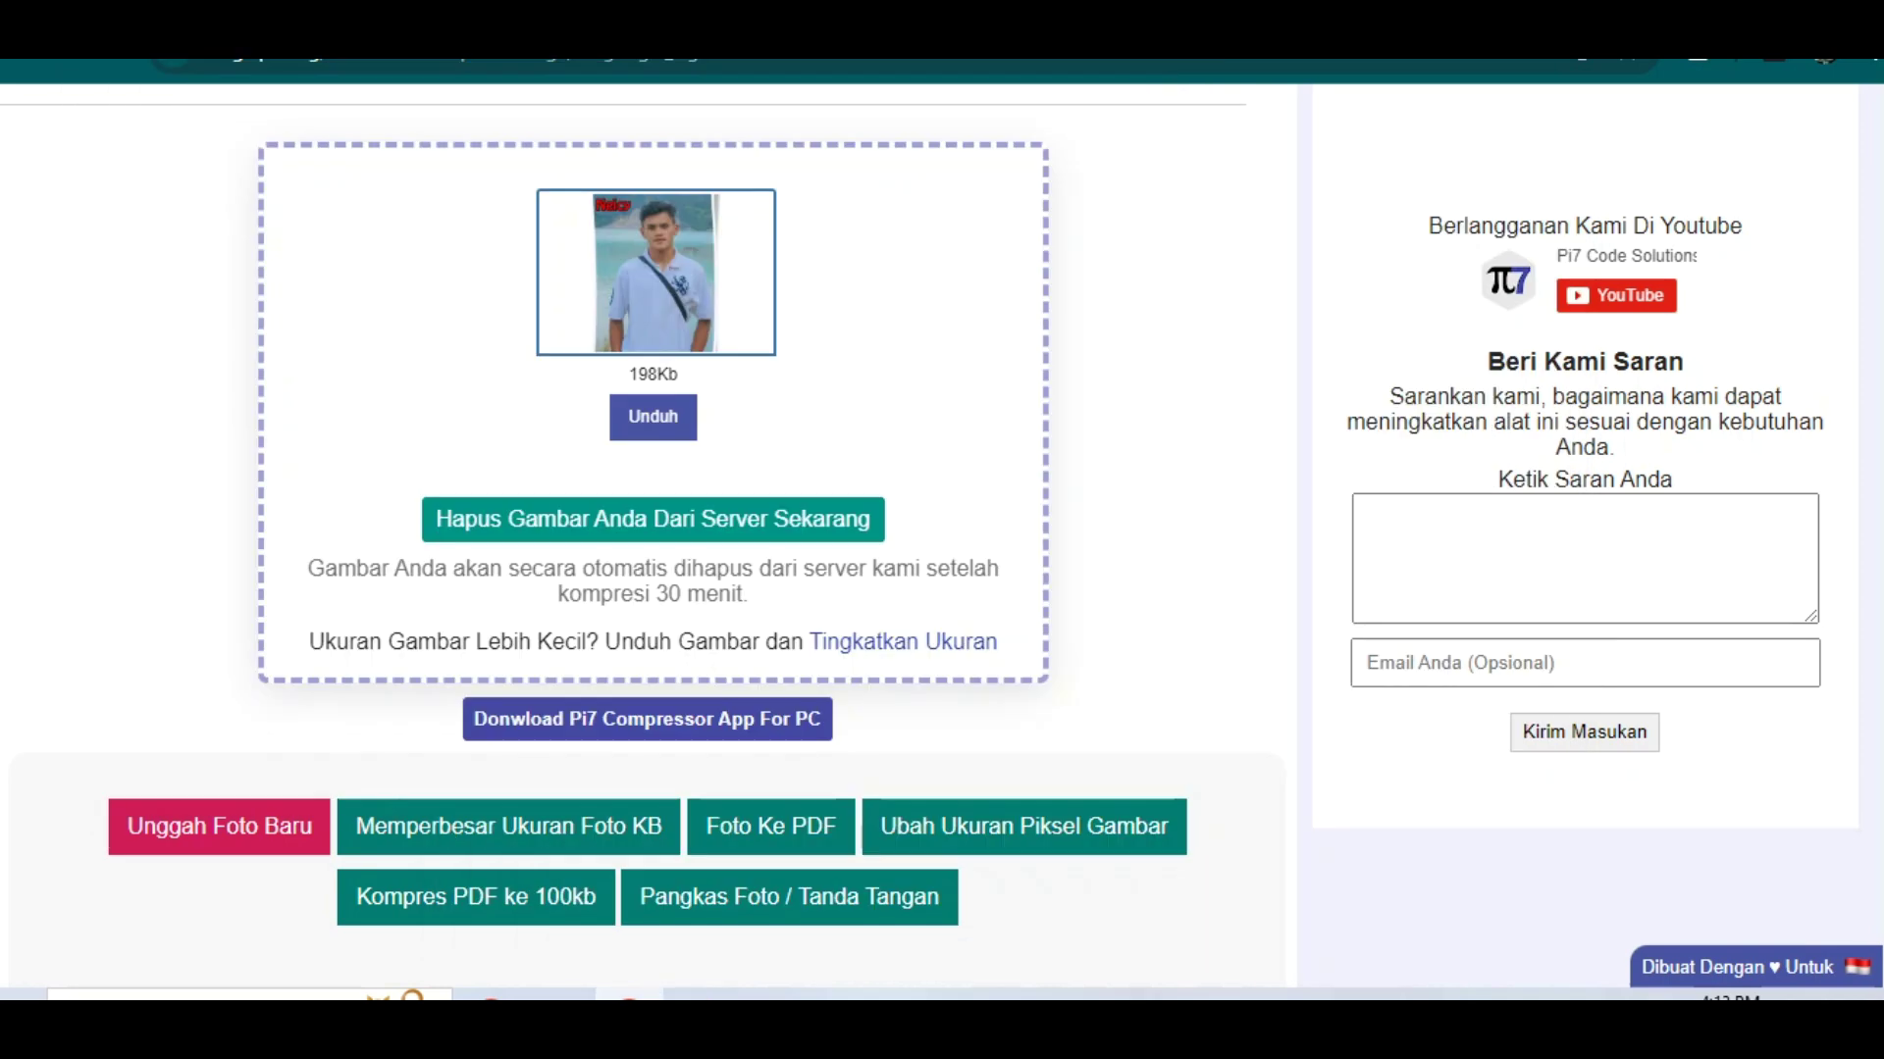
pyautogui.click(404, 374)
# Step: Reset the Pi7 upload form and change the target size to 202 Kb
pyautogui.click(436, 420)
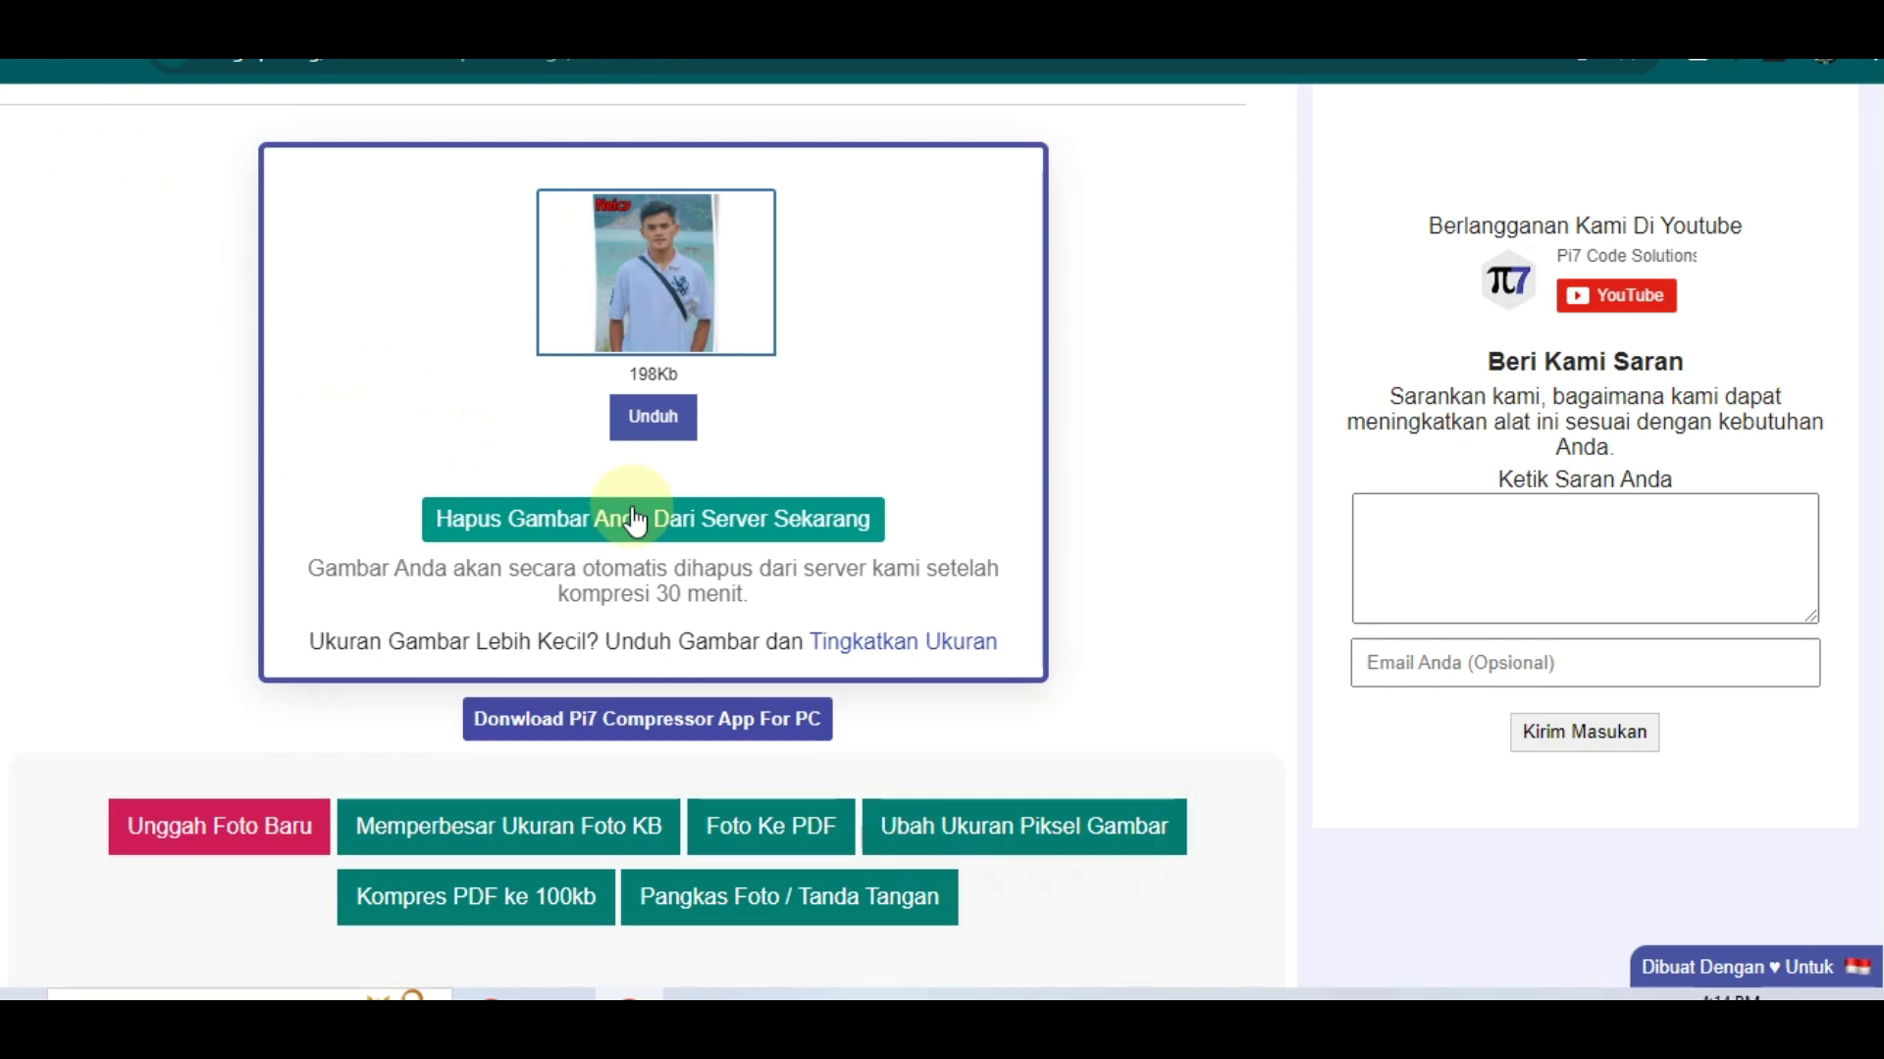
pyautogui.click(16, 75)
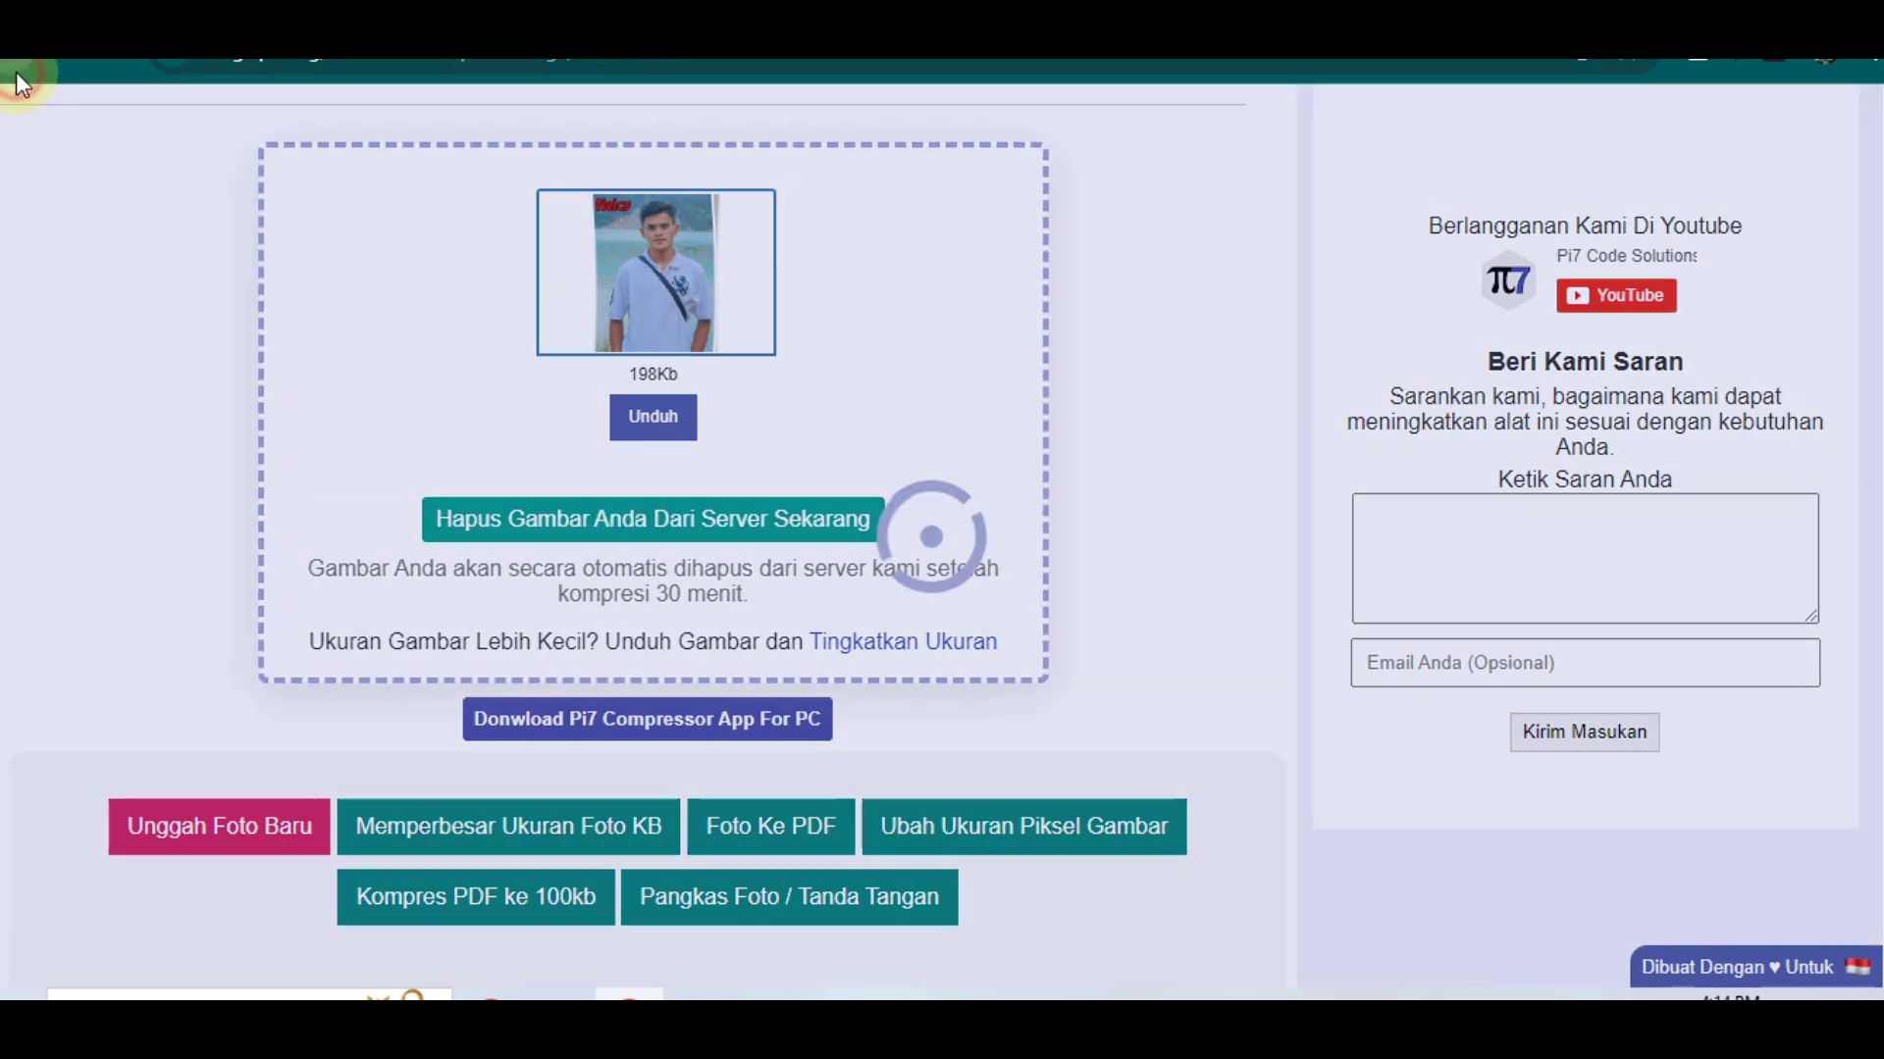
pyautogui.click(537, 583)
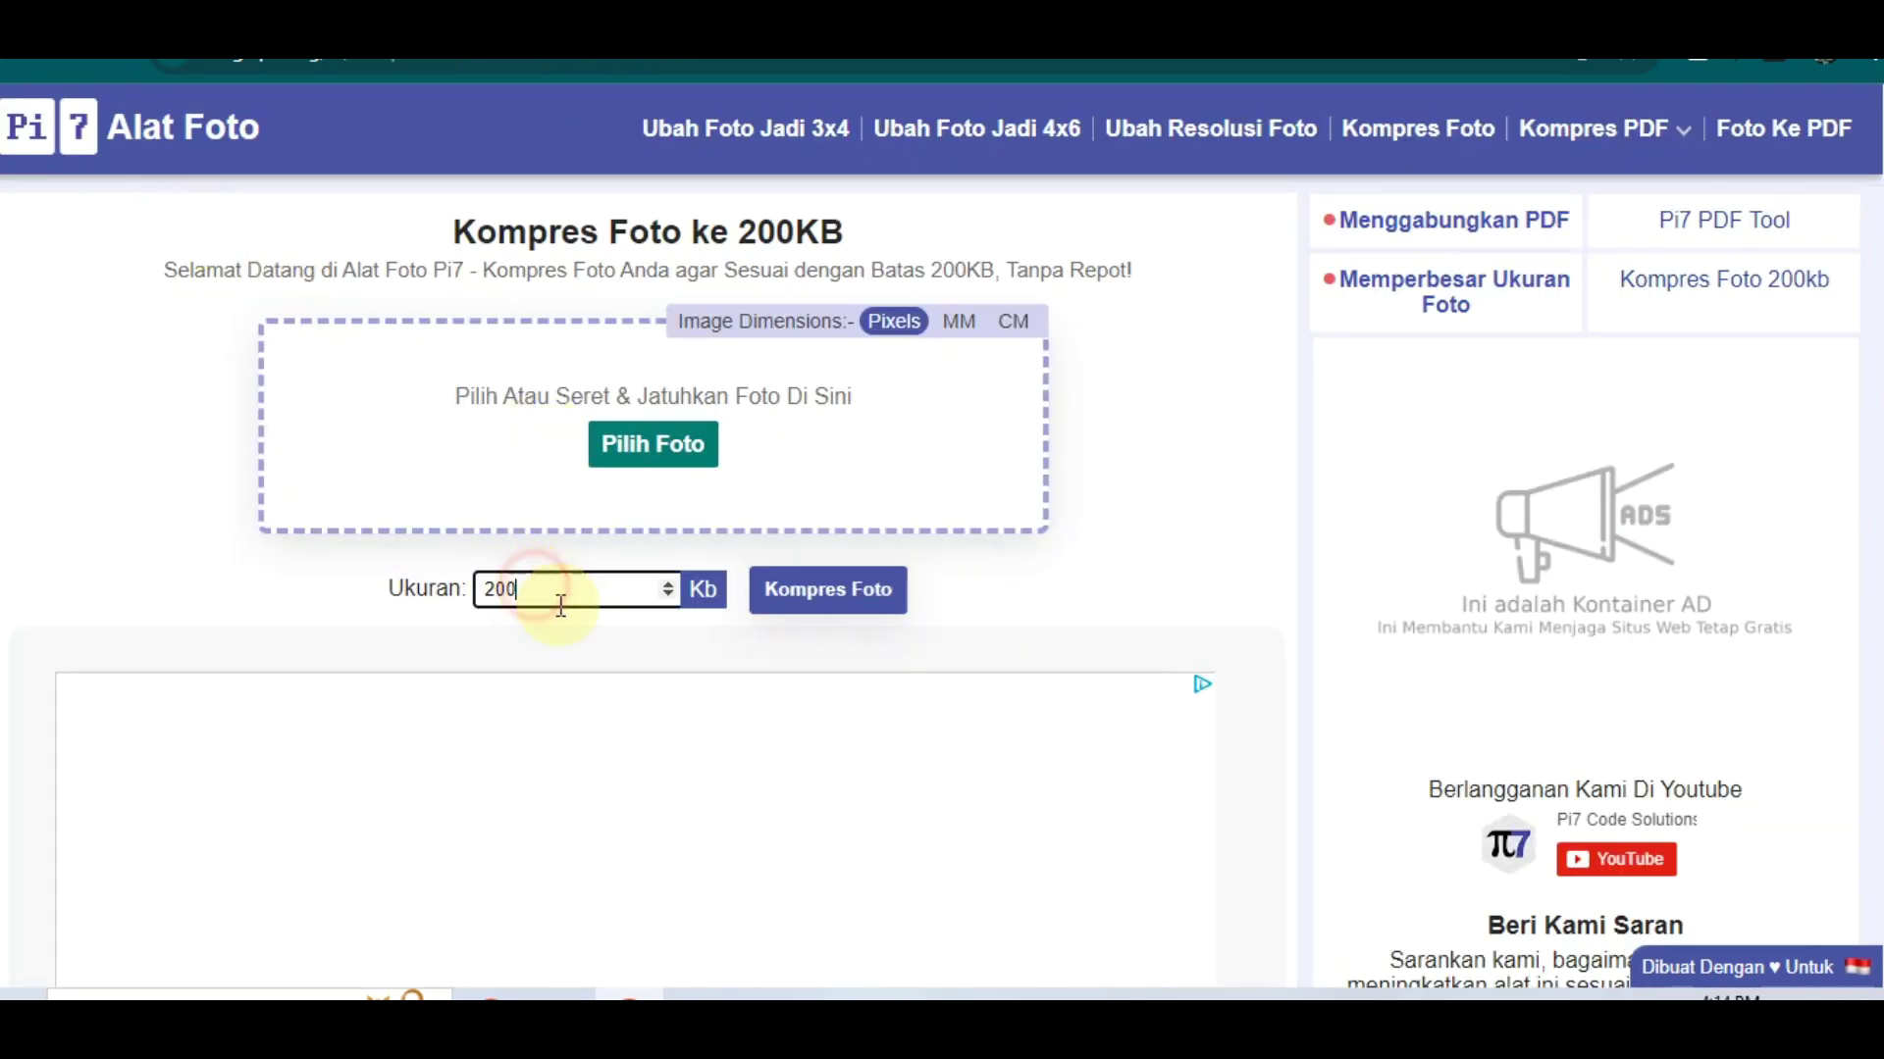
pyautogui.click(549, 584)
pyautogui.press('BackSpace')
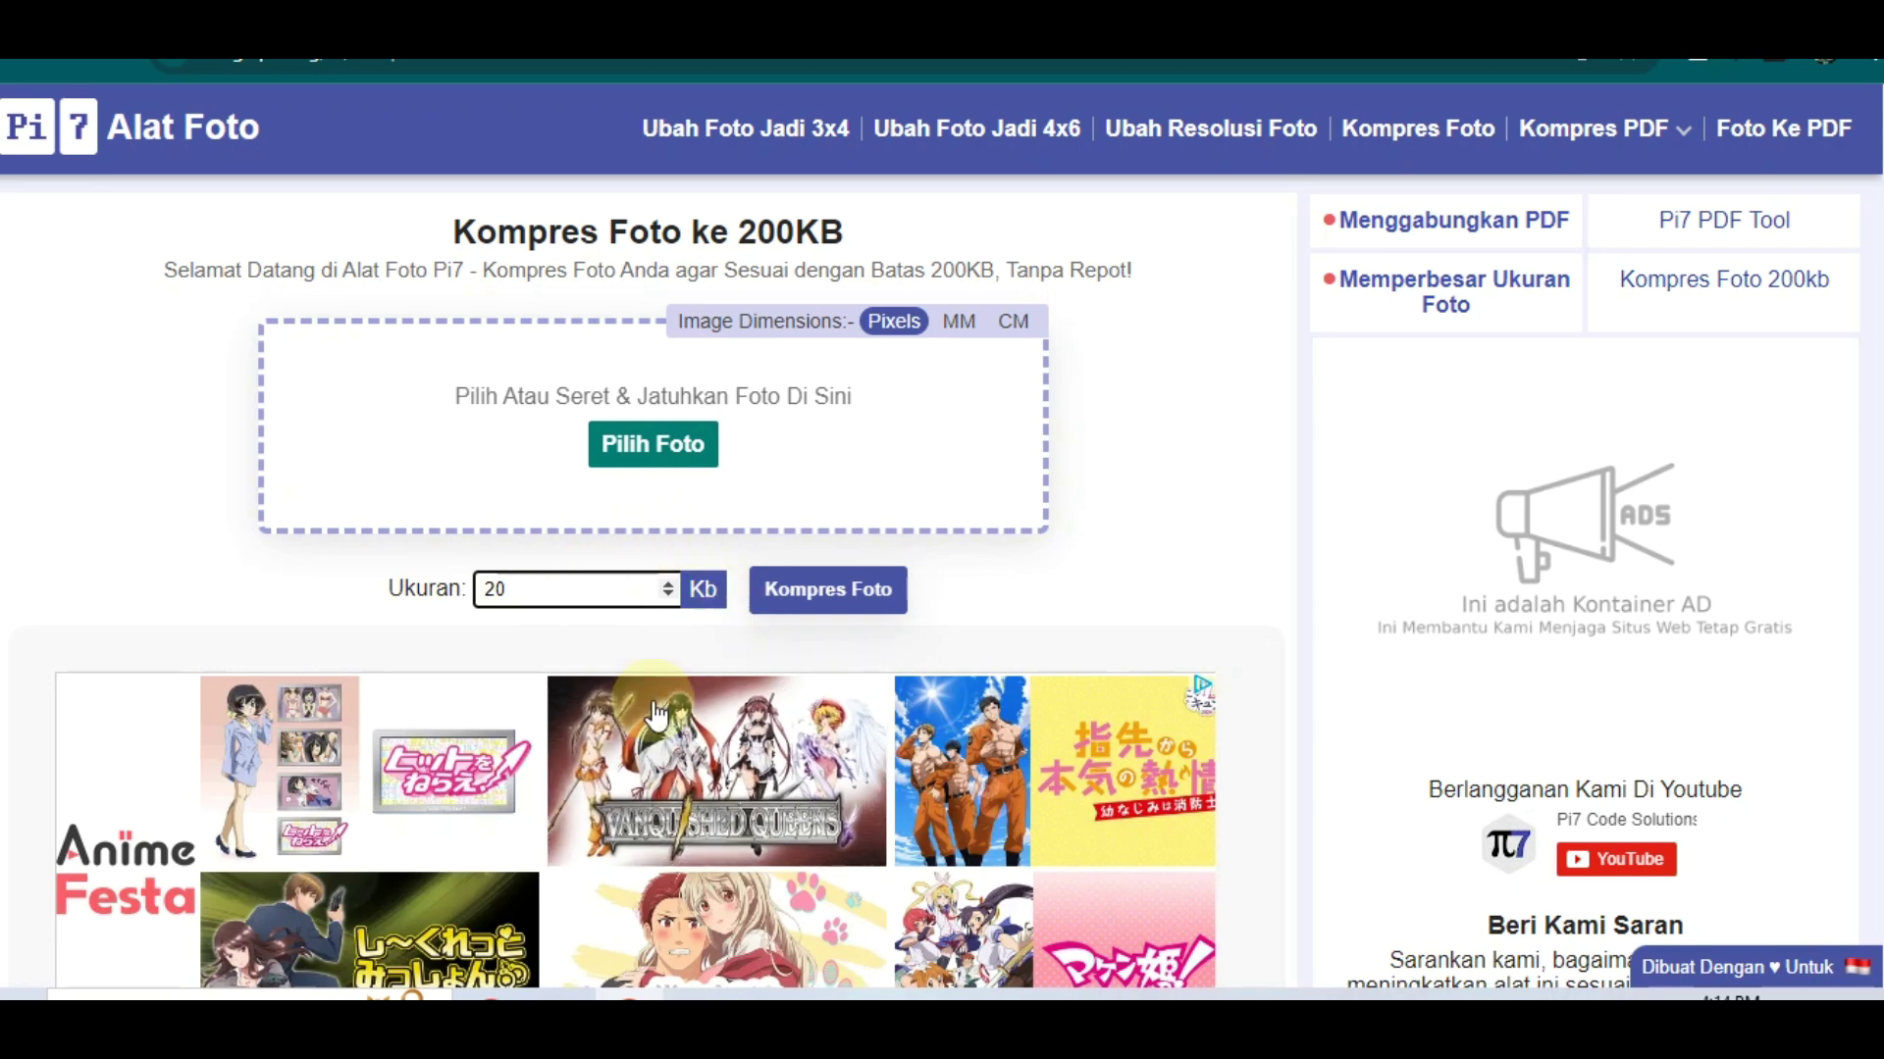
pyautogui.write('2')
pyautogui.click(650, 449)
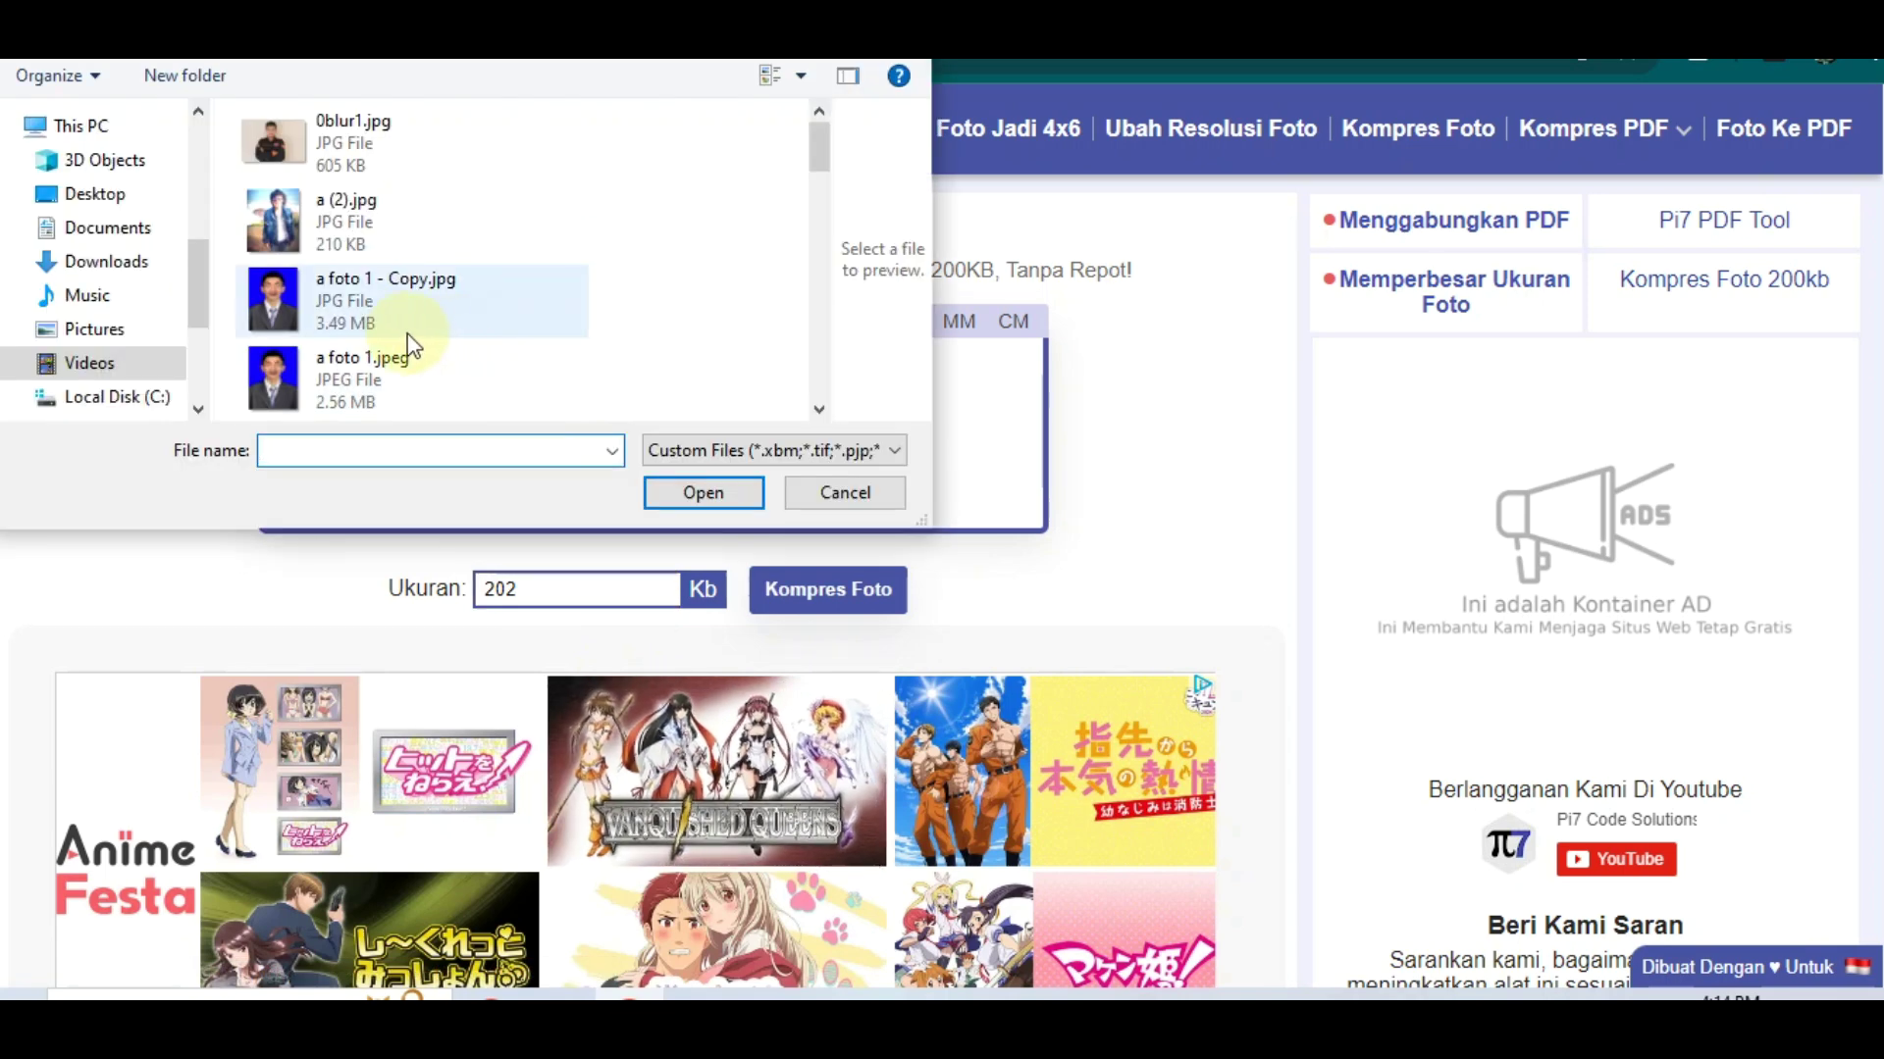
# Step: Select a foto 1.jpeg (2.56 MB) in the file dialog for upload
pyautogui.scroll(-3, 388, 280)
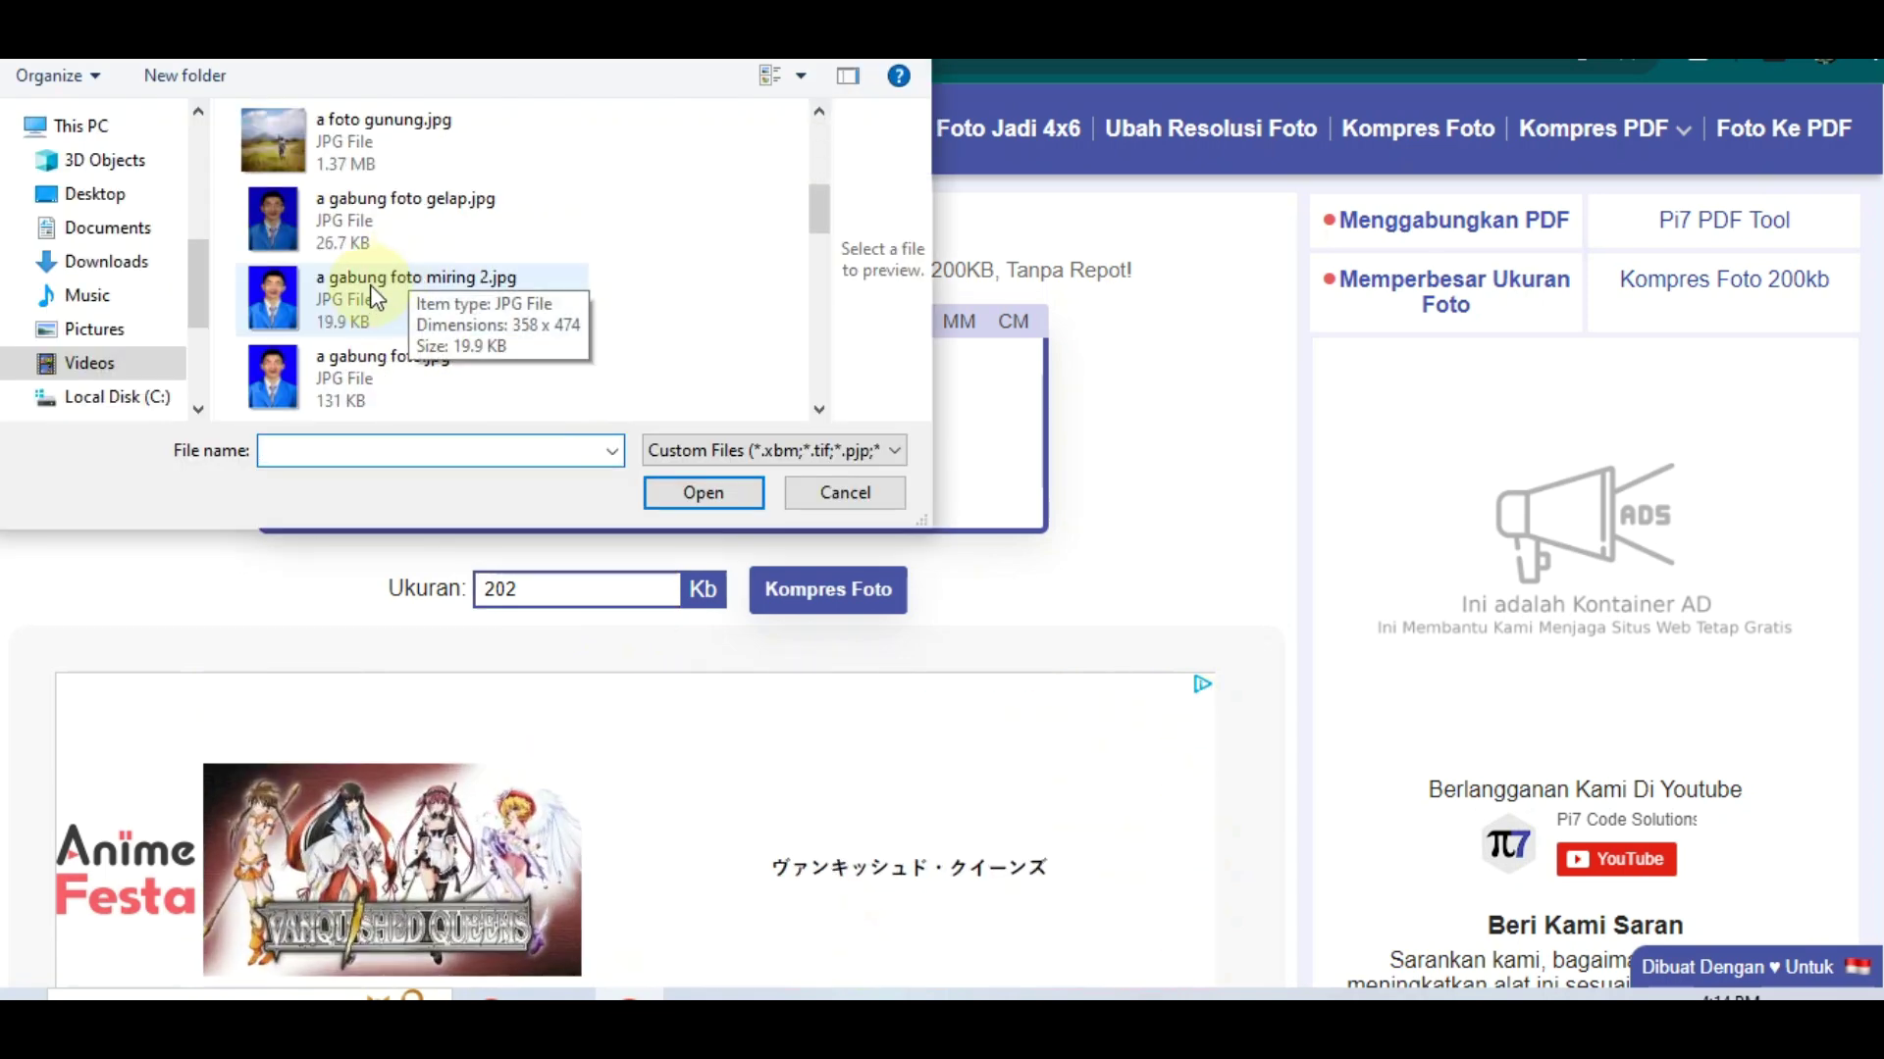
pyautogui.scroll(-5, 370, 294)
pyautogui.scroll(5, 393, 299)
pyautogui.scroll(3, 408, 297)
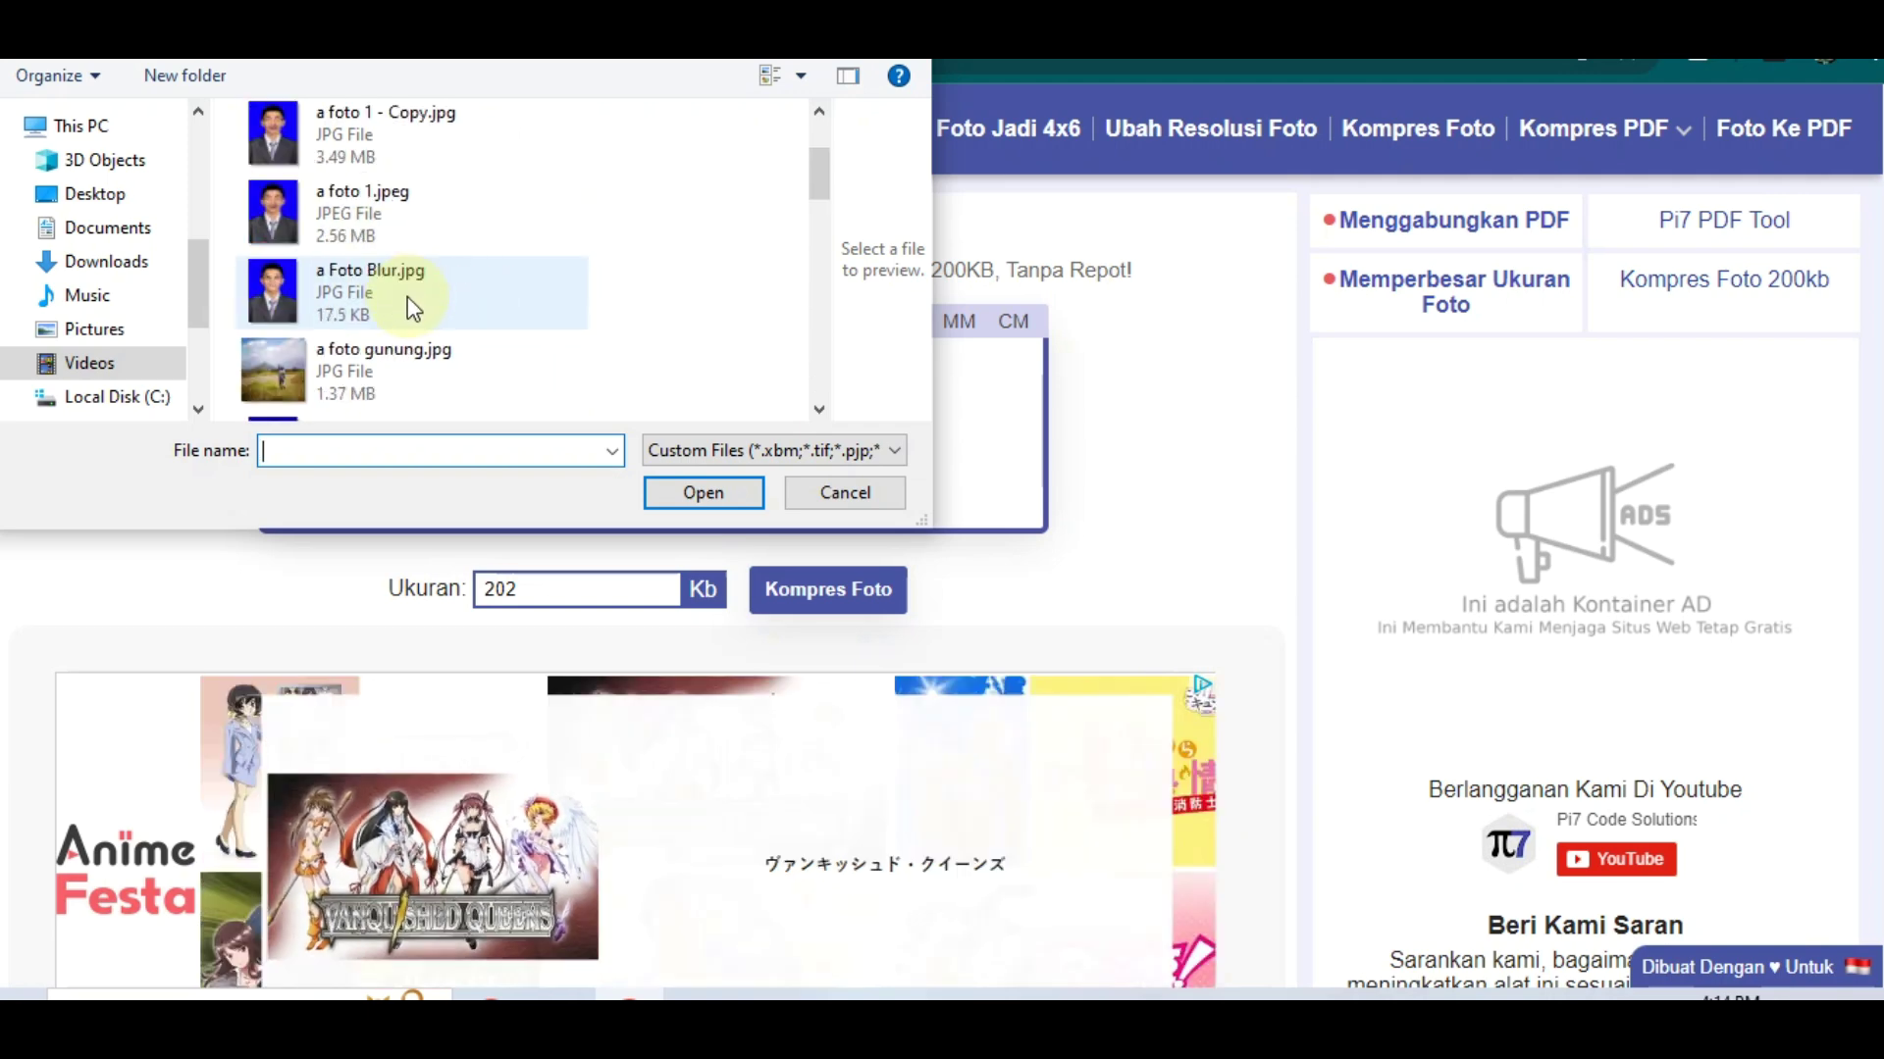
pyautogui.scroll(2, 386, 296)
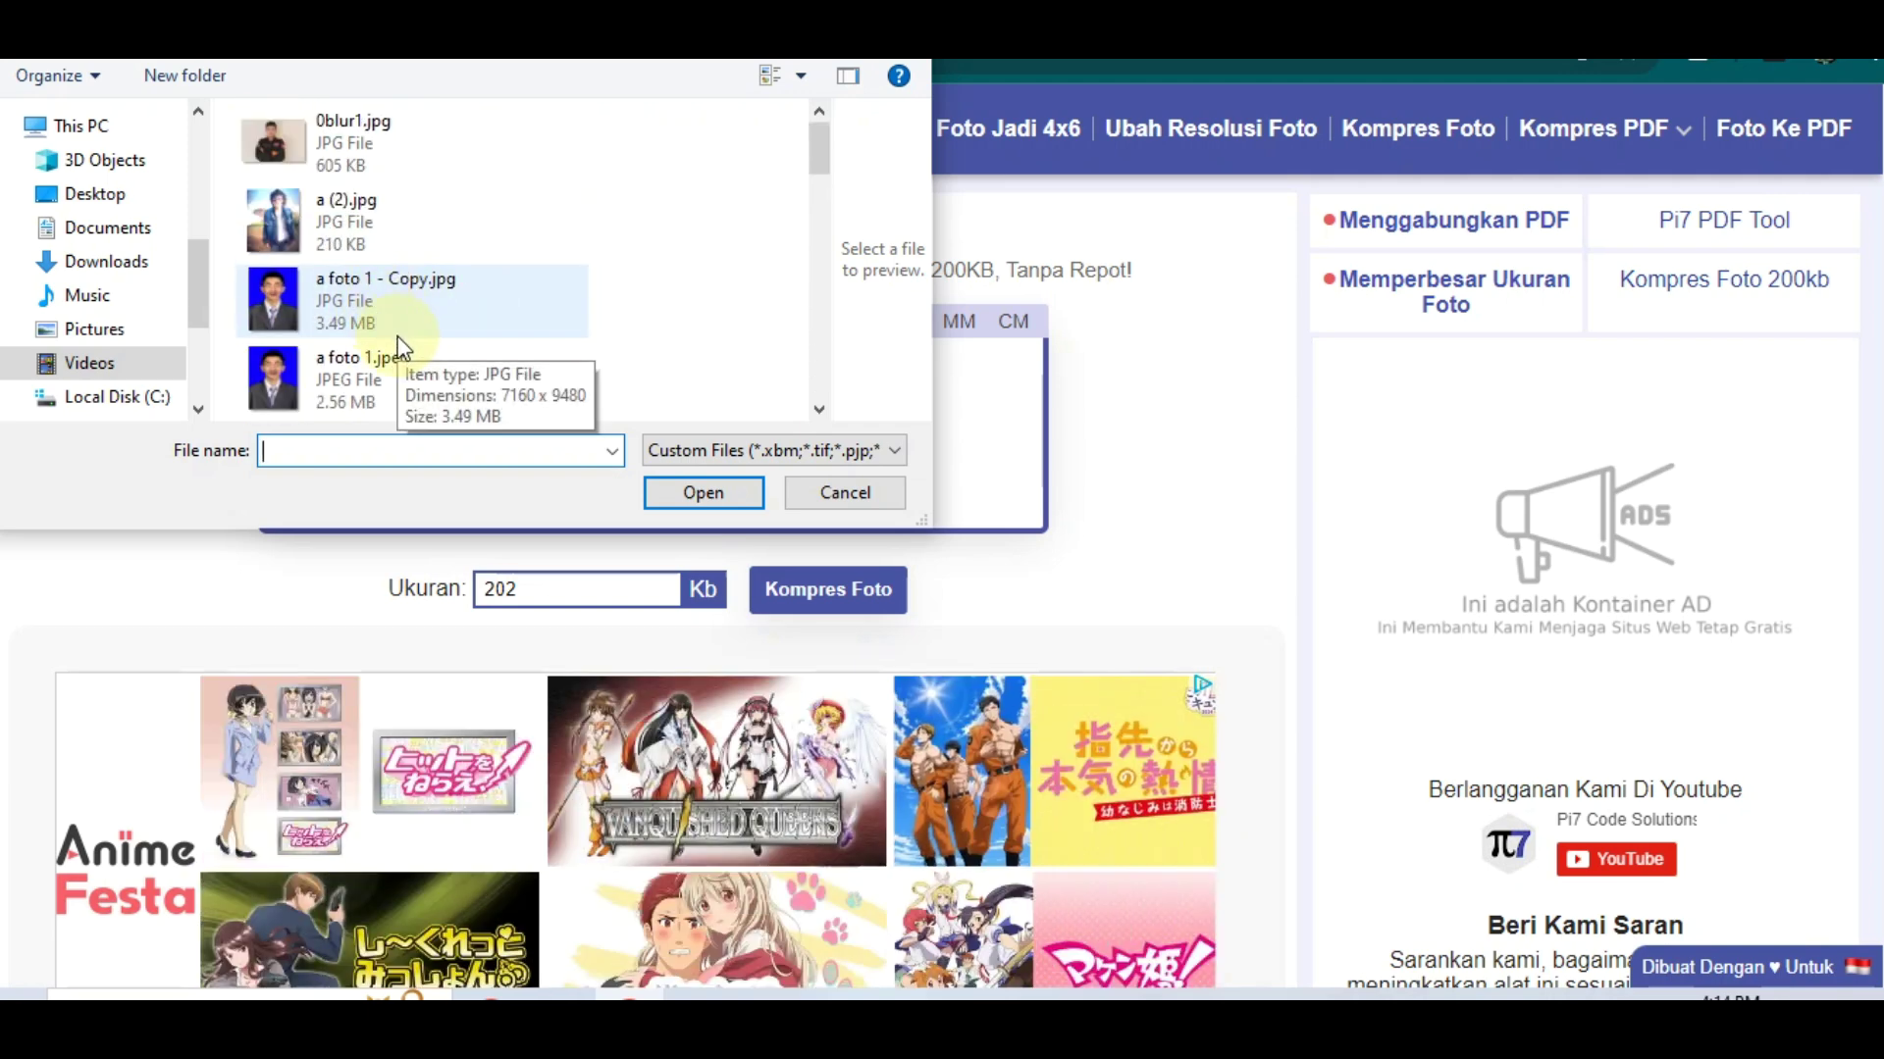
pyautogui.click(394, 378)
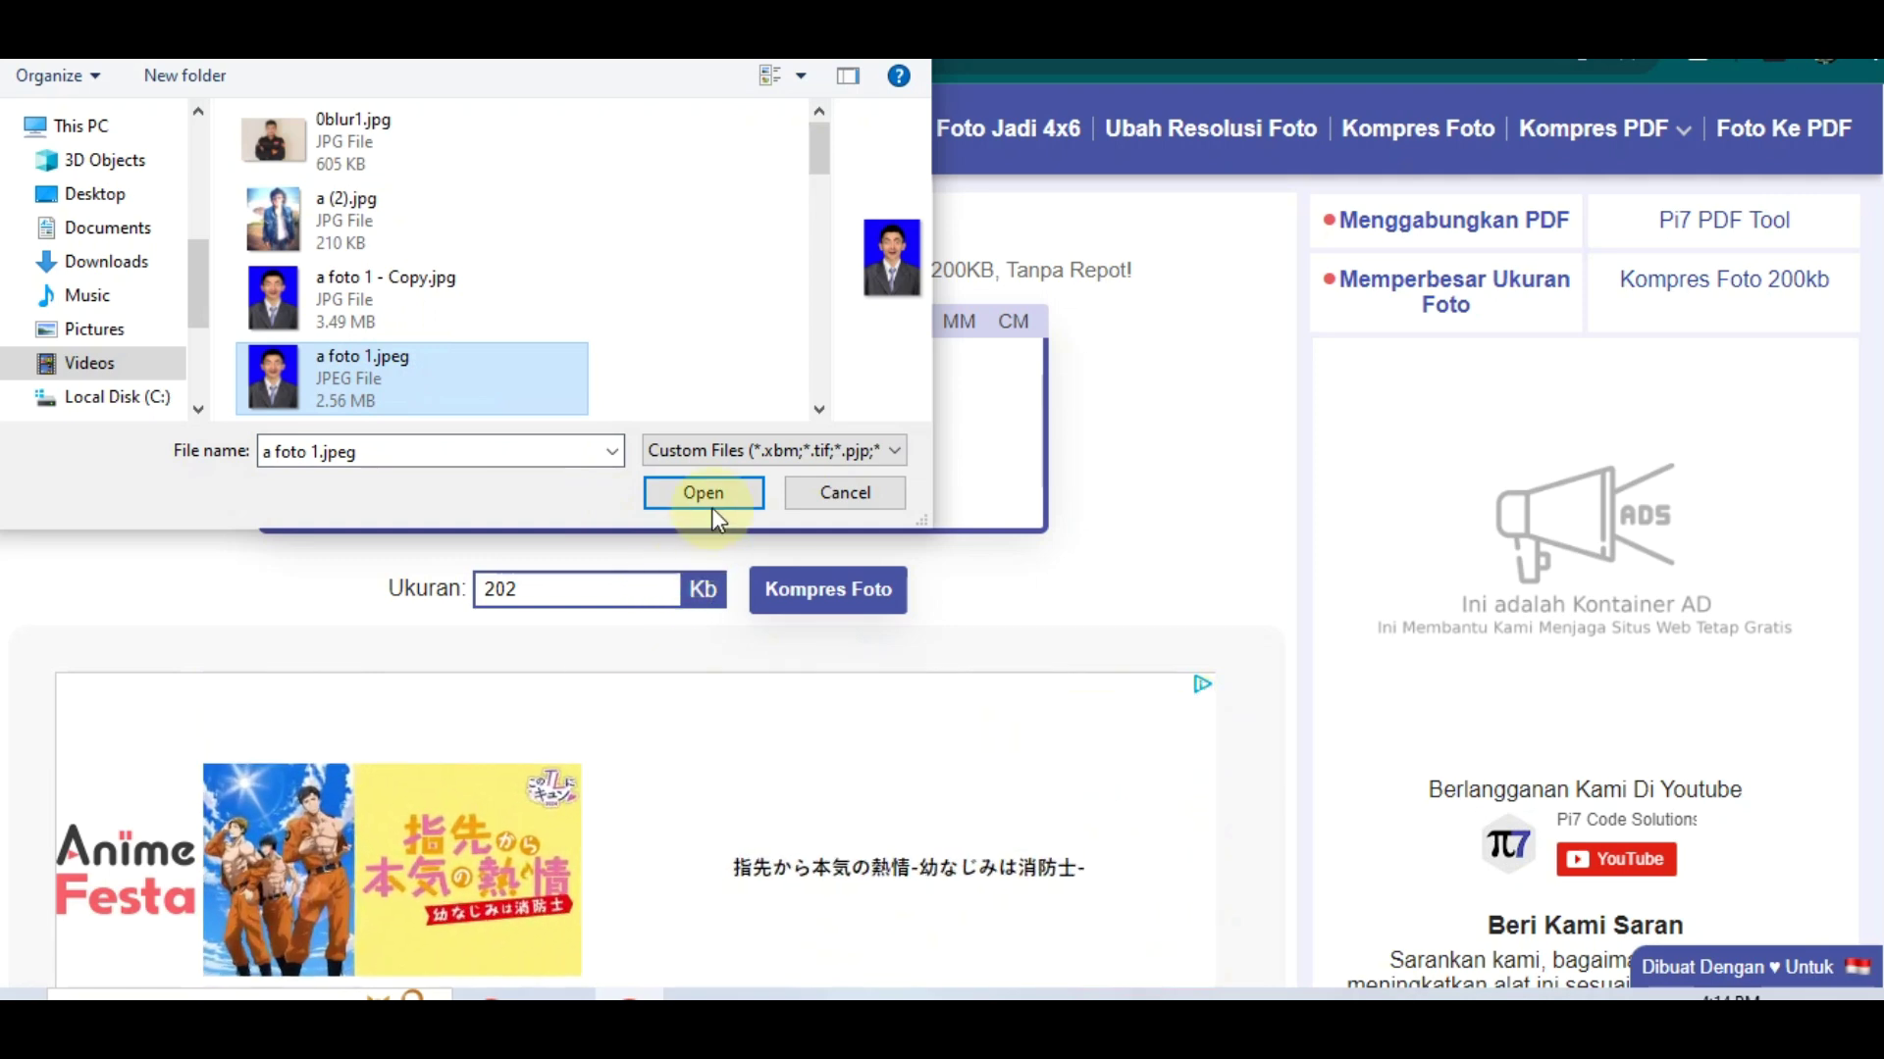
pyautogui.click(707, 496)
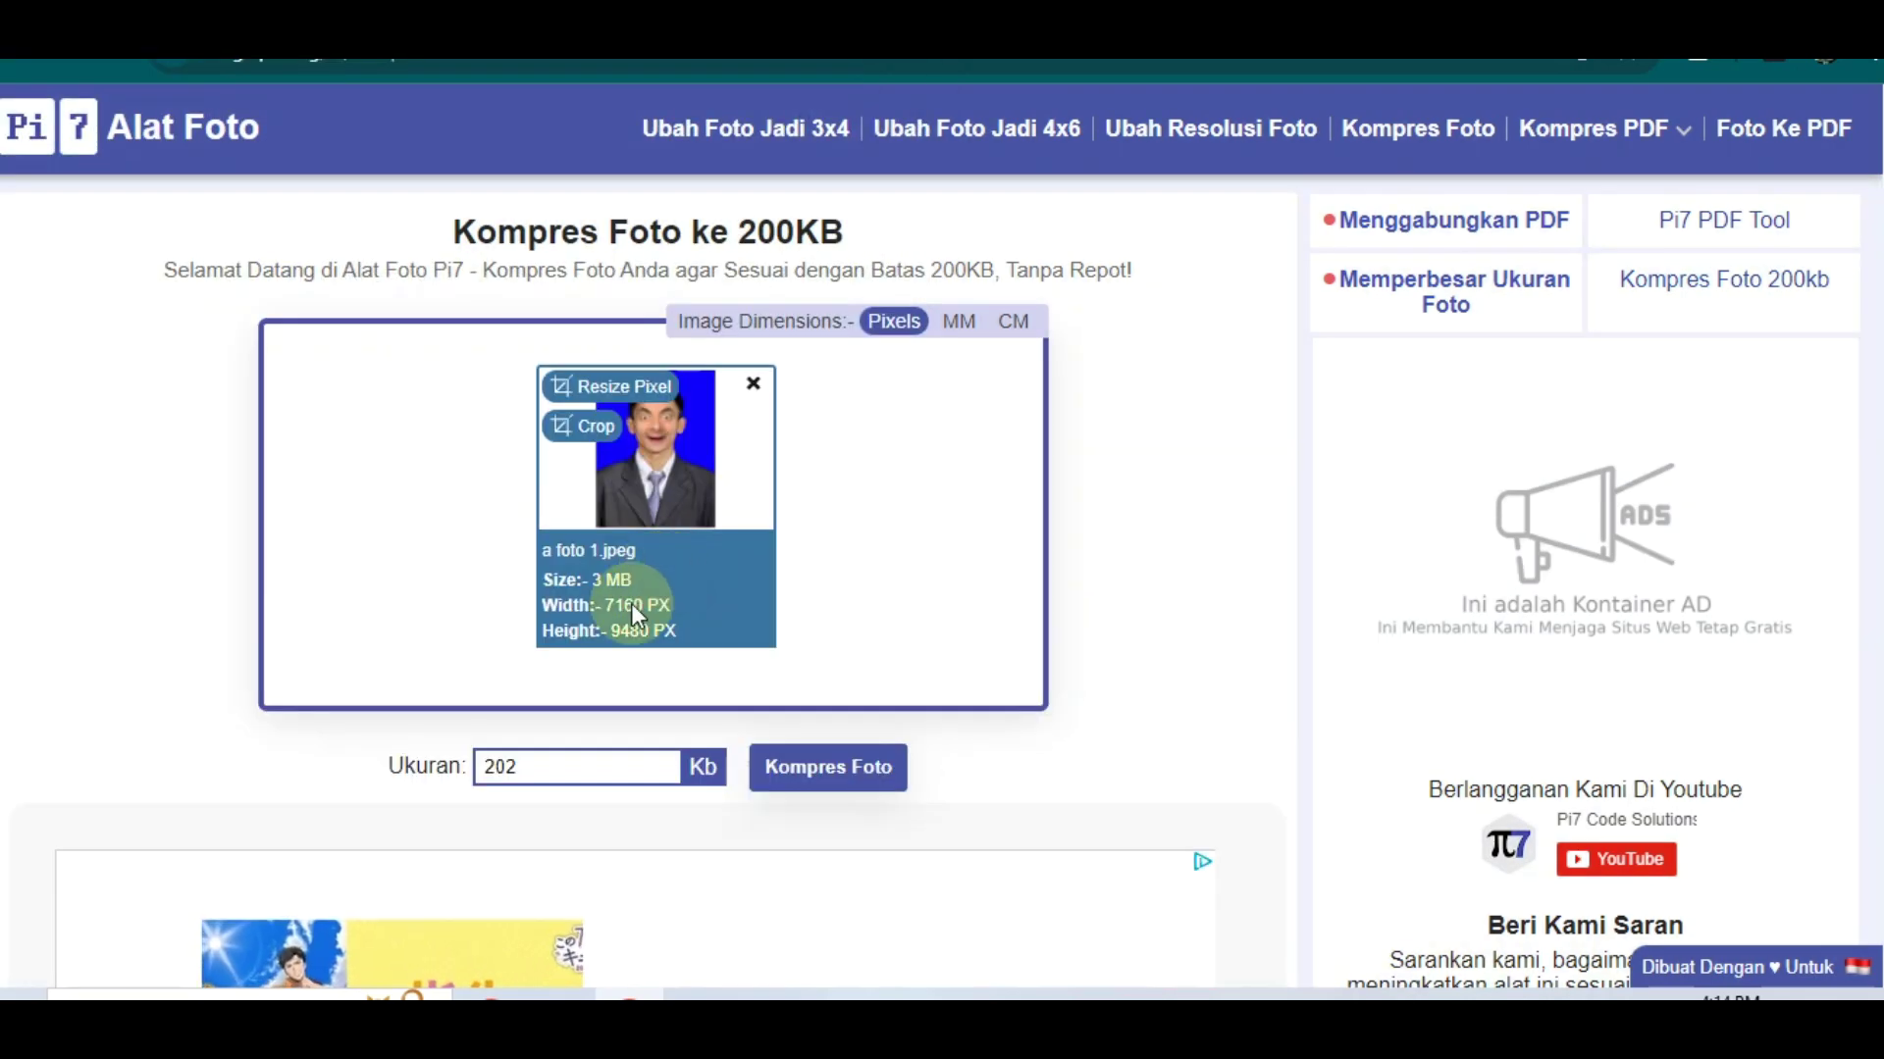
# Step: Compress a foto 1.jpeg to a 200Kb result and download it as afoto1 (2).jpeg (201 KB)
pyautogui.click(831, 771)
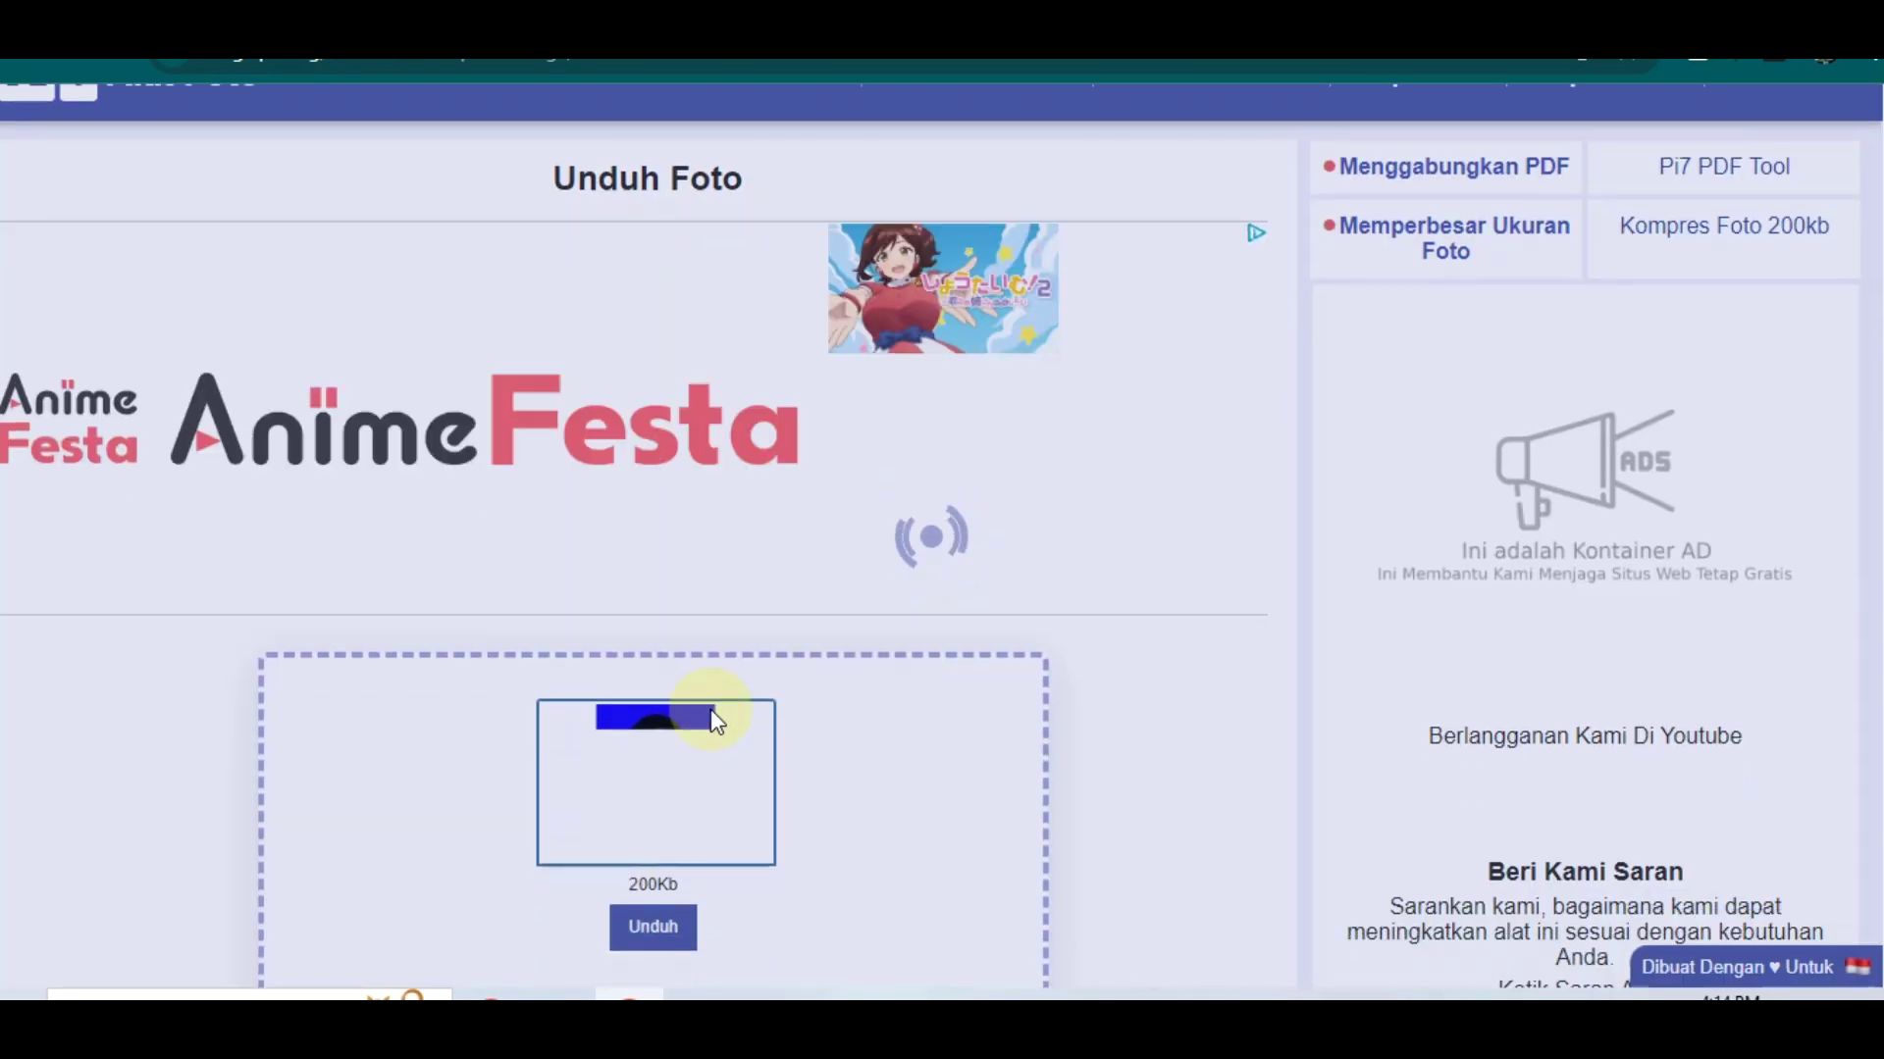
pyautogui.scroll(-5, 710, 714)
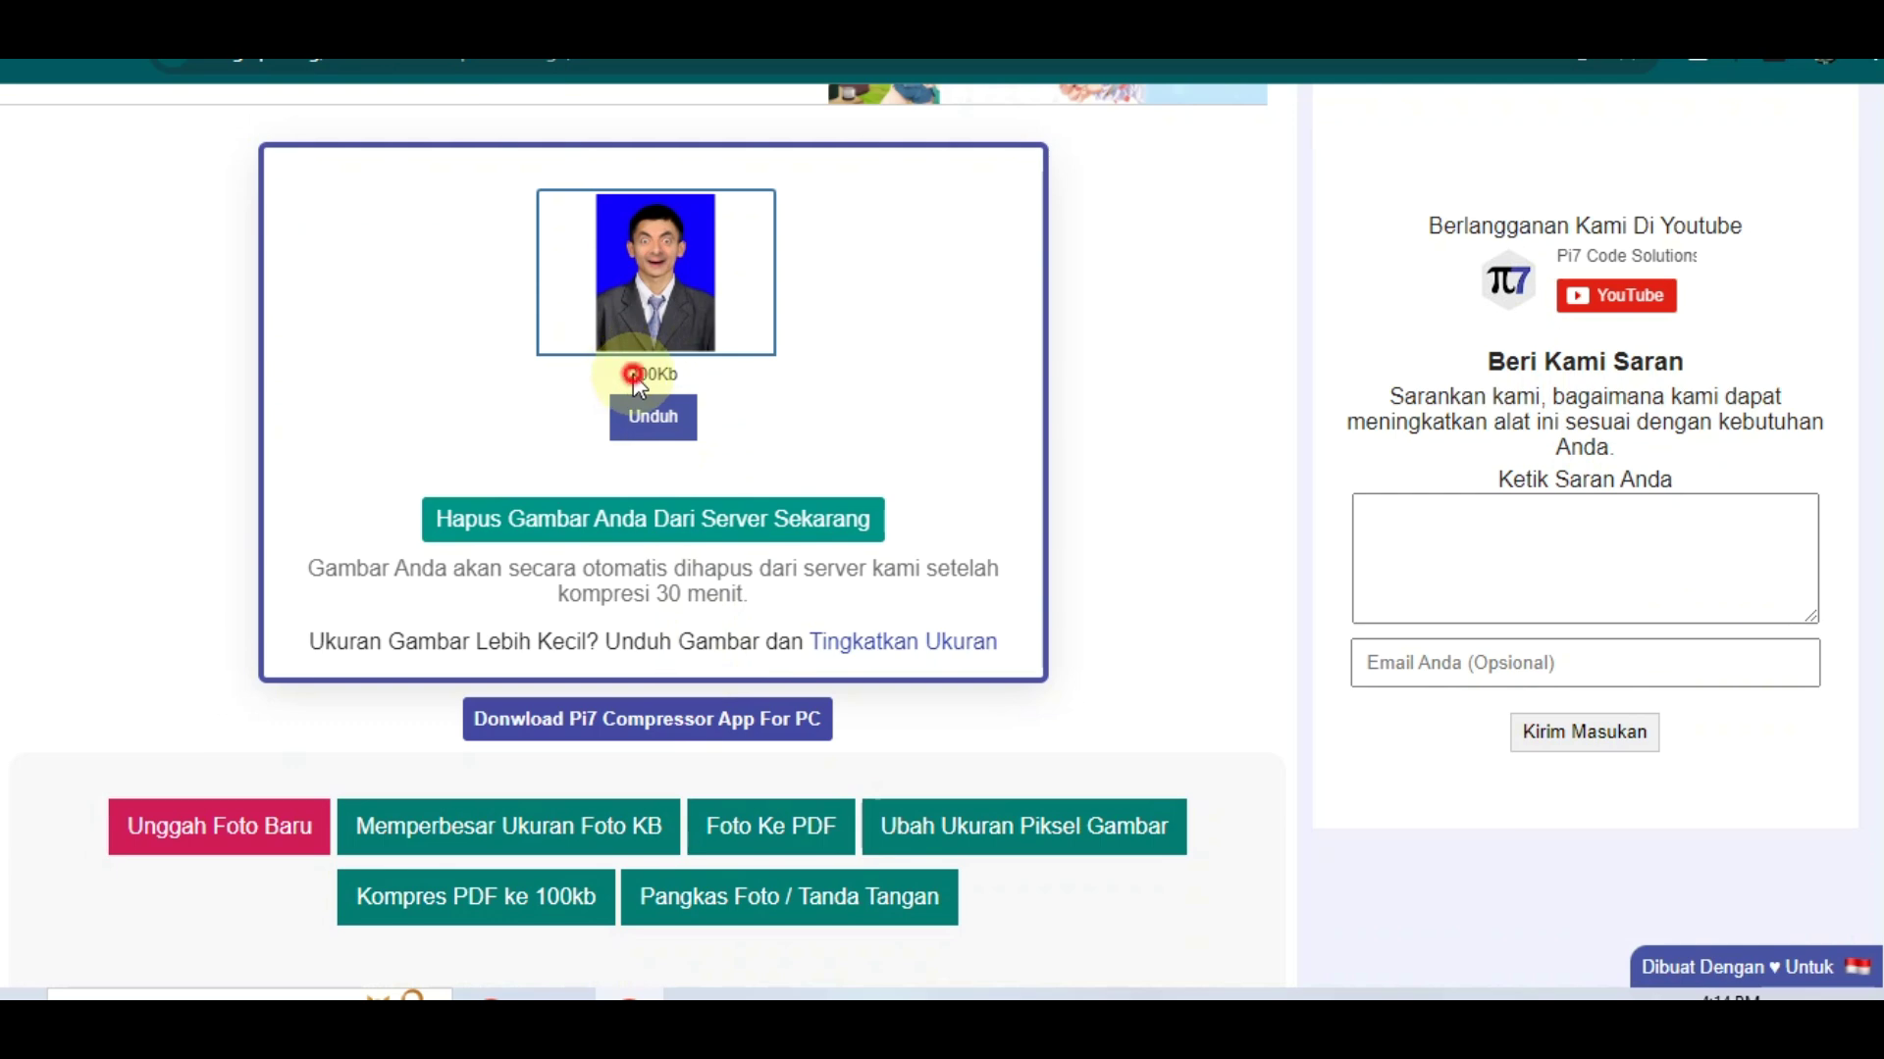
pyautogui.moveTo(632, 374); pyautogui.dragTo(680, 373)
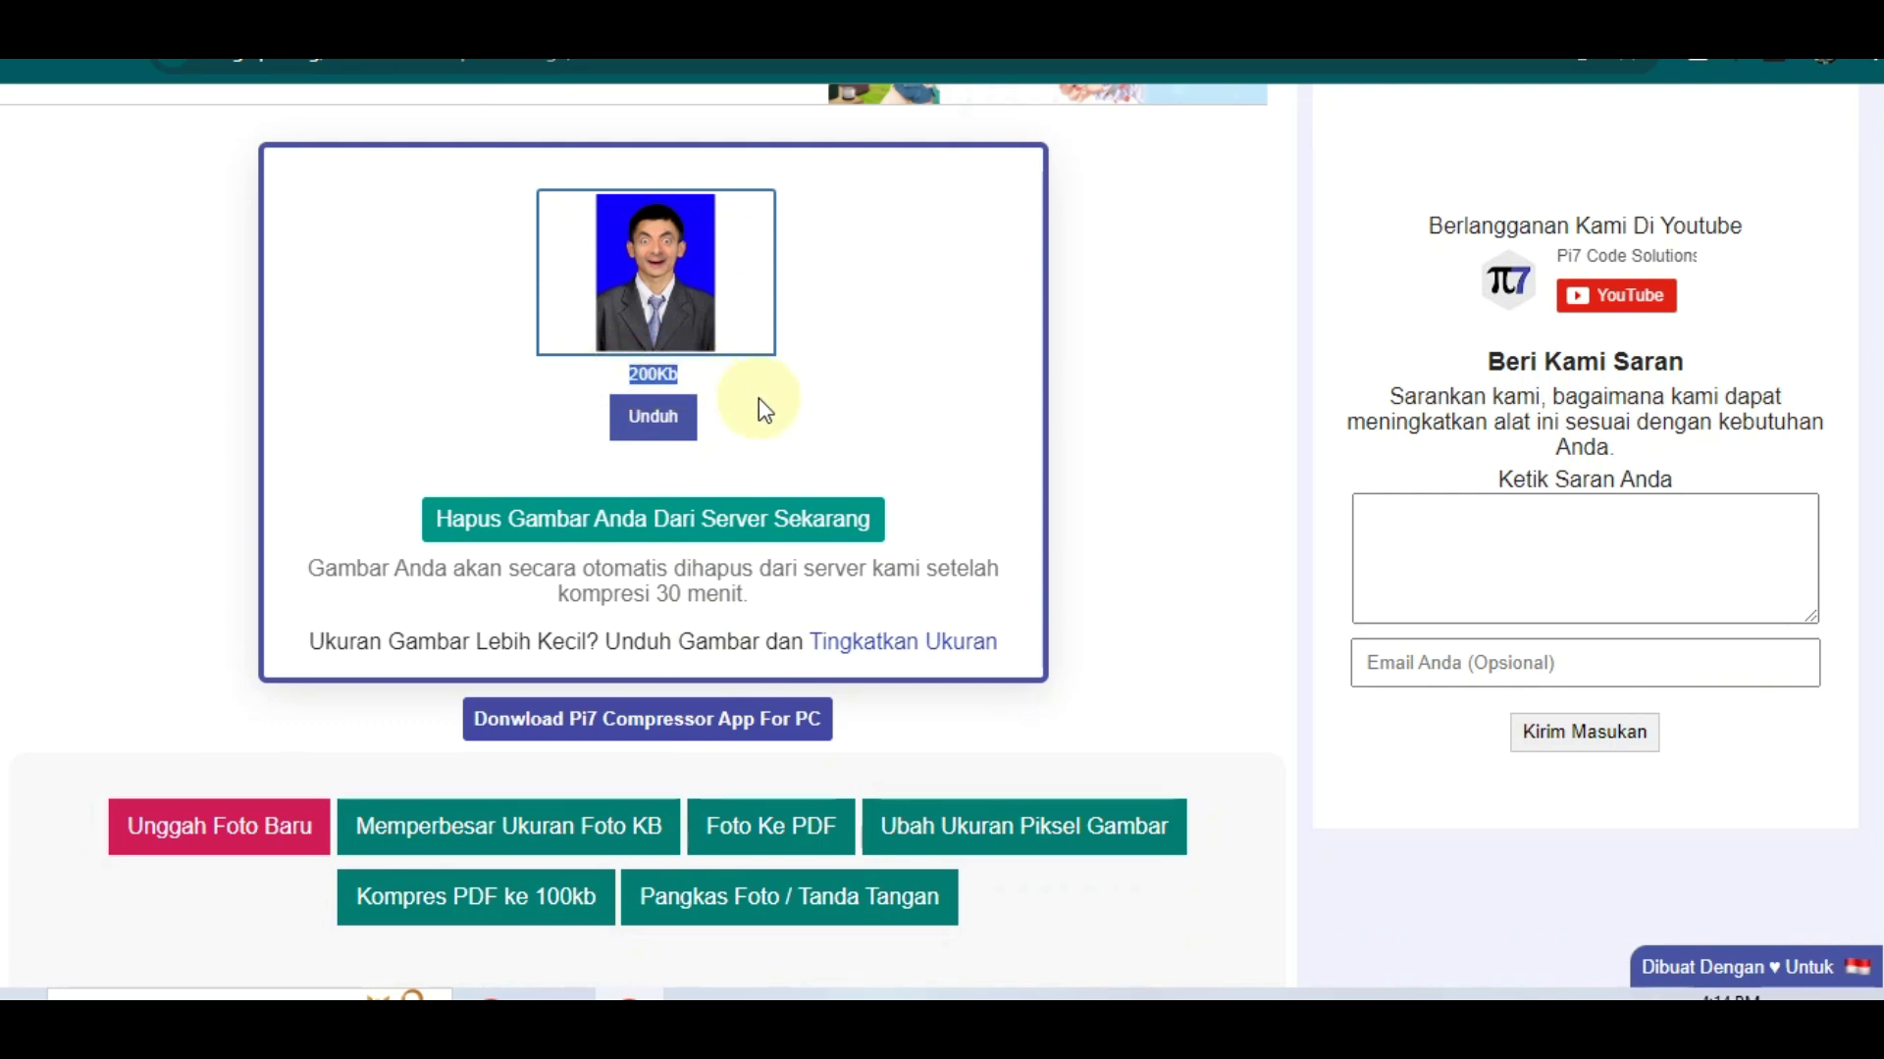
pyautogui.click(663, 417)
pyautogui.moveTo(632, 1005)
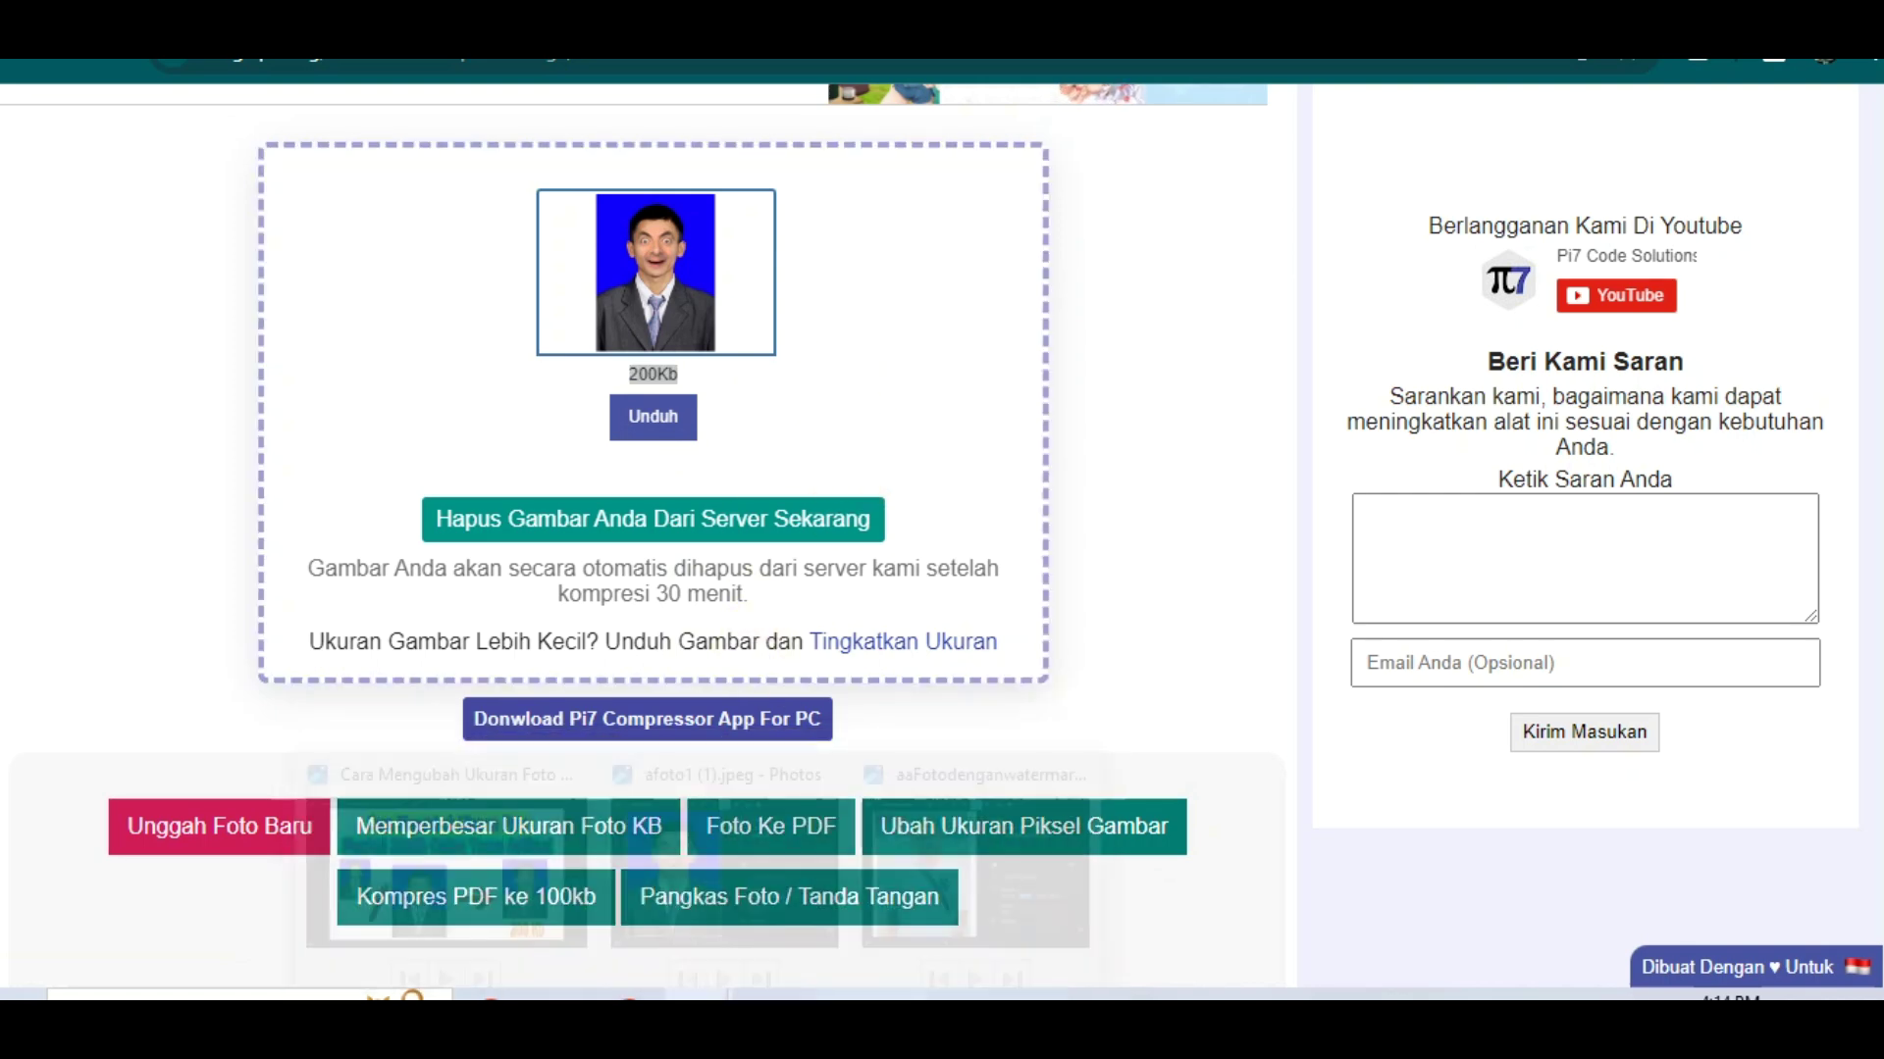
pyautogui.click(652, 417)
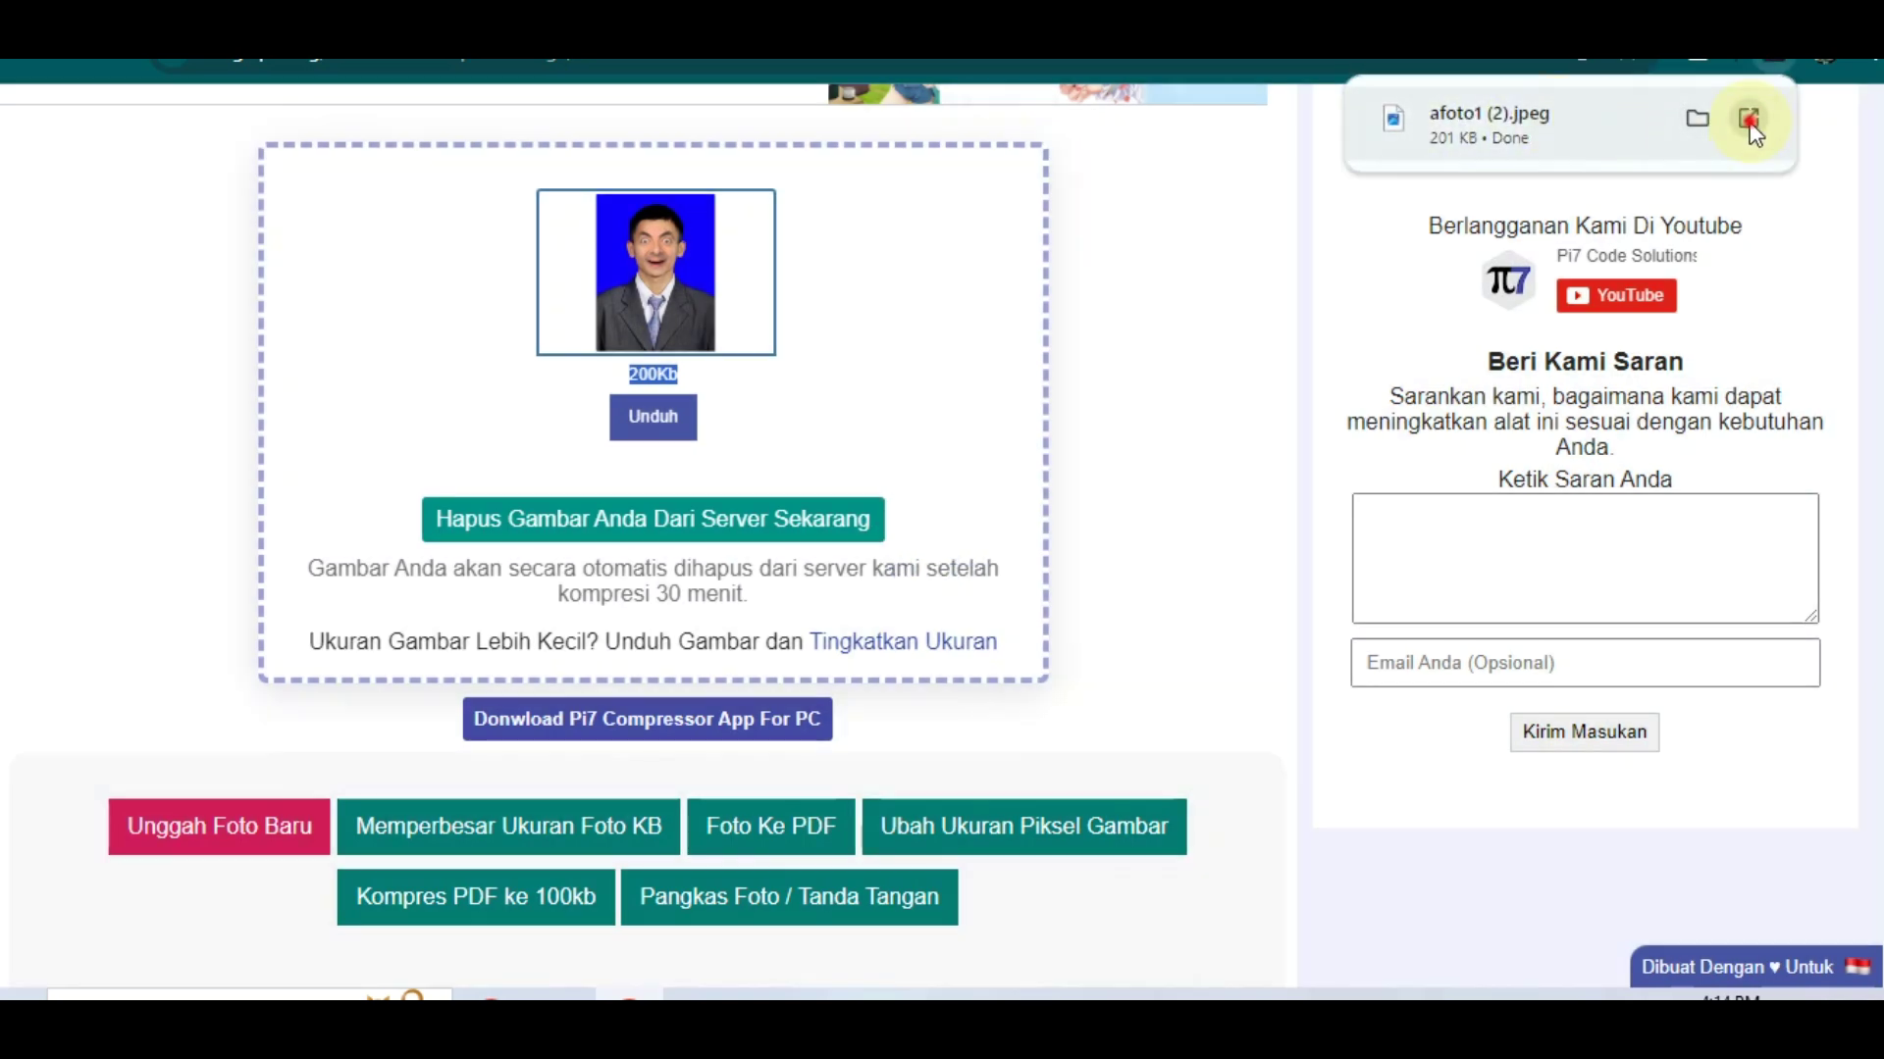
# Step: Open afoto1 (2).jpeg in Photos, confirm its 200.7 KB size, then return to the 'Cara Mengubah Ukuran Foto' image
pyautogui.click(1749, 118)
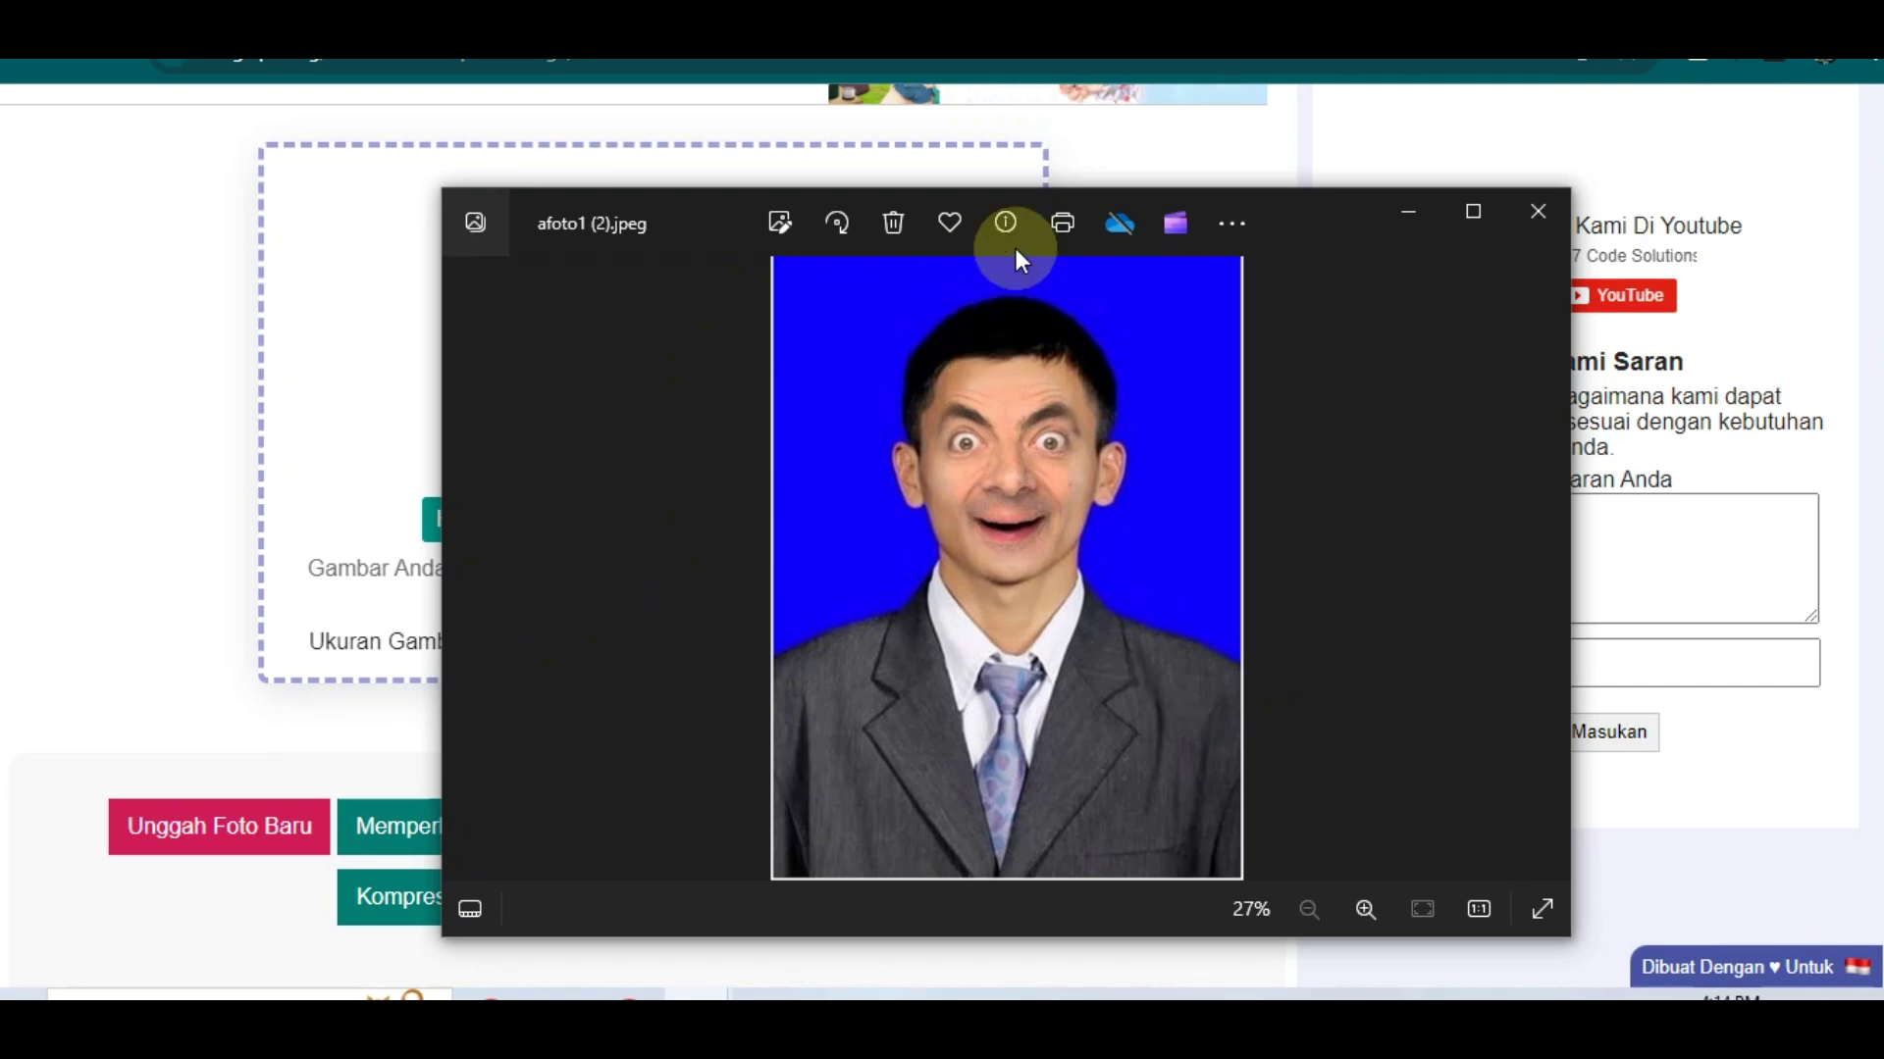
pyautogui.click(992, 225)
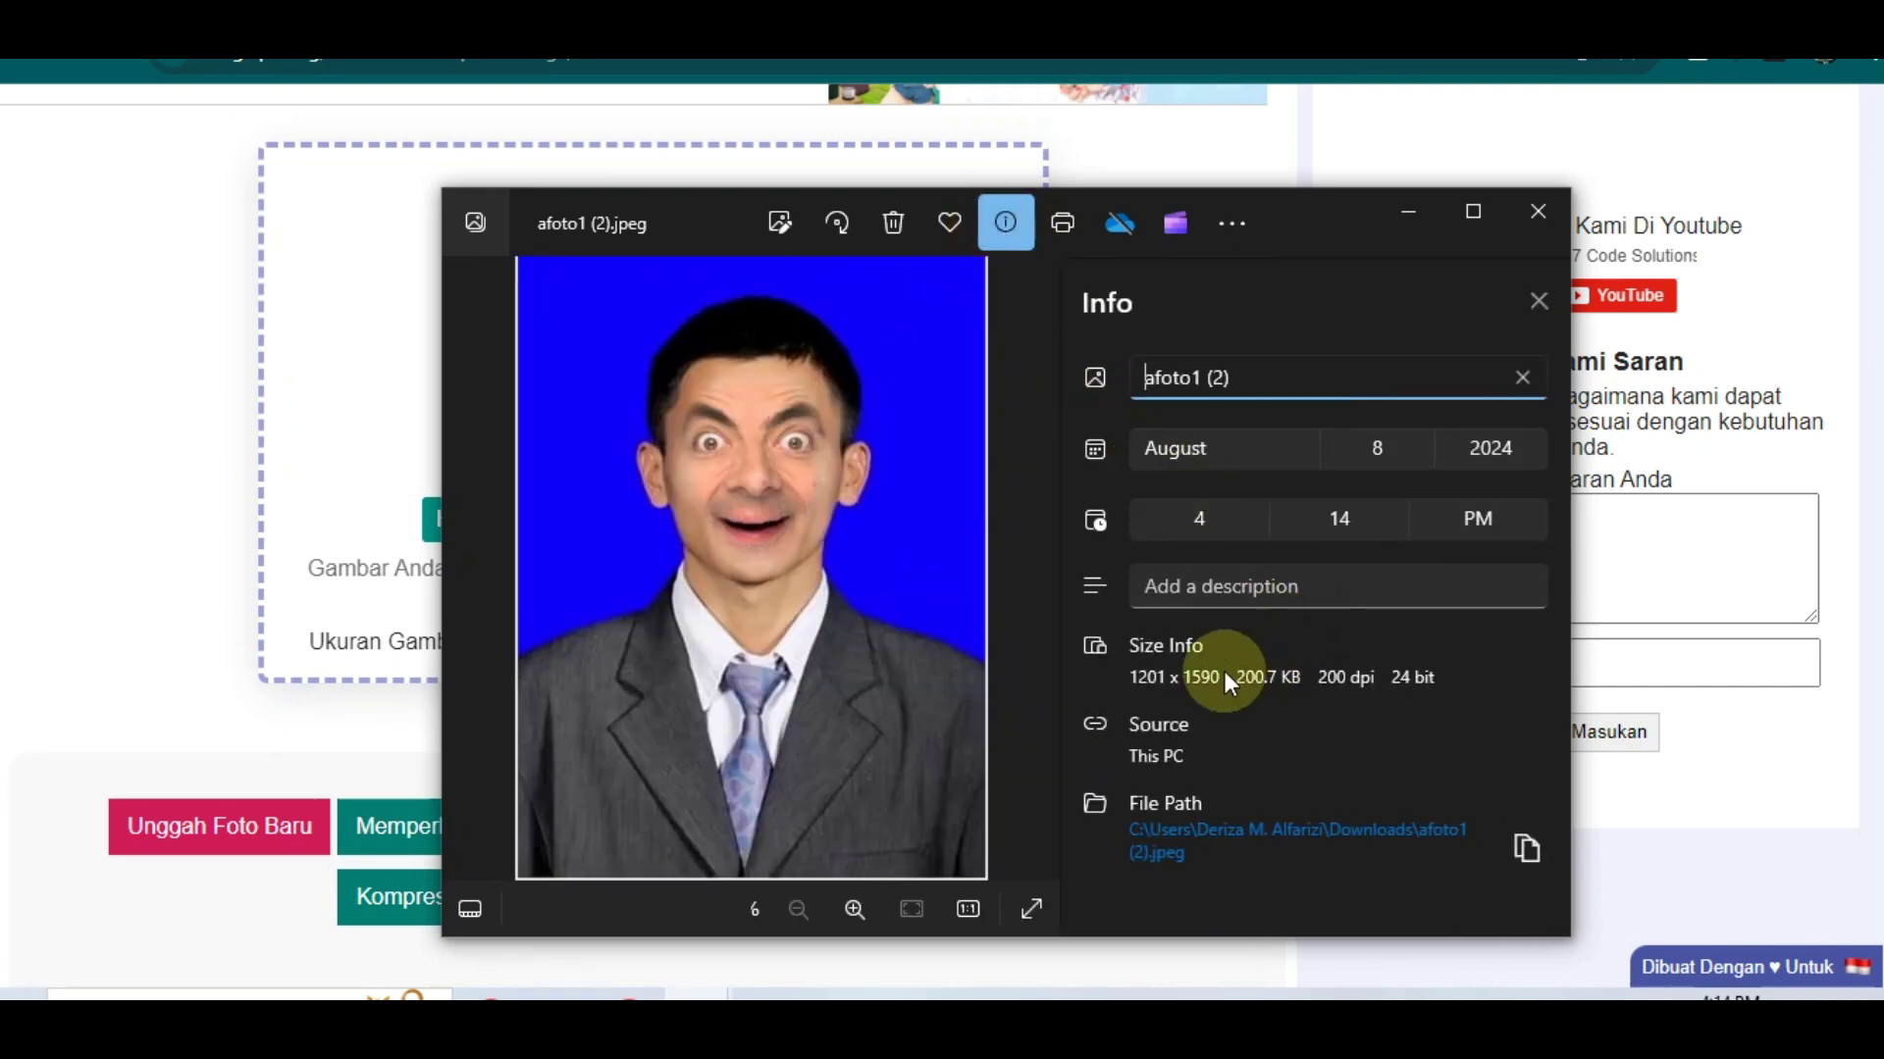
pyautogui.moveTo(1236, 677); pyautogui.dragTo(1296, 677)
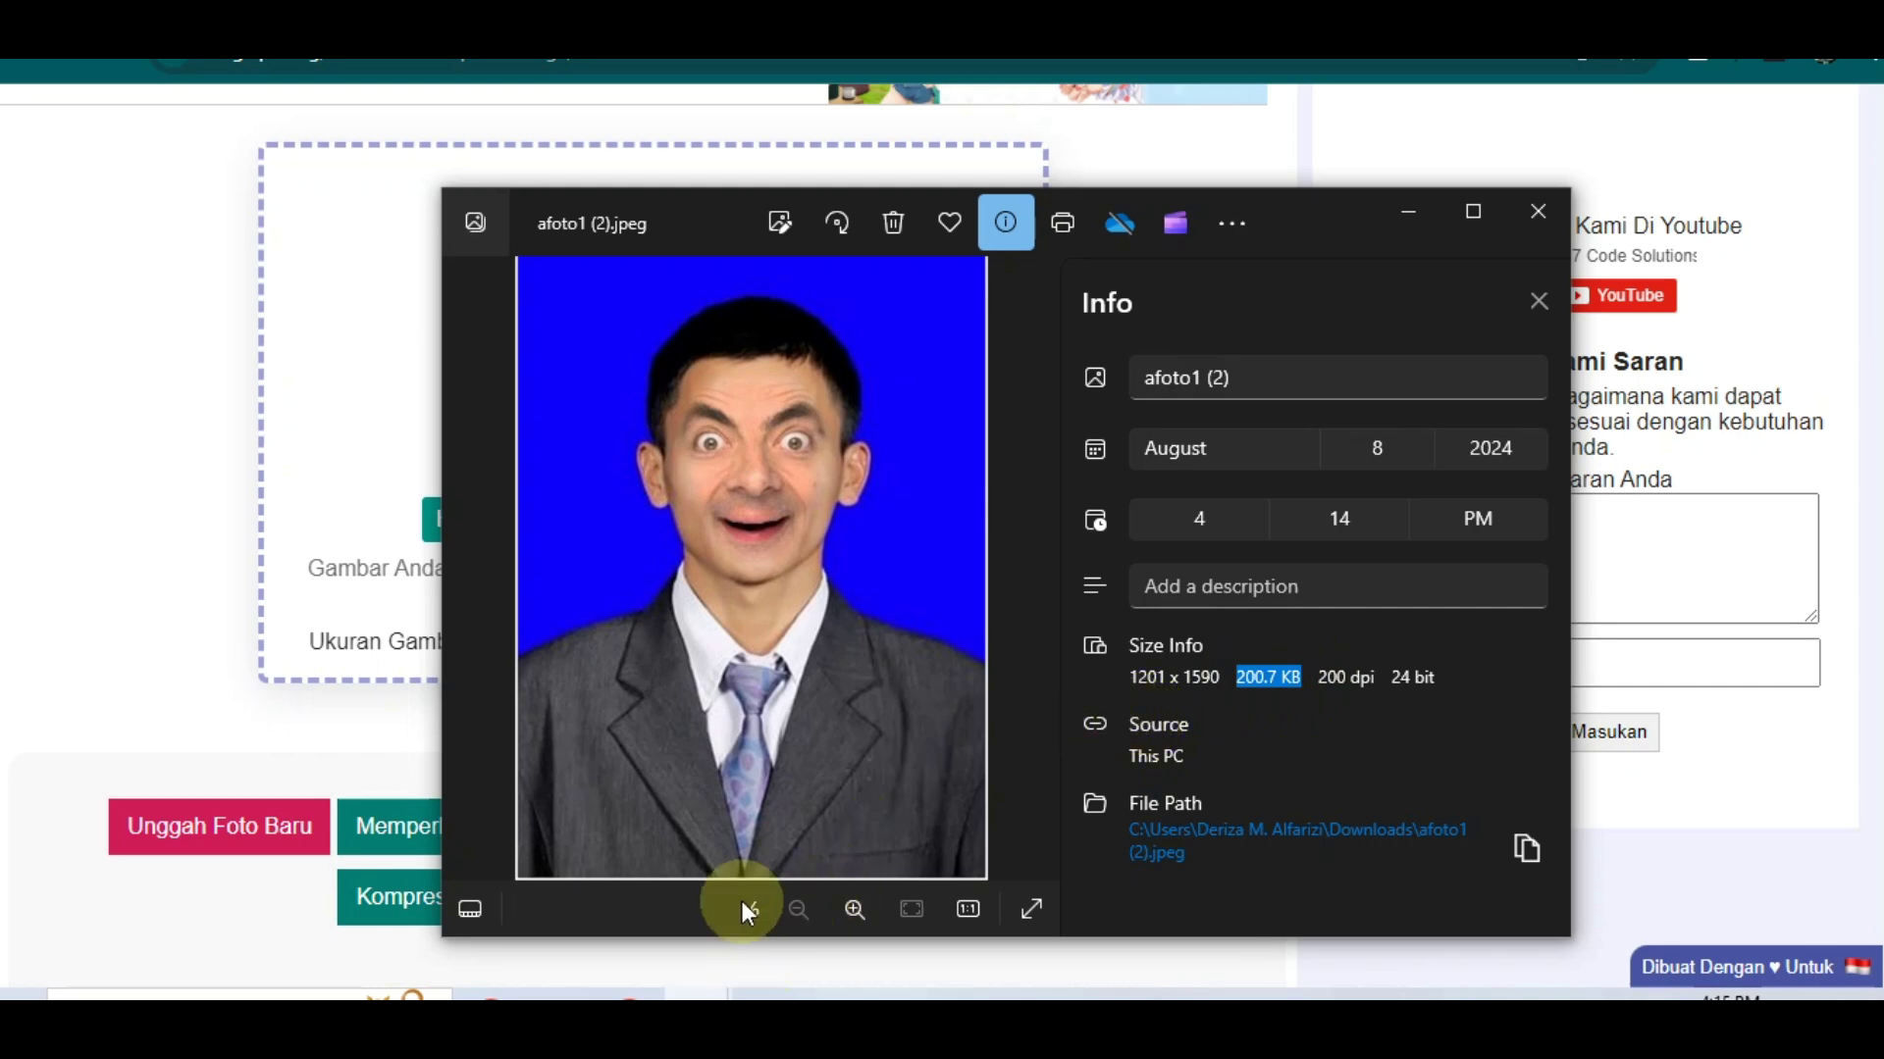
pyautogui.click(314, 844)
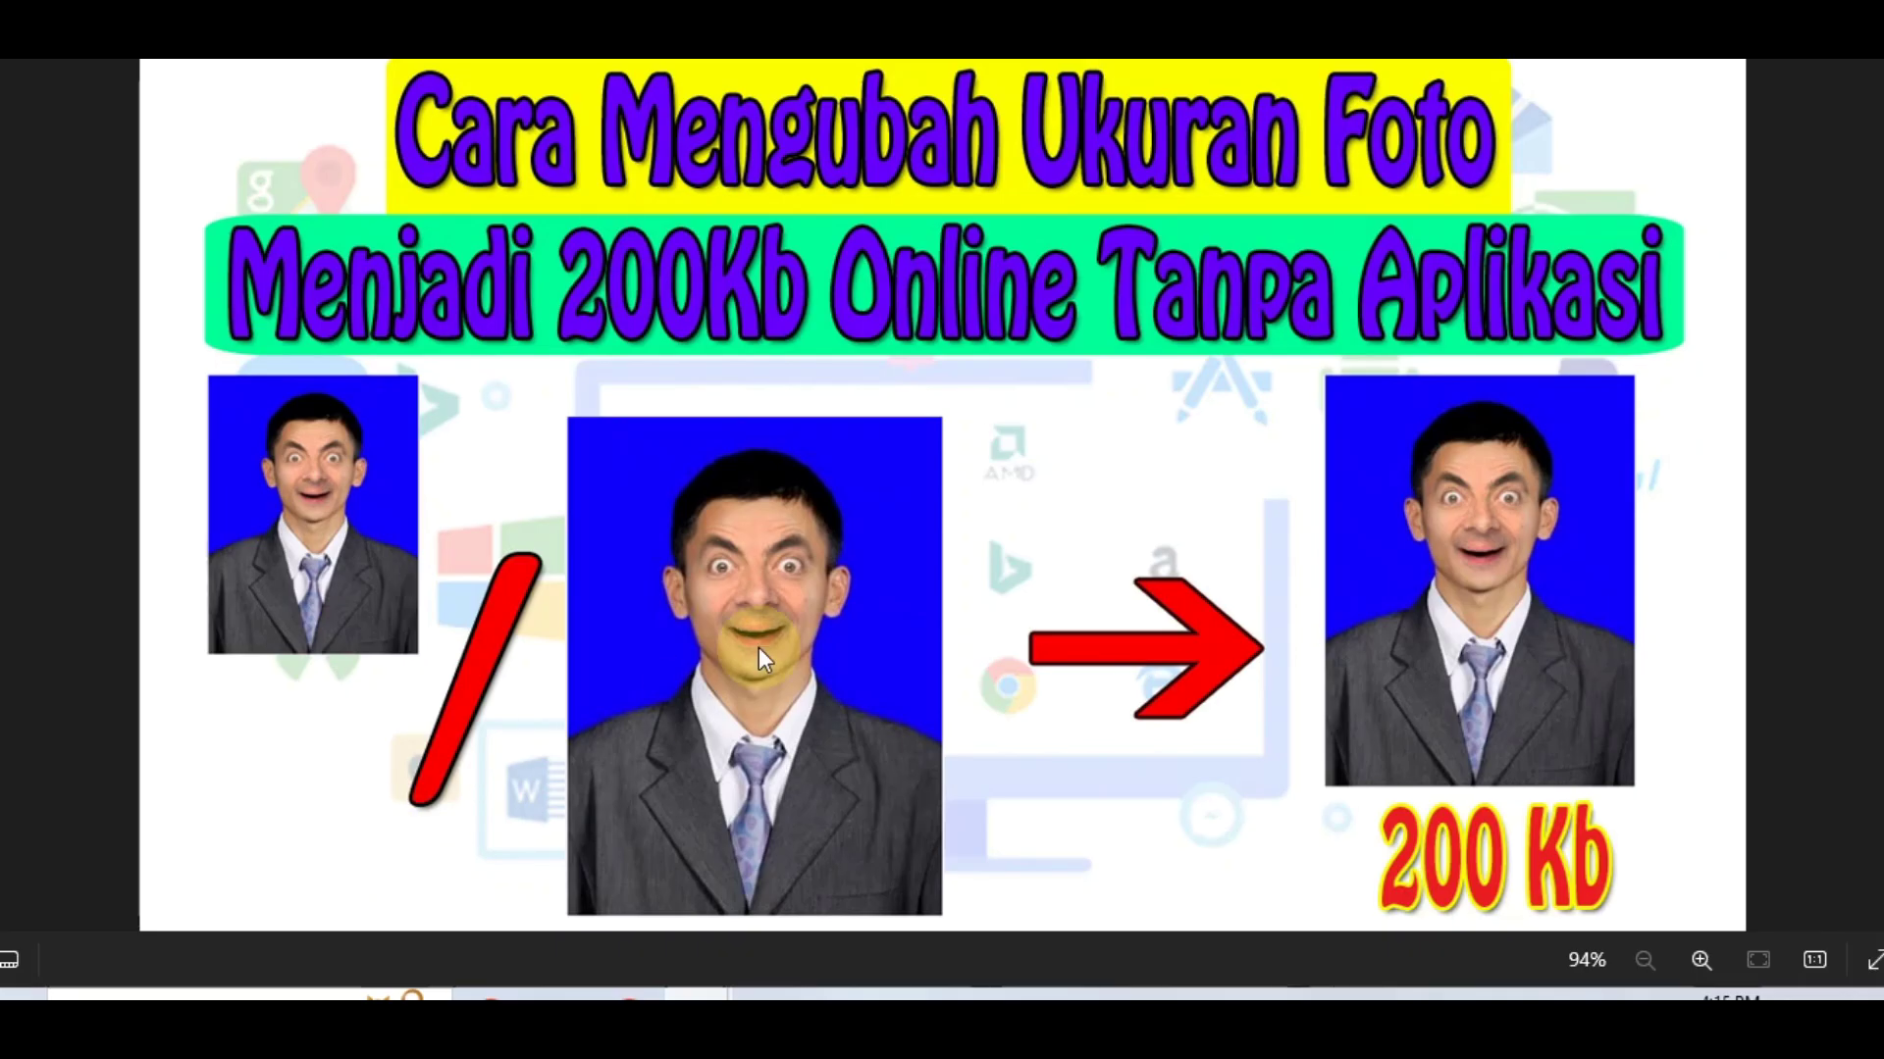